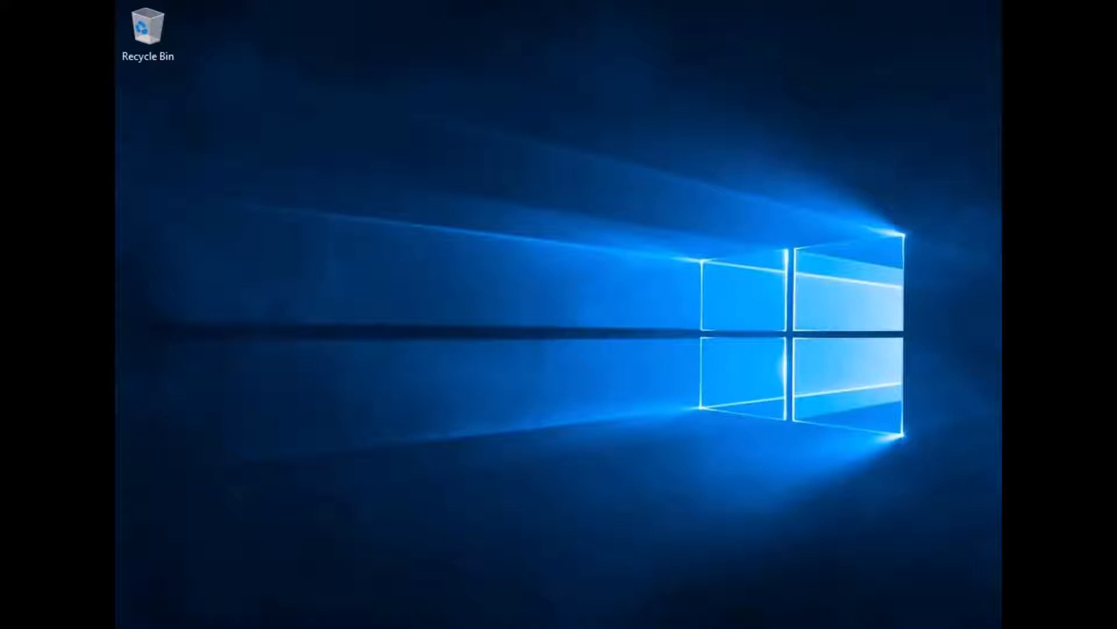
- Launch Server Manager from the Start menu and let the Dashboard load
{"action": "left_click", "coordinate": [135, 627]}
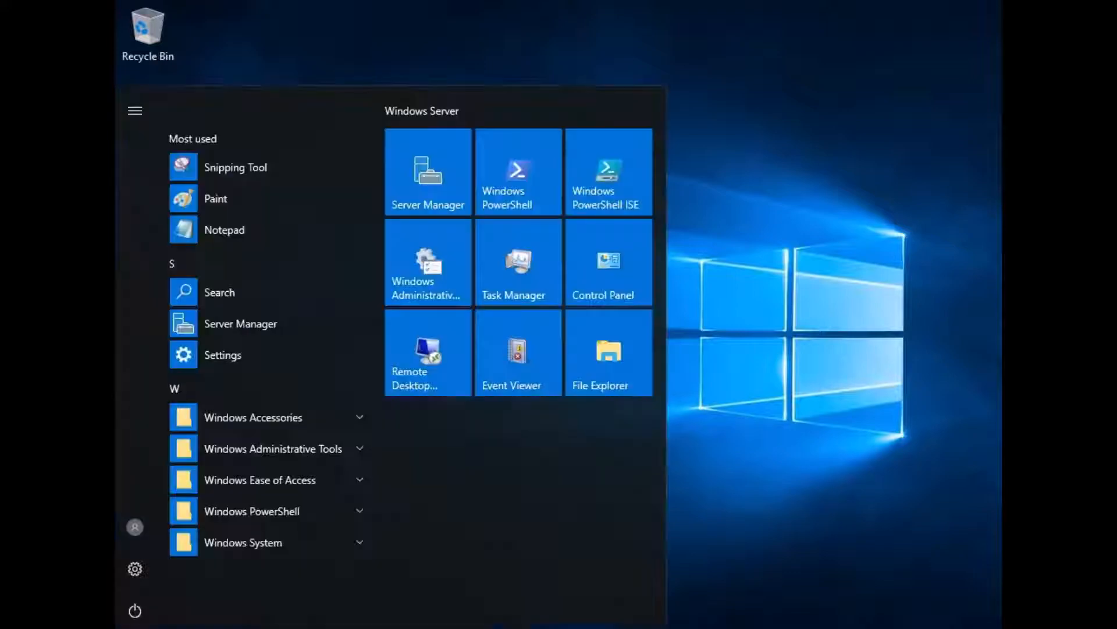
{"action": "left_click", "coordinate": [427, 176]}
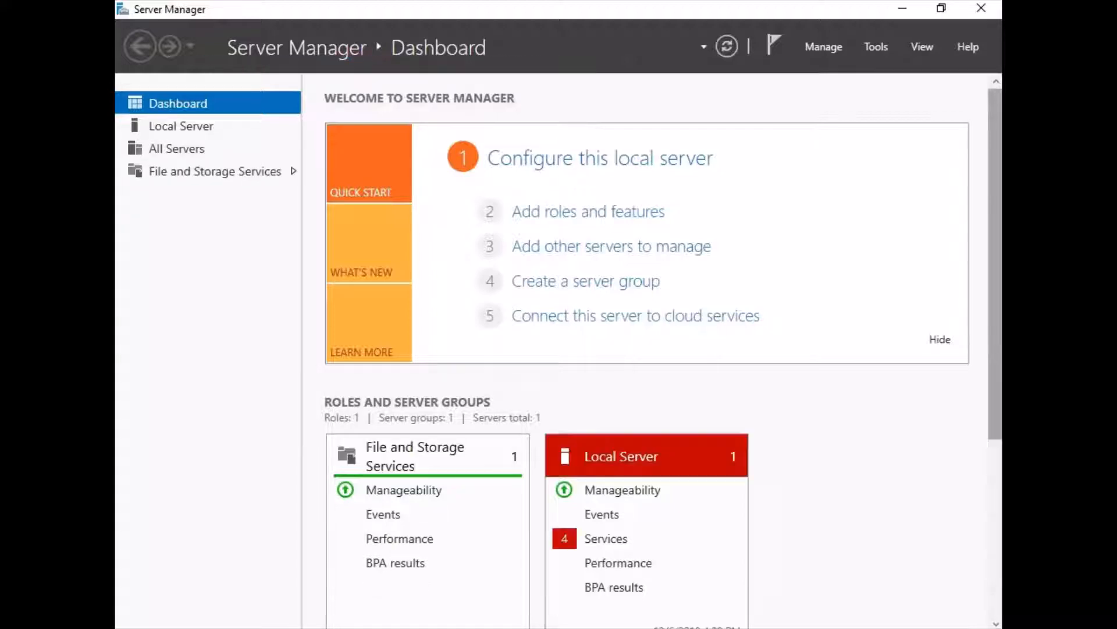
- Choose a Remote Desktop Services installation with Standard deployment and session-based desktop deployment
{"action": "left_click", "coordinate": [542, 213]}
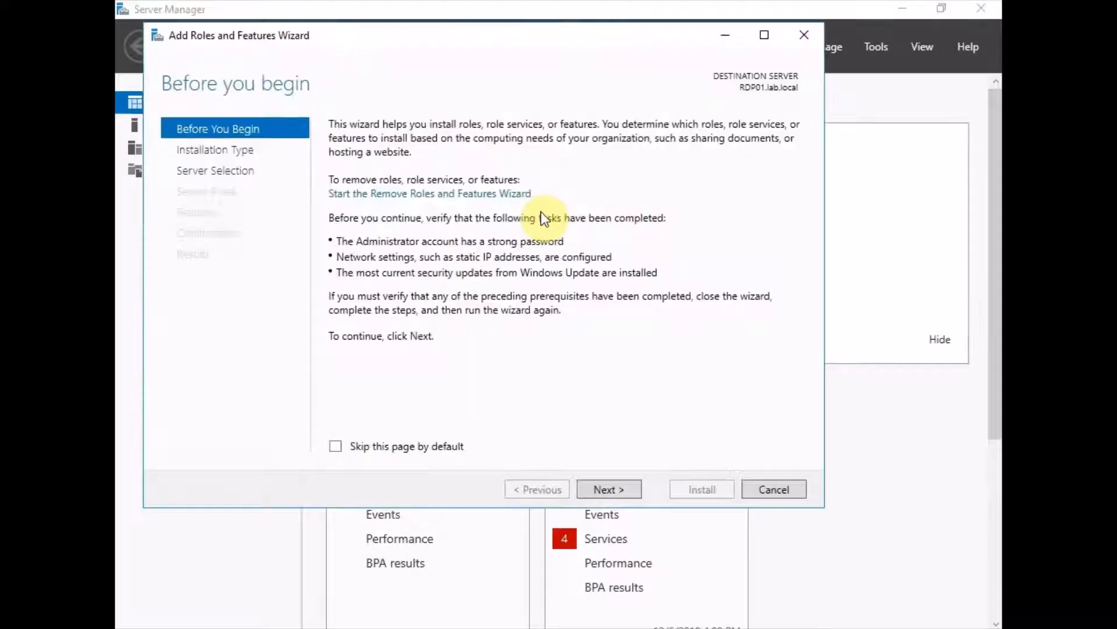
{"action": "left_click", "coordinate": [631, 497]}
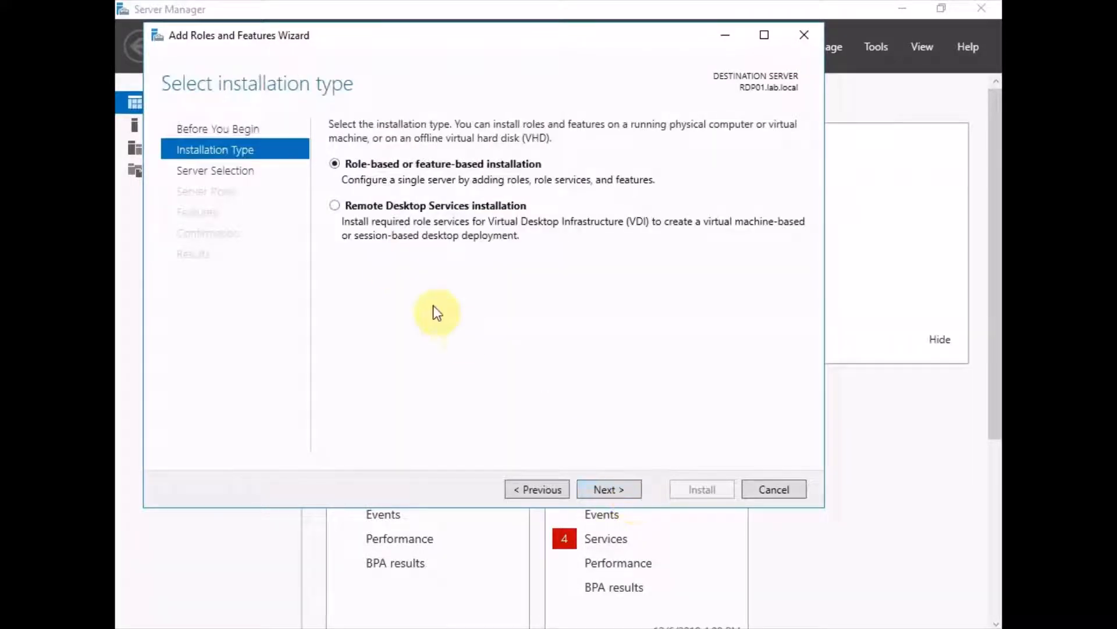
{"action": "left_click", "coordinate": [335, 204]}
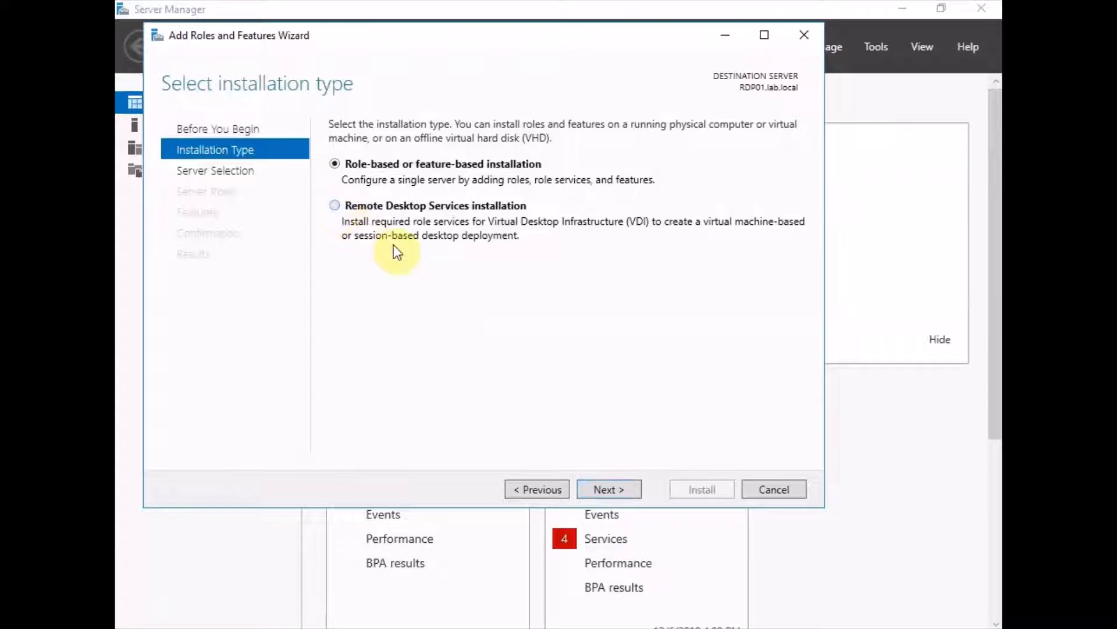
{"action": "left_click", "coordinate": [624, 487]}
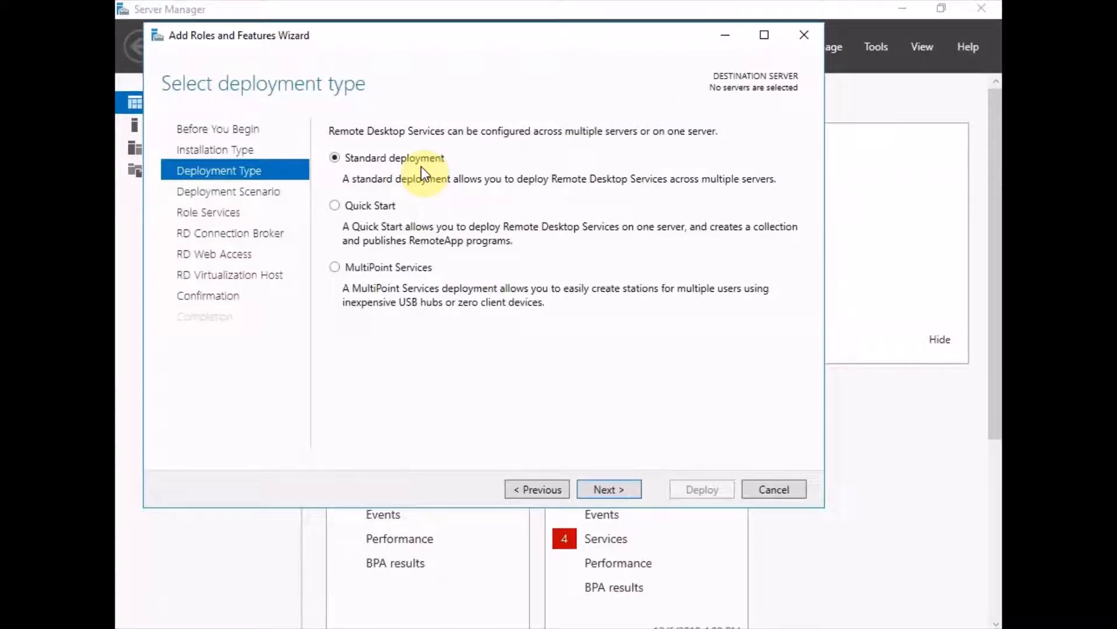
{"action": "left_click", "coordinate": [632, 493]}
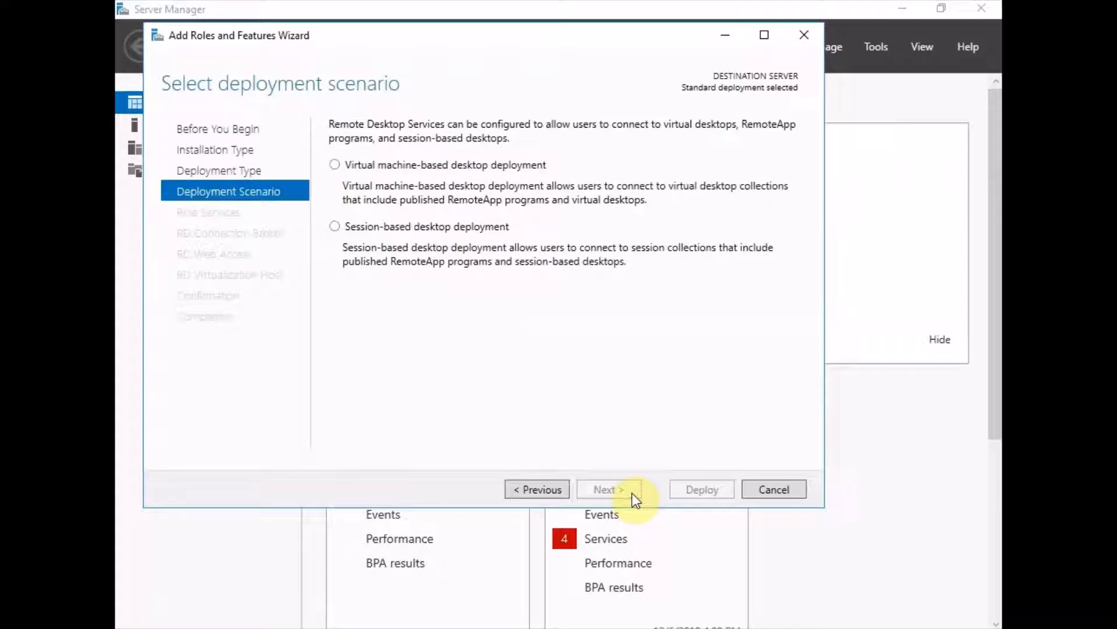
{"action": "left_click", "coordinate": [335, 227]}
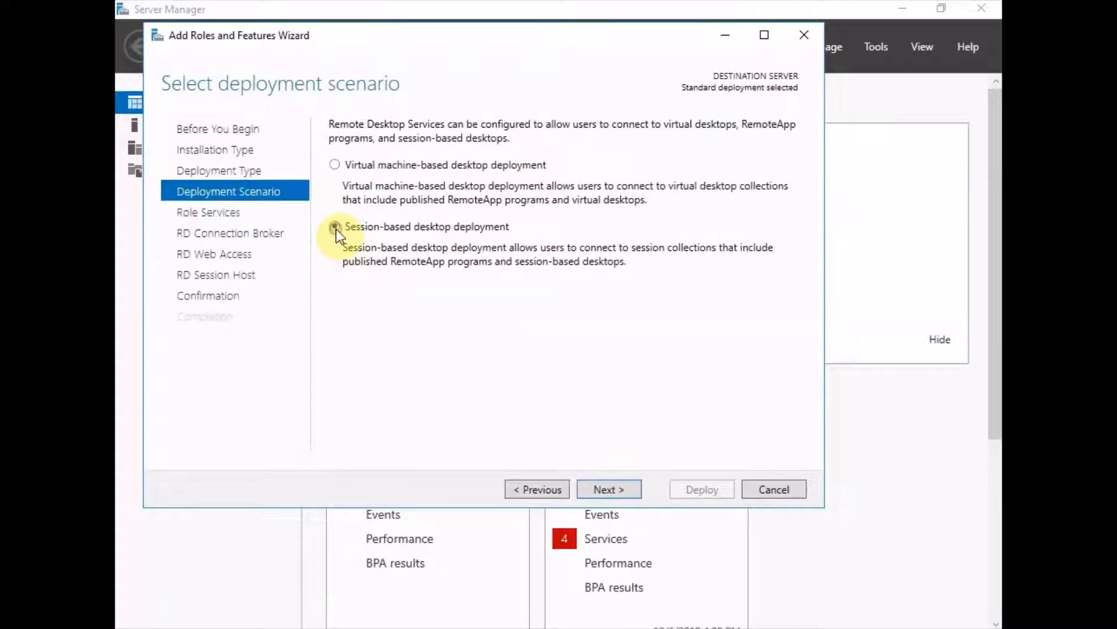
{"action": "left_click", "coordinate": [634, 488]}
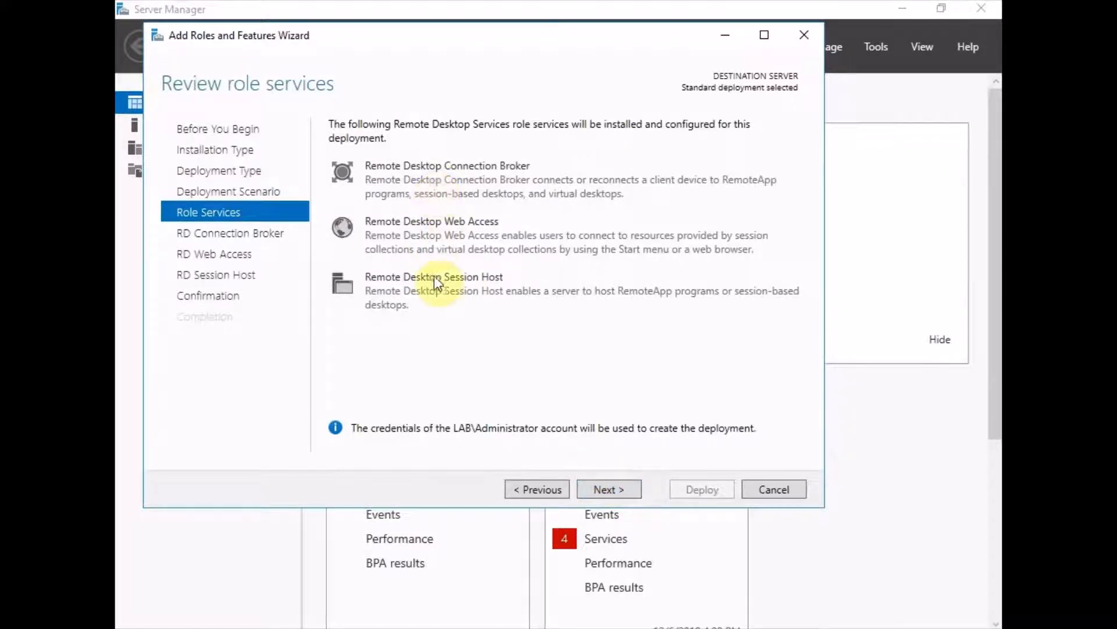
- Assign RDP01 as Connection Broker and Session Host, installing RD Web Access on the broker
{"action": "left_click", "coordinate": [632, 488]}
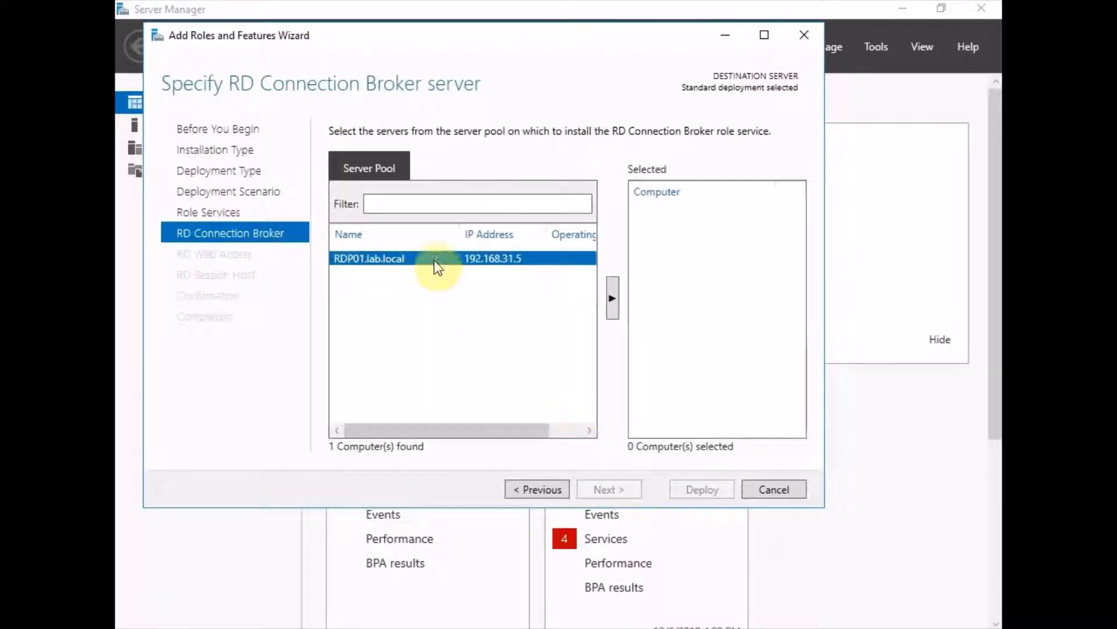
{"action": "left_click", "coordinate": [612, 306]}
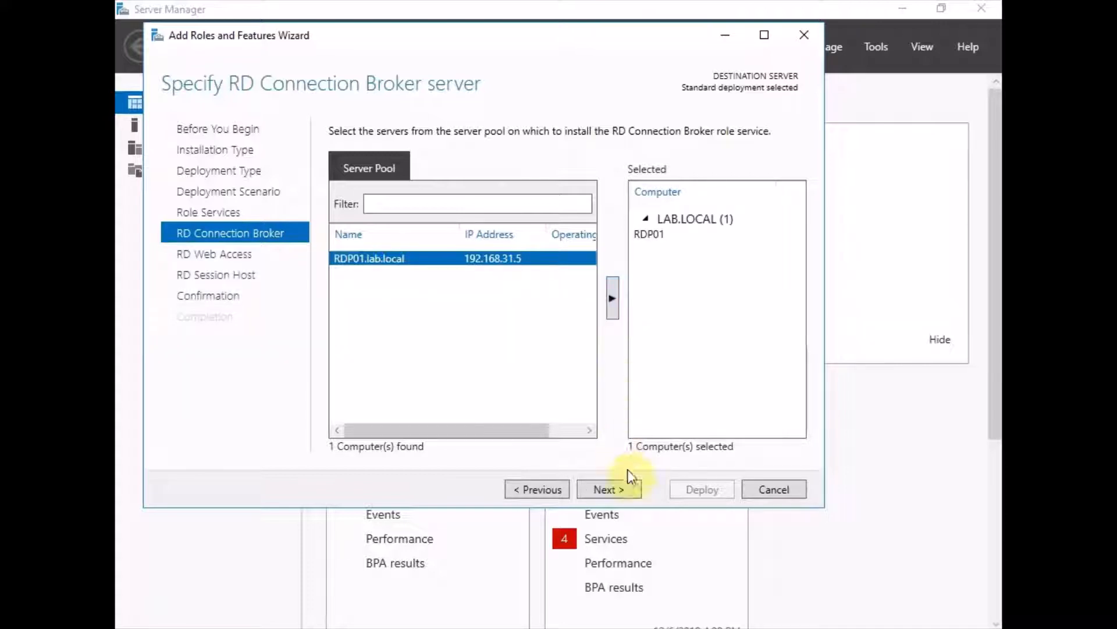
{"action": "left_click", "coordinate": [632, 488]}
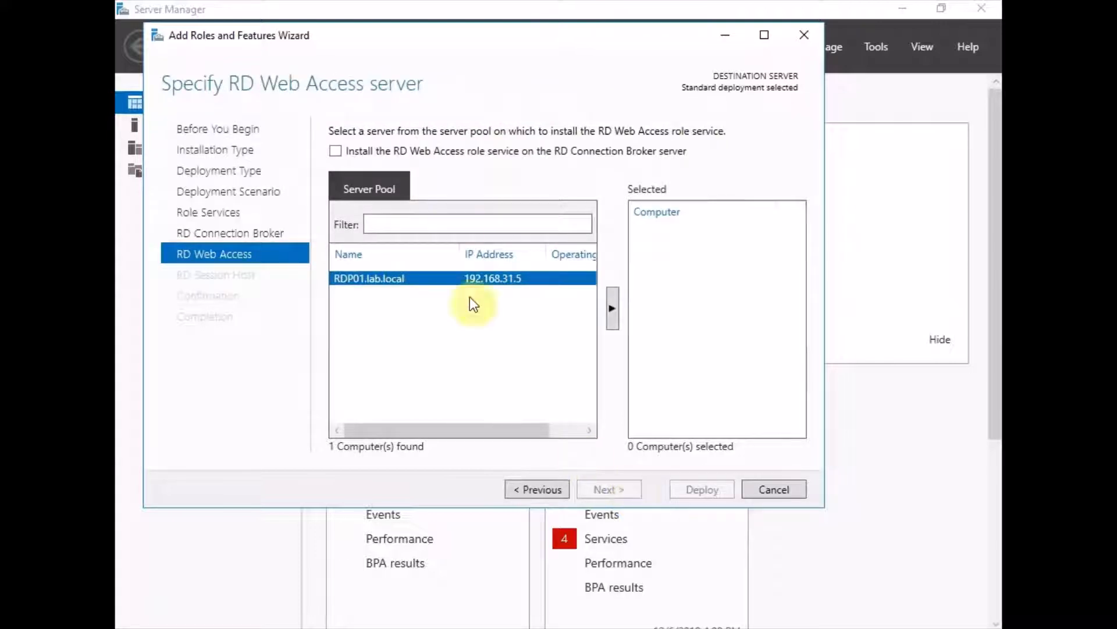
{"action": "left_click", "coordinate": [337, 152]}
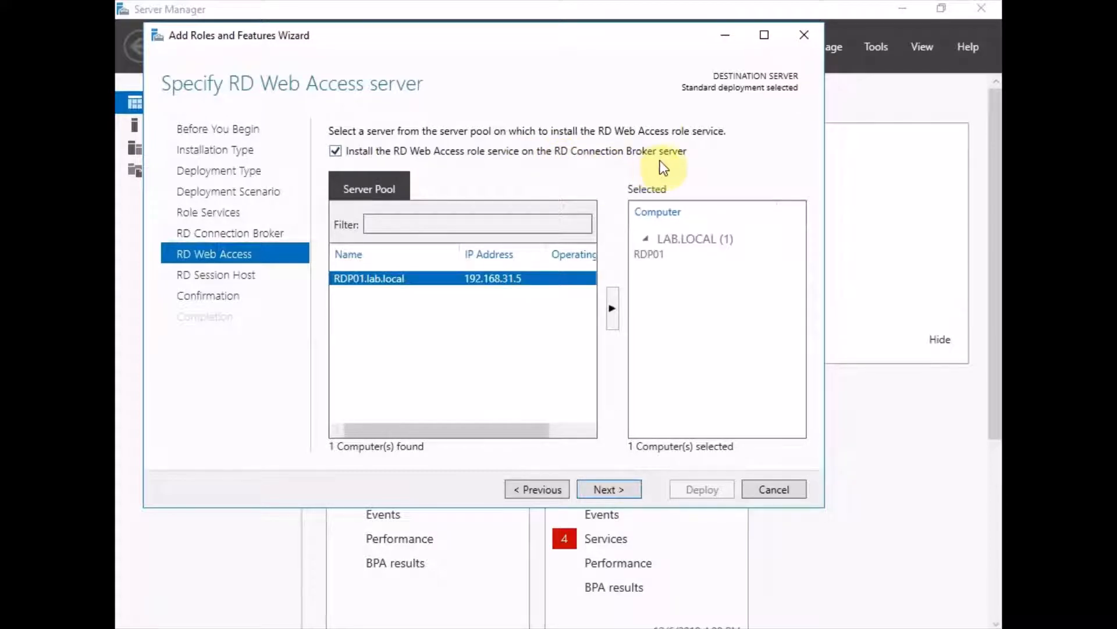
{"action": "left_click", "coordinate": [629, 489]}
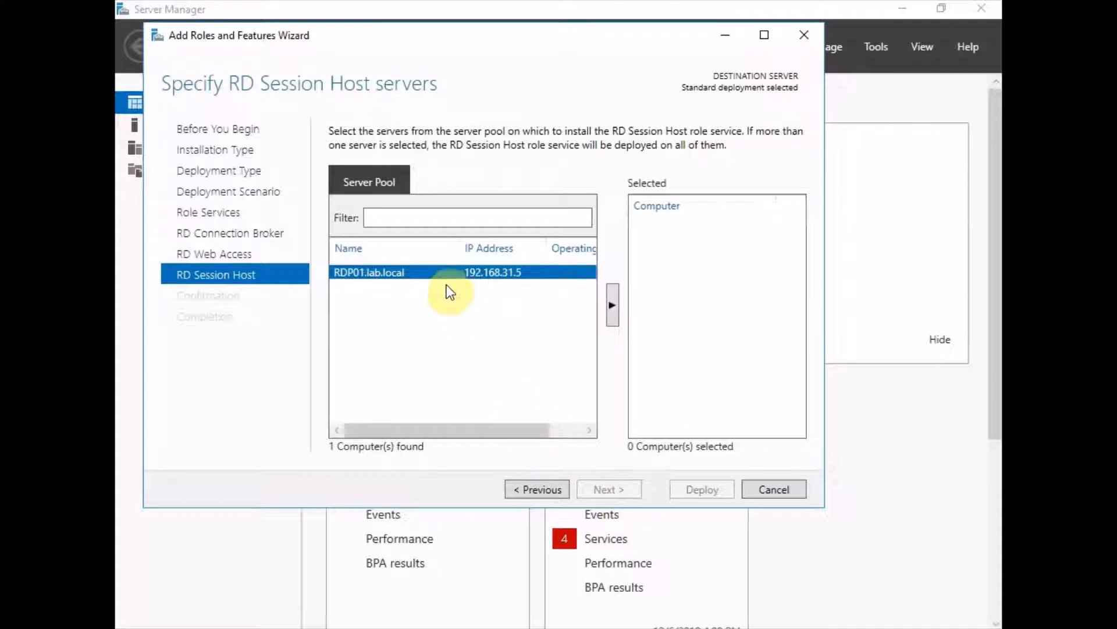
{"action": "left_click", "coordinate": [611, 314]}
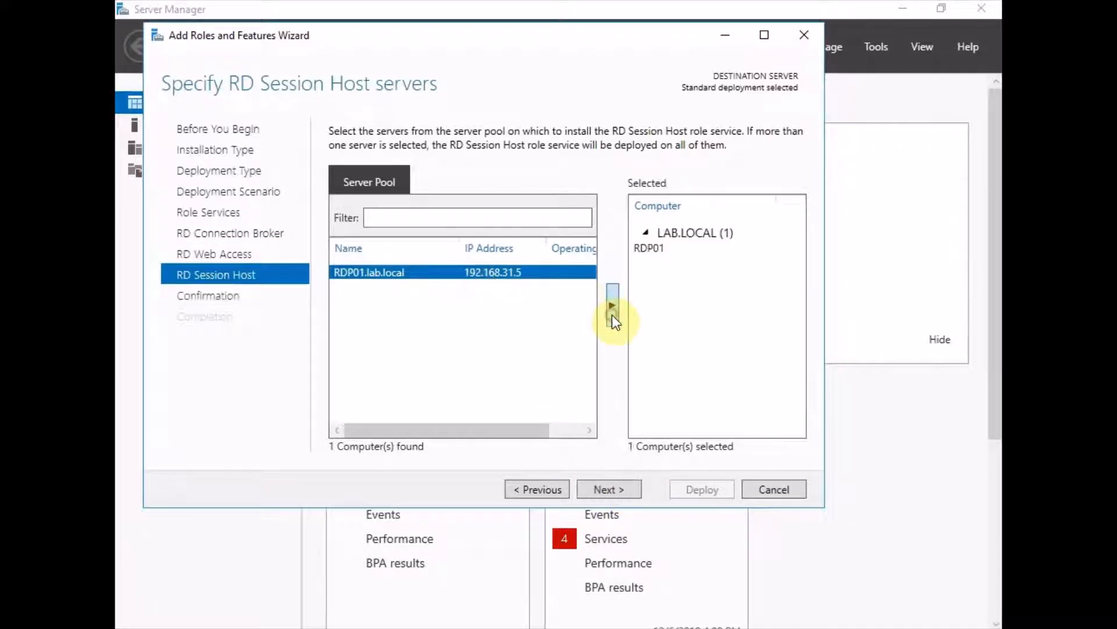
- Allow automatic restart and deploy the Remote Desktop role services to RDP01
{"action": "left_click", "coordinate": [632, 494]}
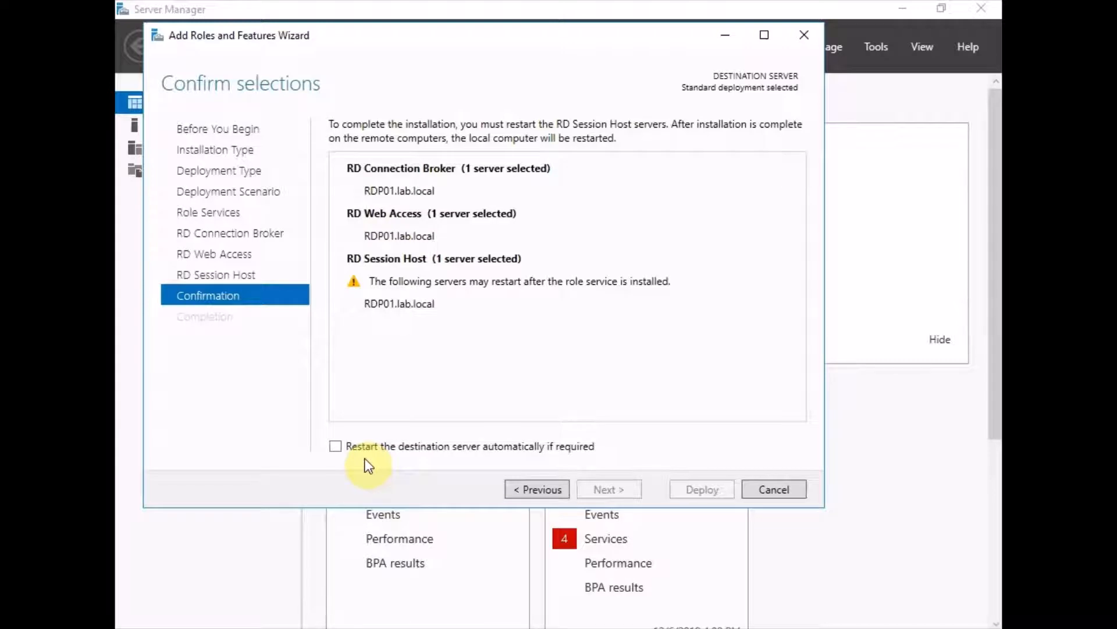
{"action": "left_click", "coordinate": [335, 446]}
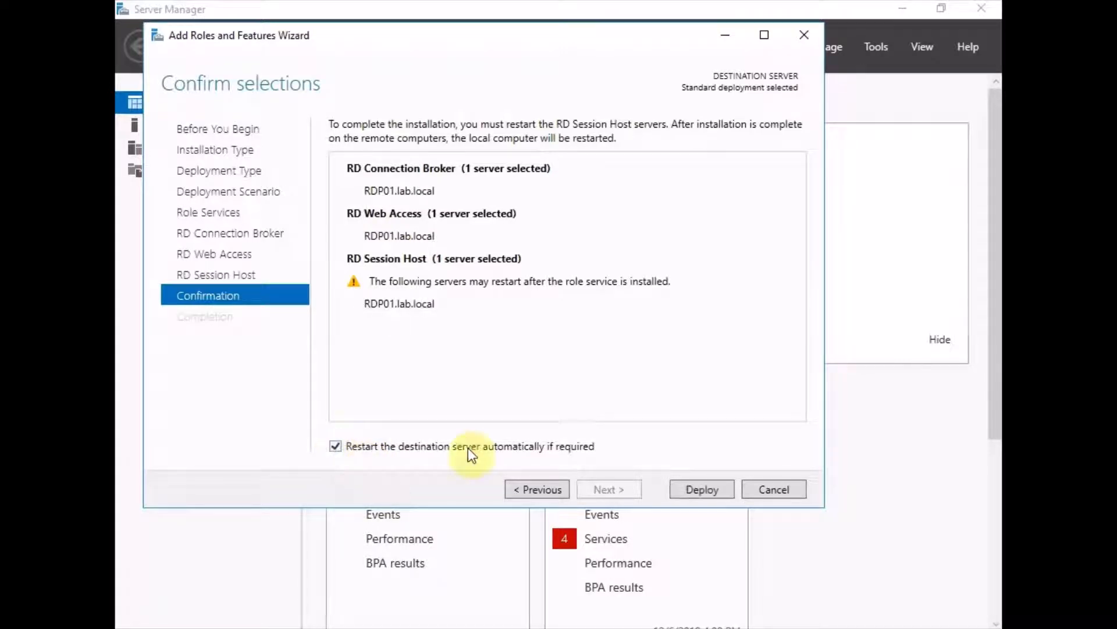
{"action": "left_click", "coordinate": [728, 489]}
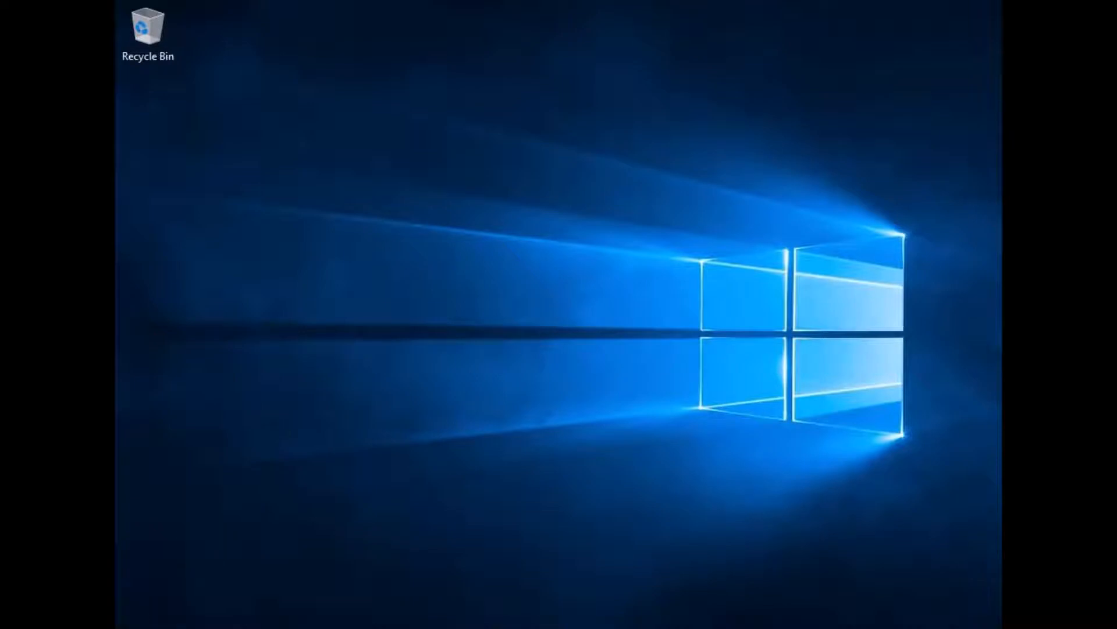
- Relaunch Server Manager after the restart to check the RD role services succeeded
{"action": "key", "text": "super"}
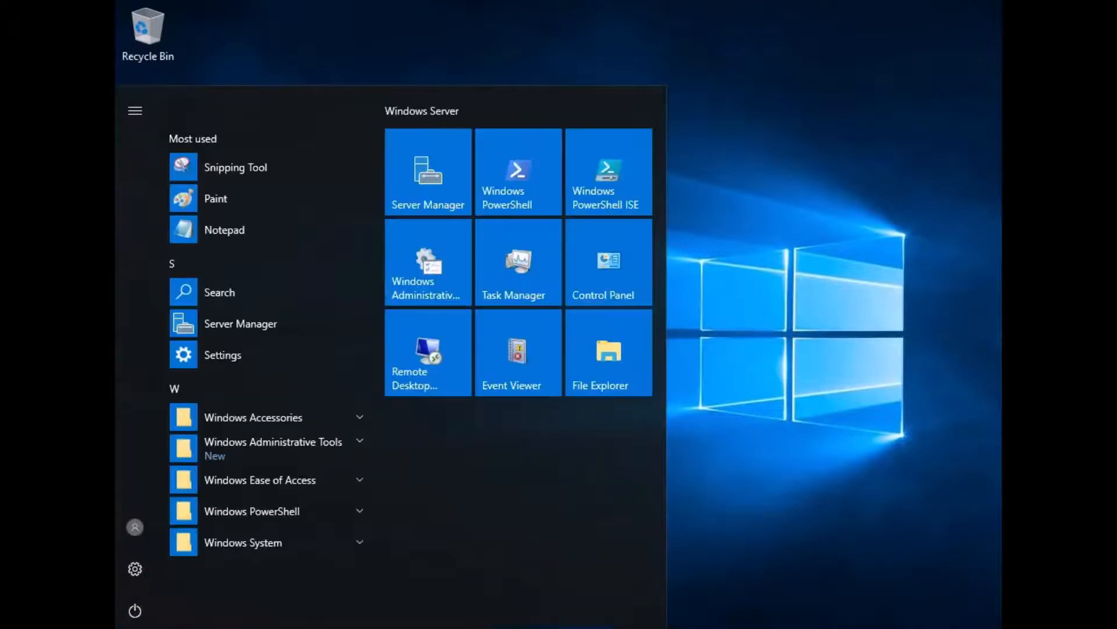
{"action": "left_click", "coordinate": [431, 193]}
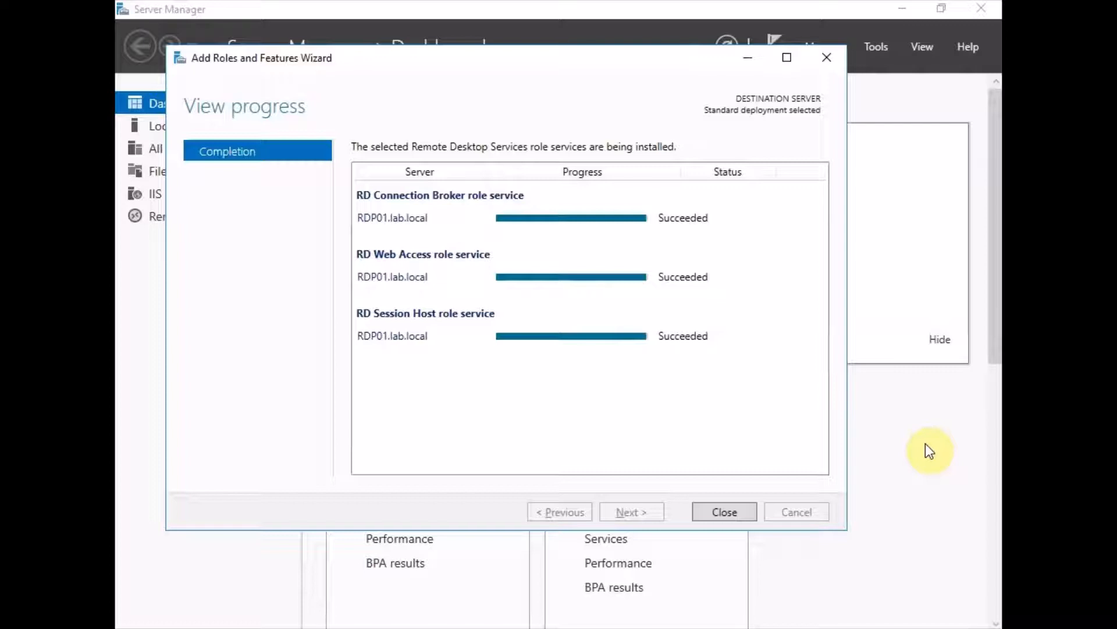
- Close the finished wizard and Server Manager, then relaunch Server Manager
{"action": "left_click", "coordinate": [725, 513]}
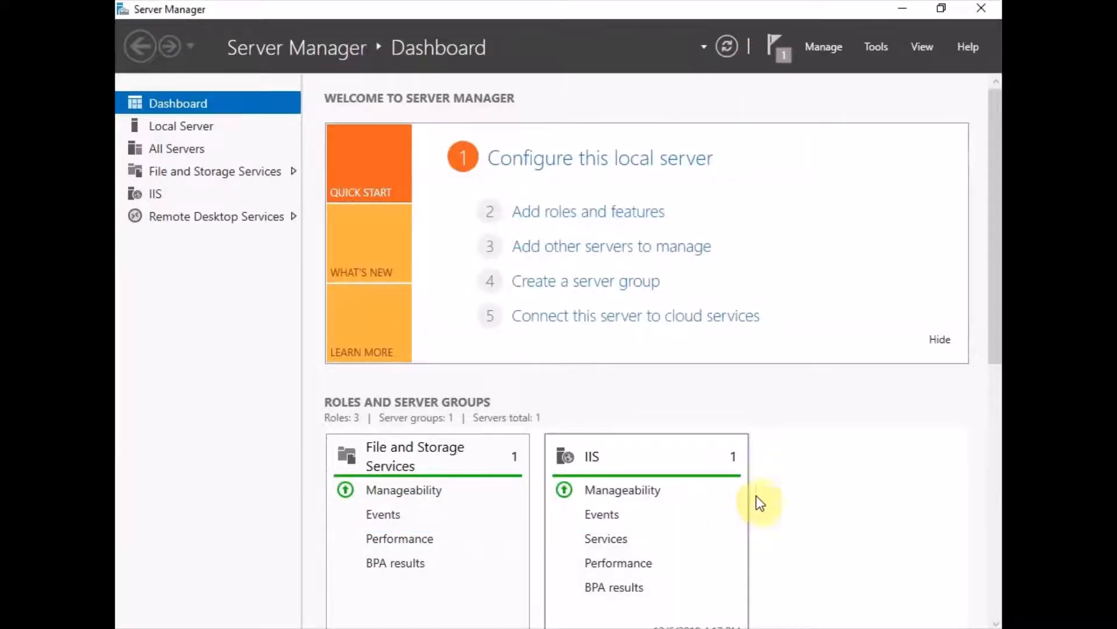
{"action": "left_click", "coordinate": [984, 8]}
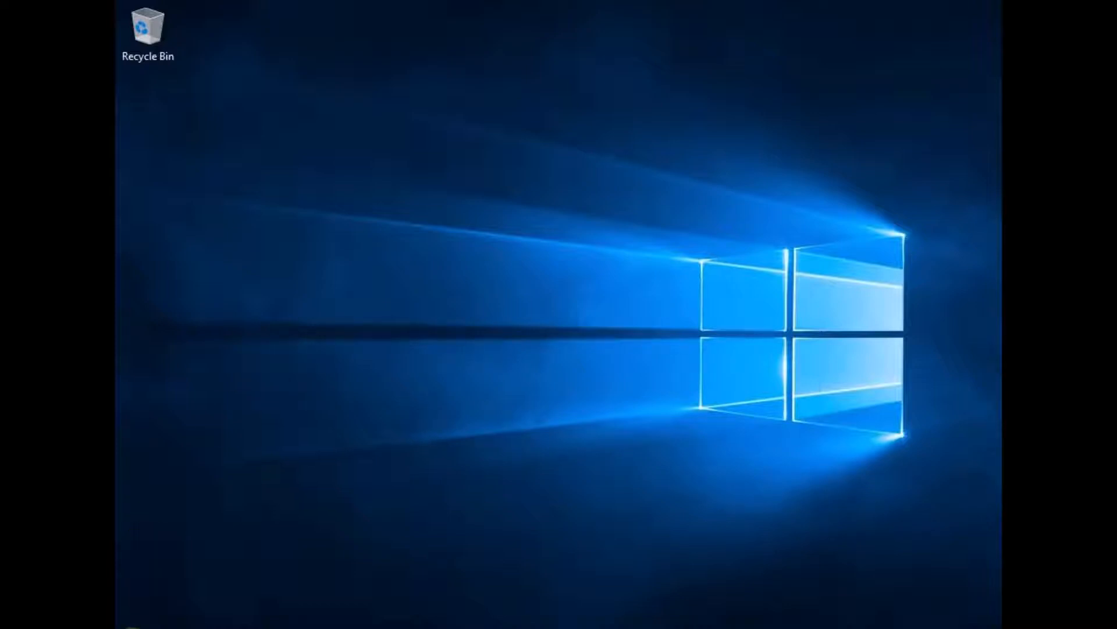
{"action": "left_click", "coordinate": [131, 628]}
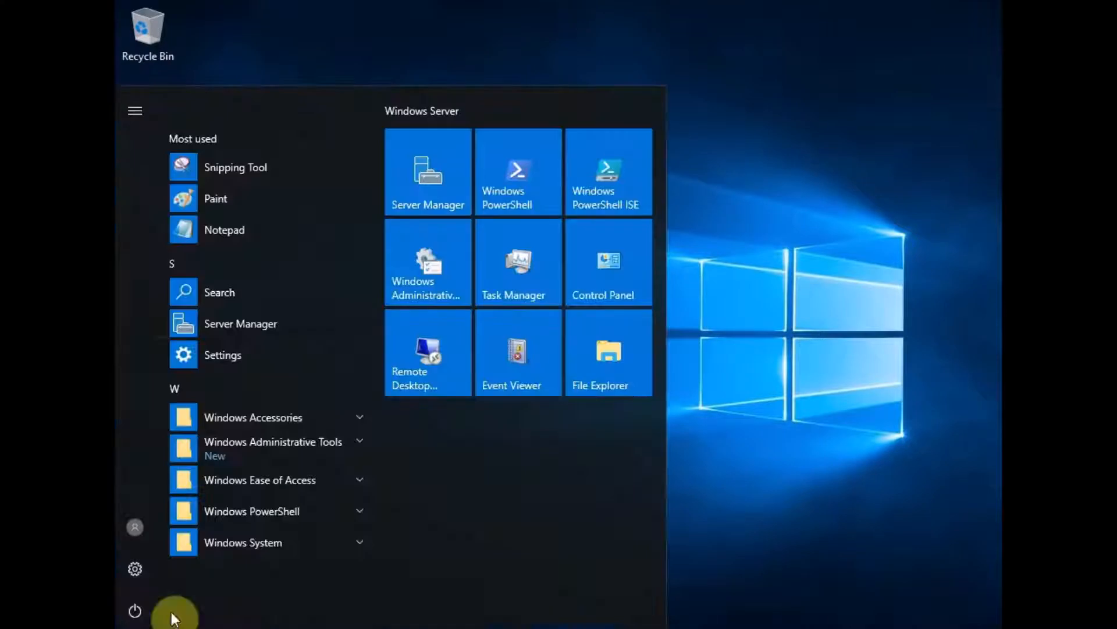
{"action": "left_click", "coordinate": [448, 182]}
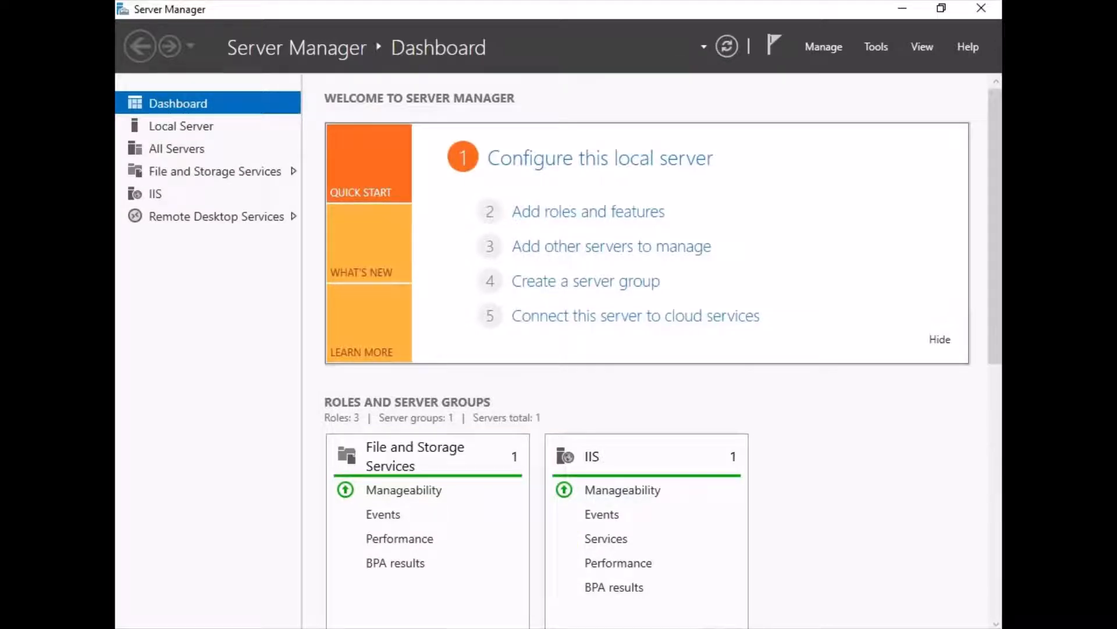
- View the Remote Desktop Services Overview deployment topology, dismissing the licensing warning
{"action": "left_click", "coordinate": [195, 224]}
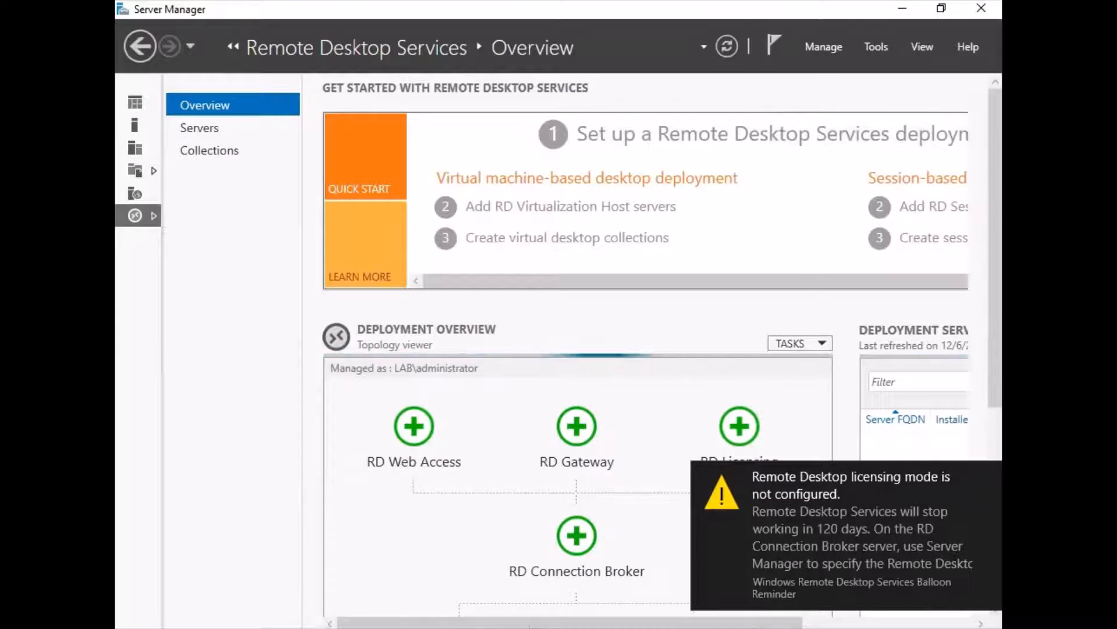
{"action": "left_click", "coordinate": [987, 472]}
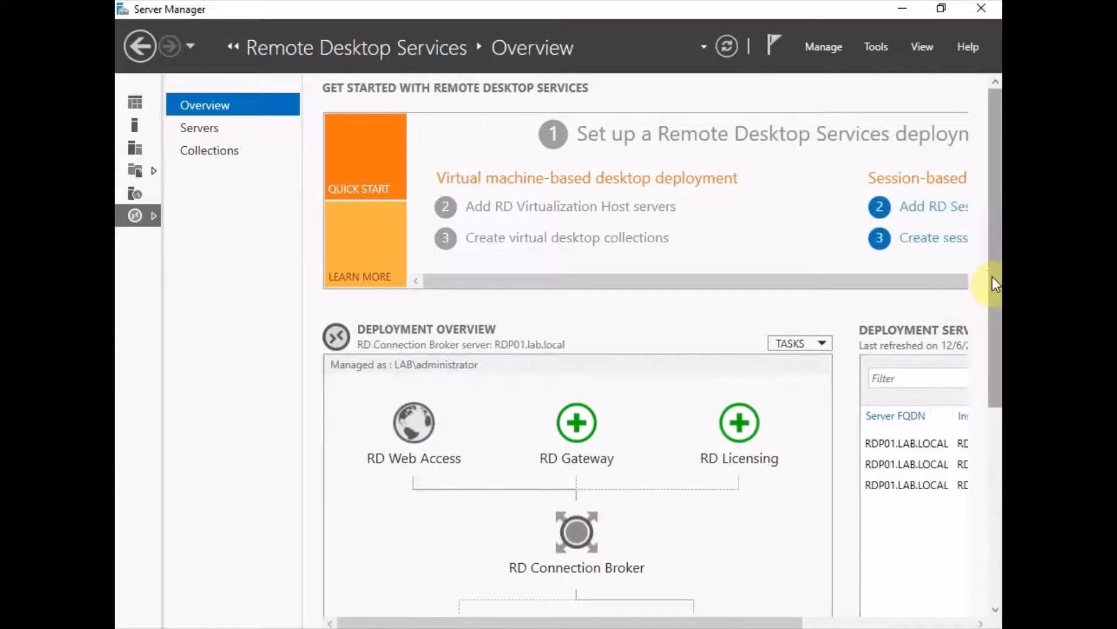
{"action": "left_click_drag", "start_coordinate": [993, 307], "coordinate": [993, 431]}
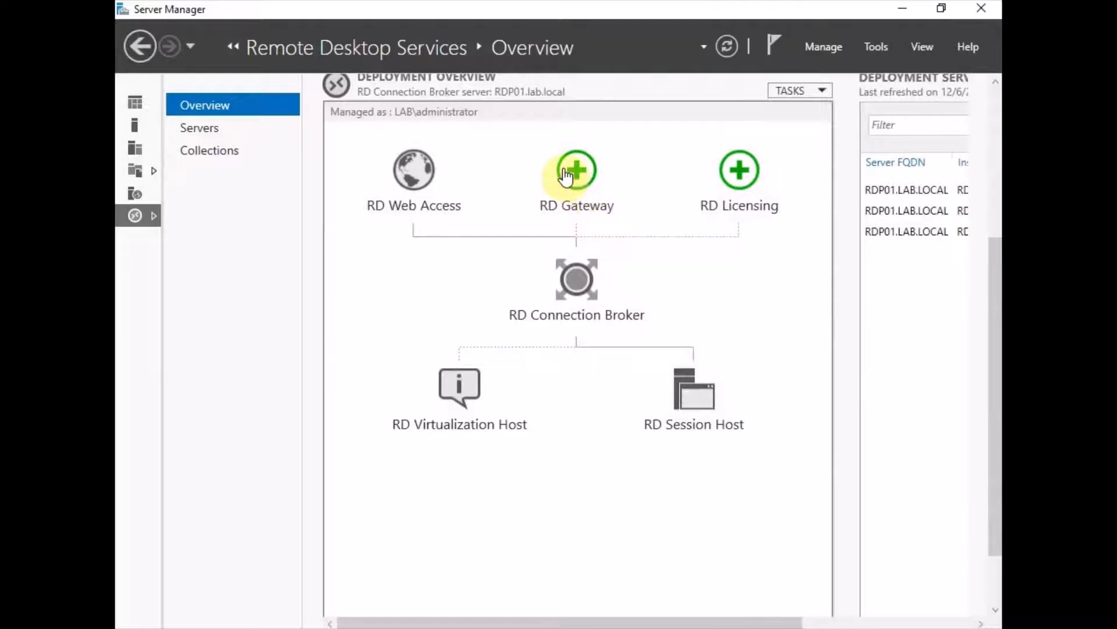
- Add RDP01 as the RD Licensing server and install the role service
{"action": "left_click", "coordinate": [737, 170]}
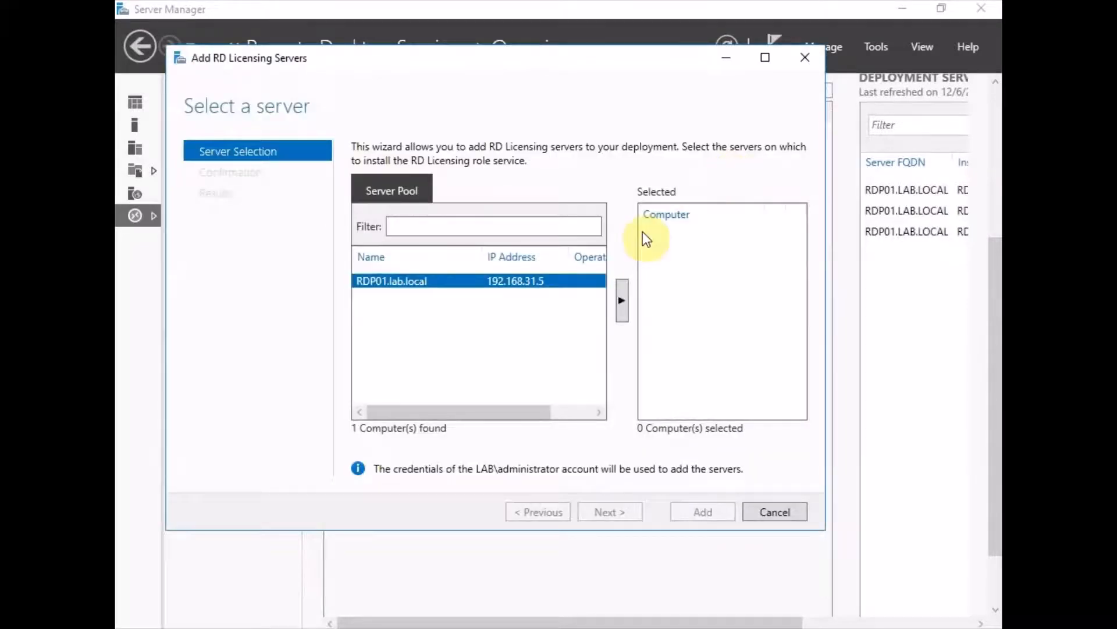
{"action": "left_click", "coordinate": [622, 302]}
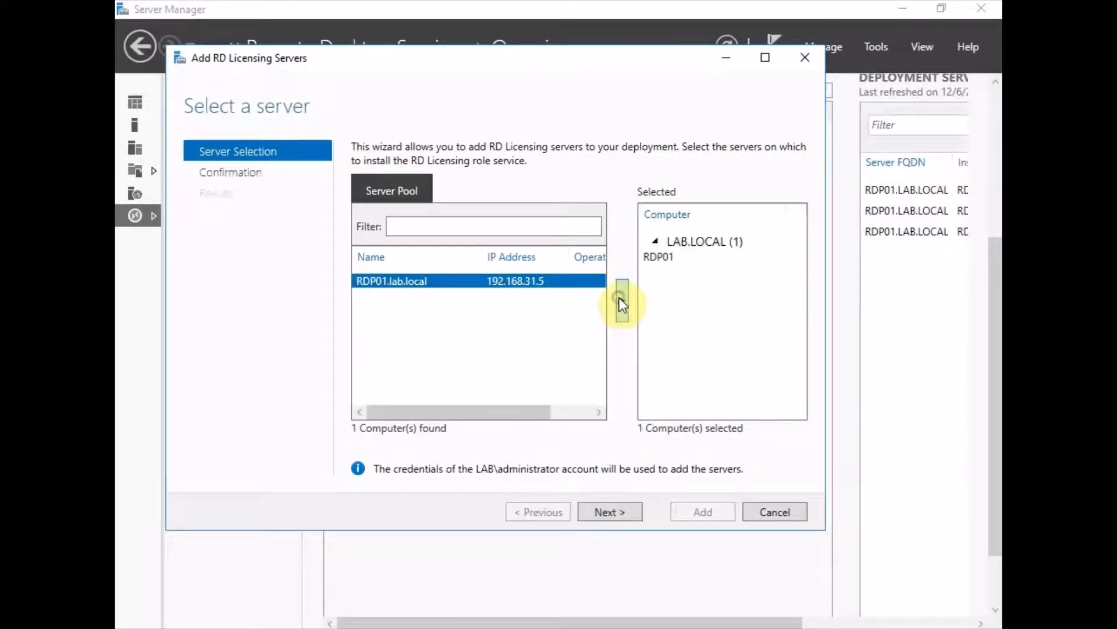
{"action": "left_click", "coordinate": [629, 516]}
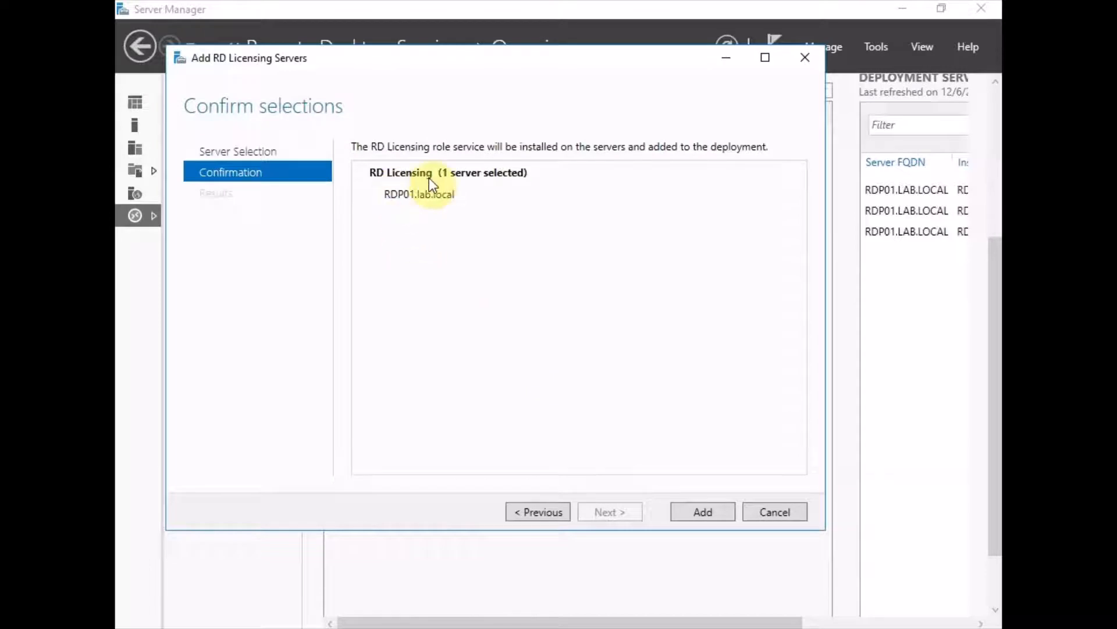
{"action": "left_click", "coordinate": [717, 511]}
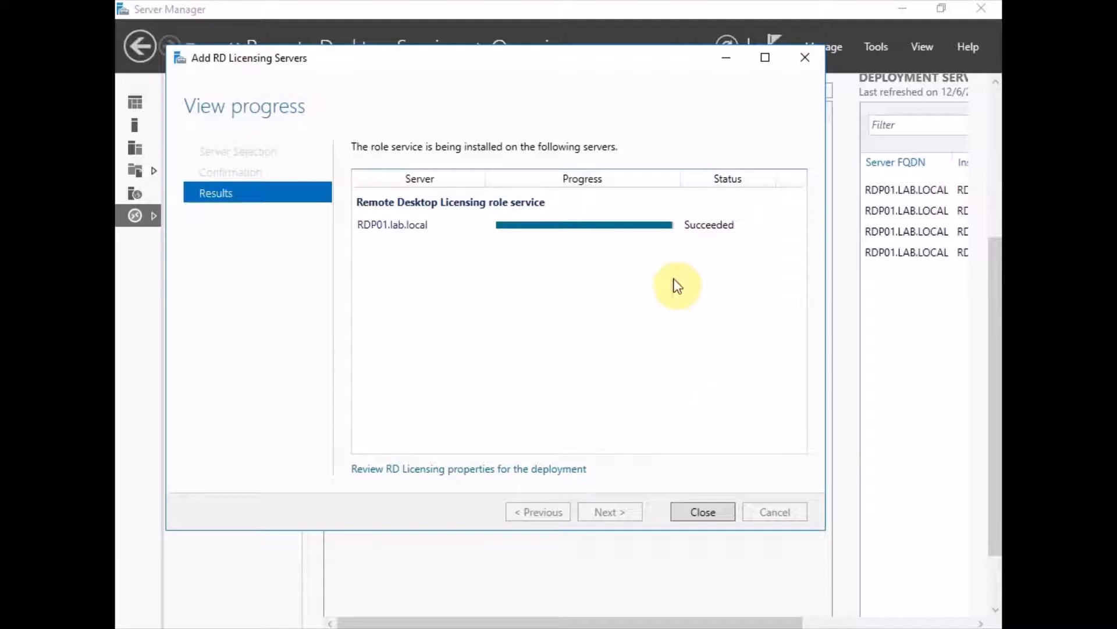
{"action": "left_click", "coordinate": [709, 511]}
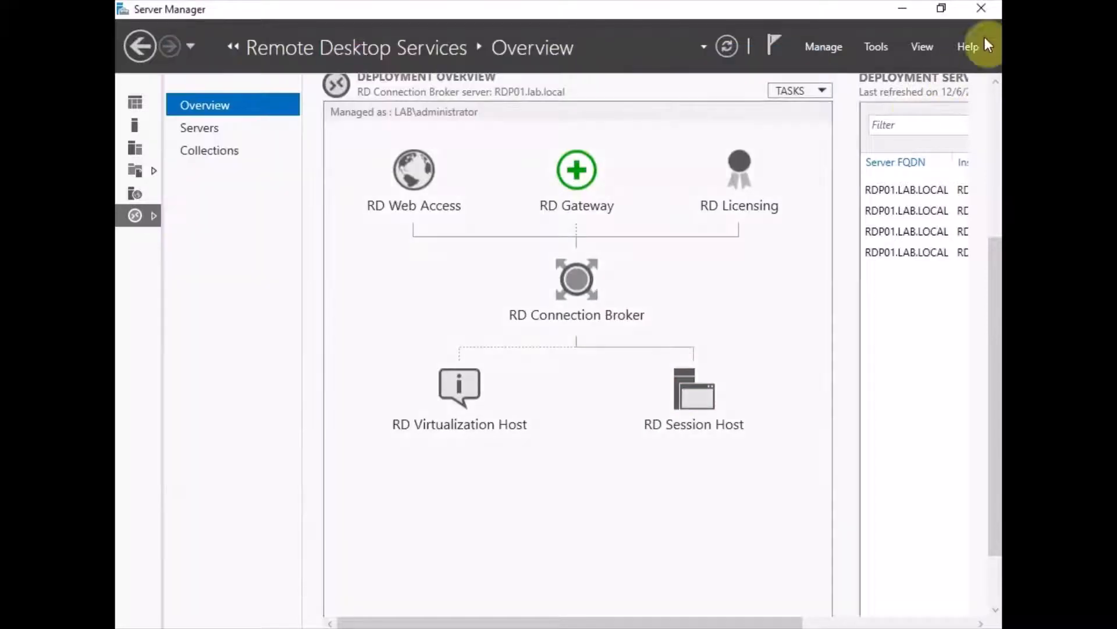
- Restart the server with reason Other (Planned), then reopen Server Manager
{"action": "left_click", "coordinate": [981, 9]}
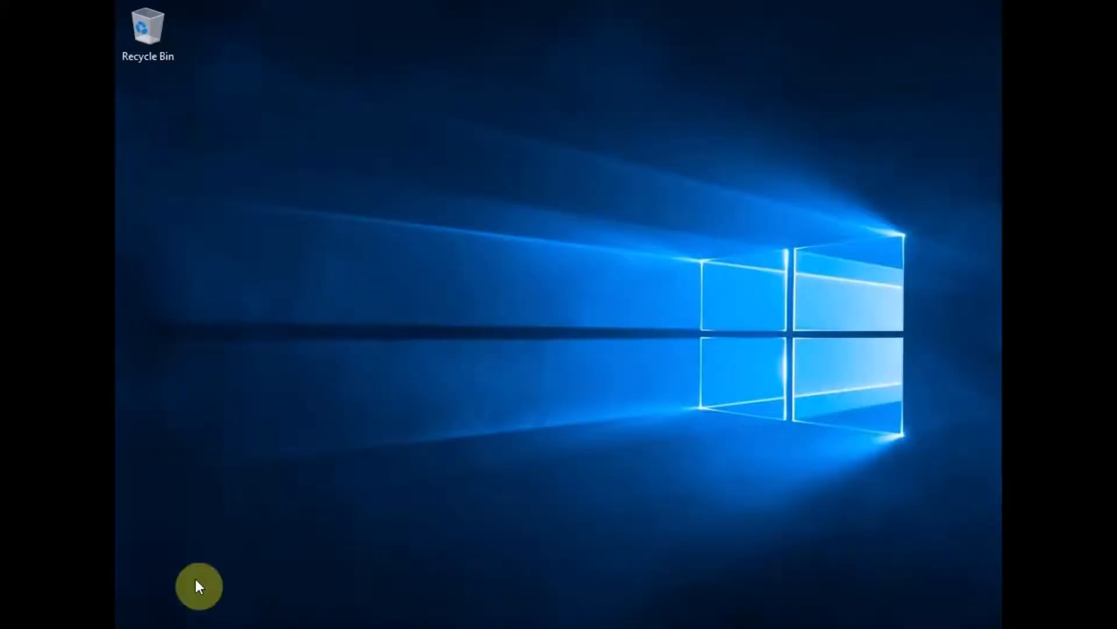
{"action": "key", "text": "super"}
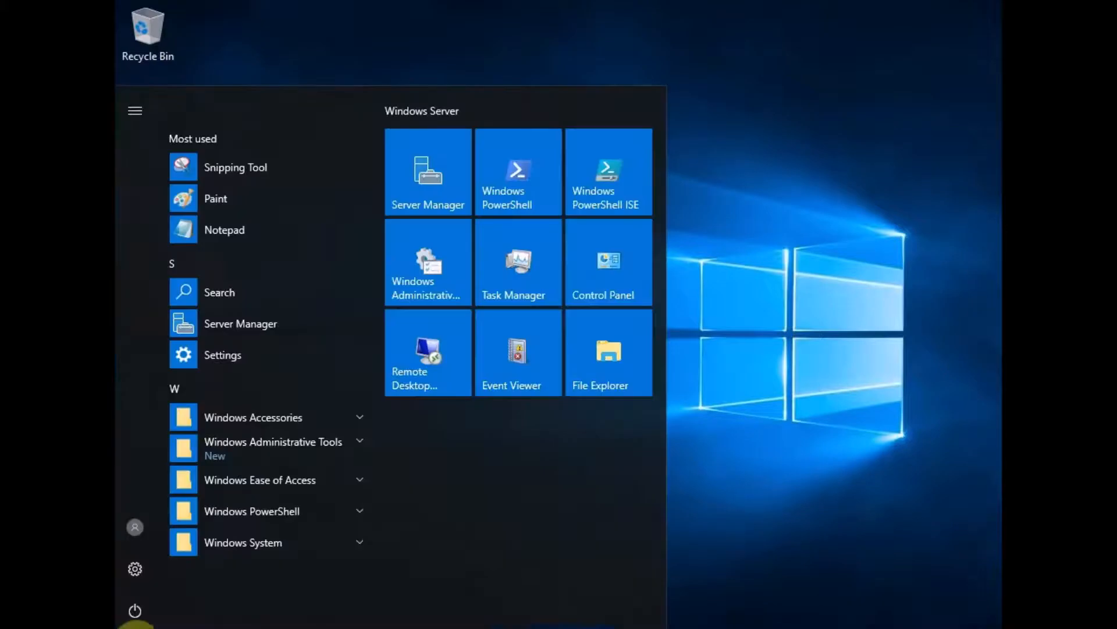
{"action": "left_click", "coordinate": [135, 612]}
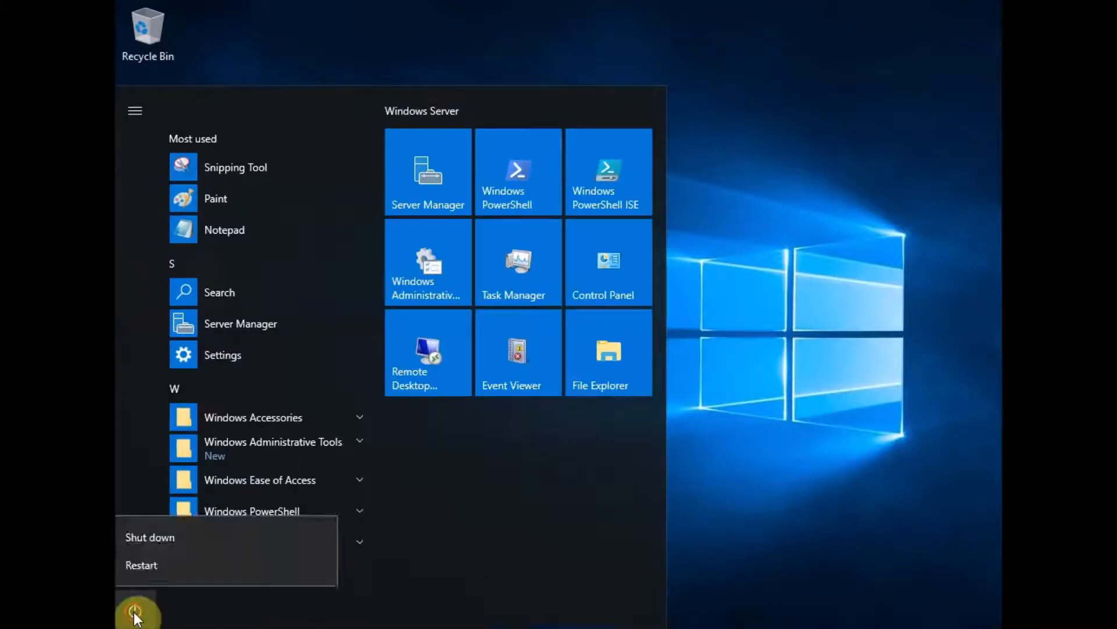
{"action": "left_click", "coordinate": [147, 568]}
{"action": "left_click", "coordinate": [164, 522]}
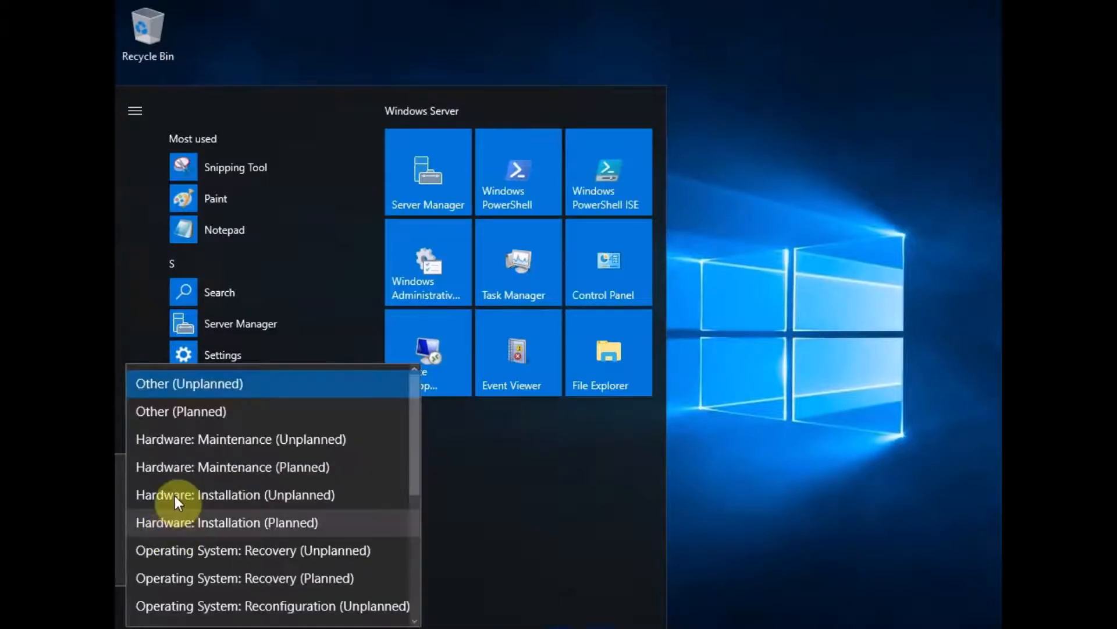
{"action": "left_click", "coordinate": [194, 414]}
{"action": "left_click", "coordinate": [362, 561]}
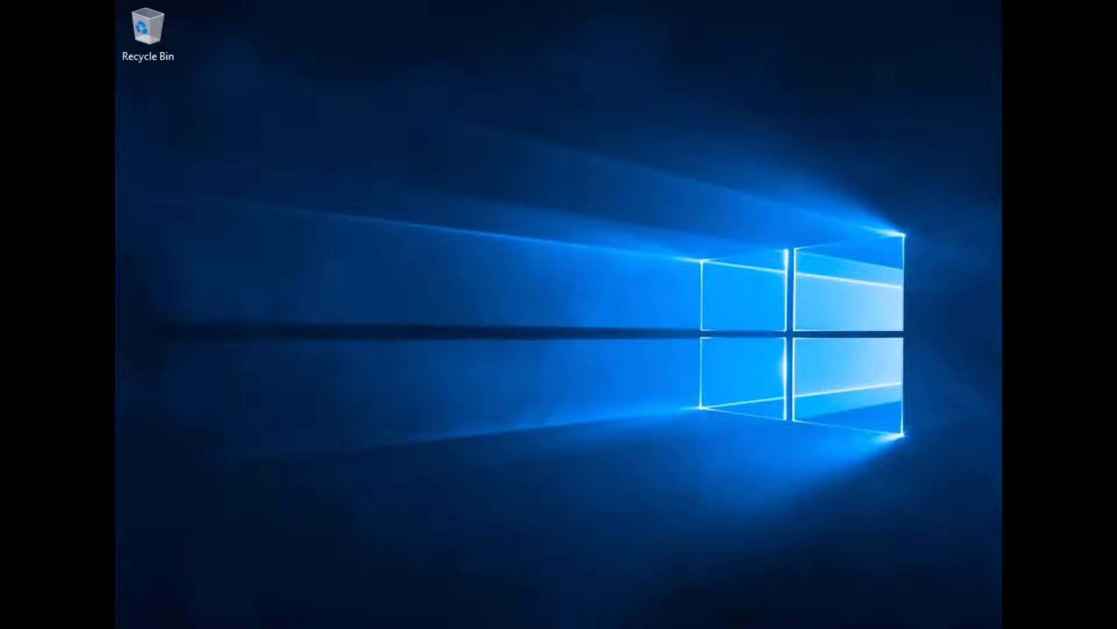
{"action": "key", "text": "super"}
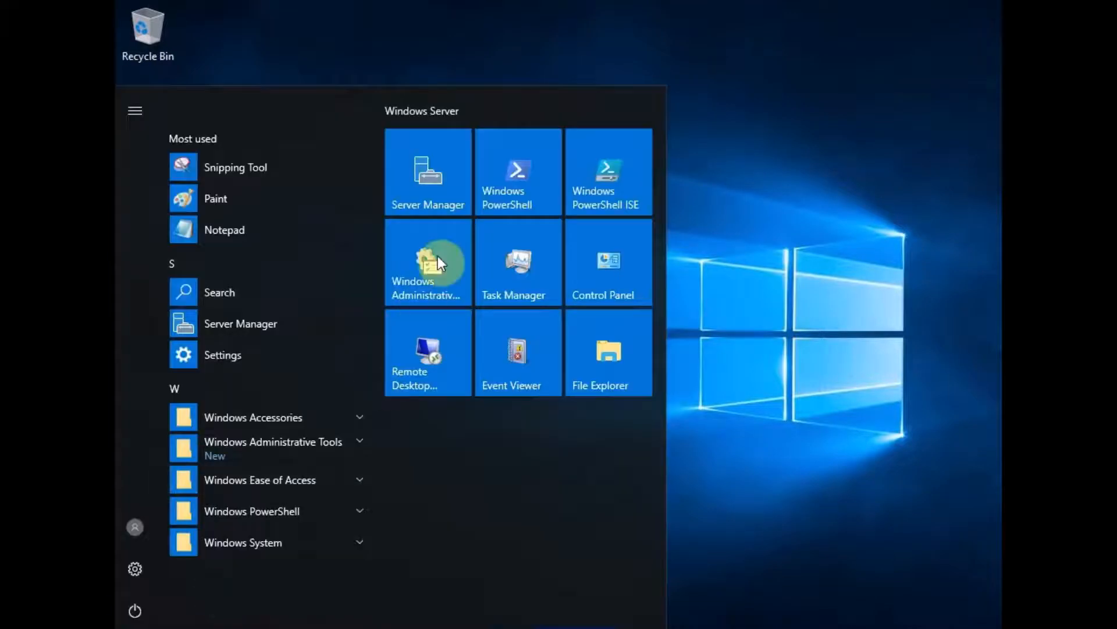
{"action": "left_click", "coordinate": [452, 169]}
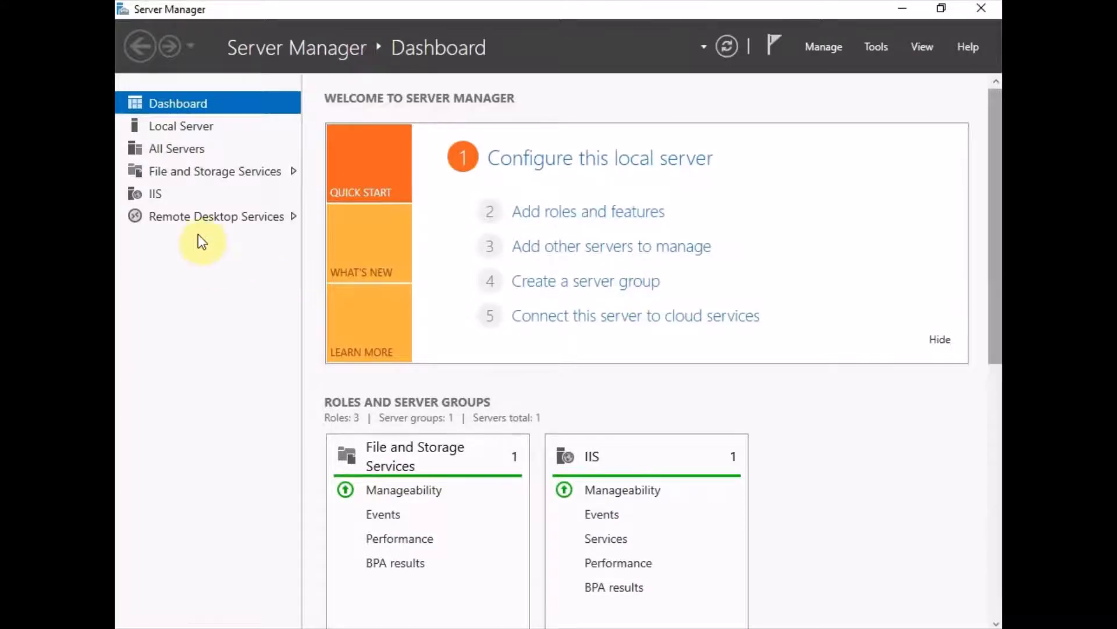
- Open Remote Desktop Services and scroll to the Deployment Overview showing RD Licensing
{"action": "left_click", "coordinate": [208, 220]}
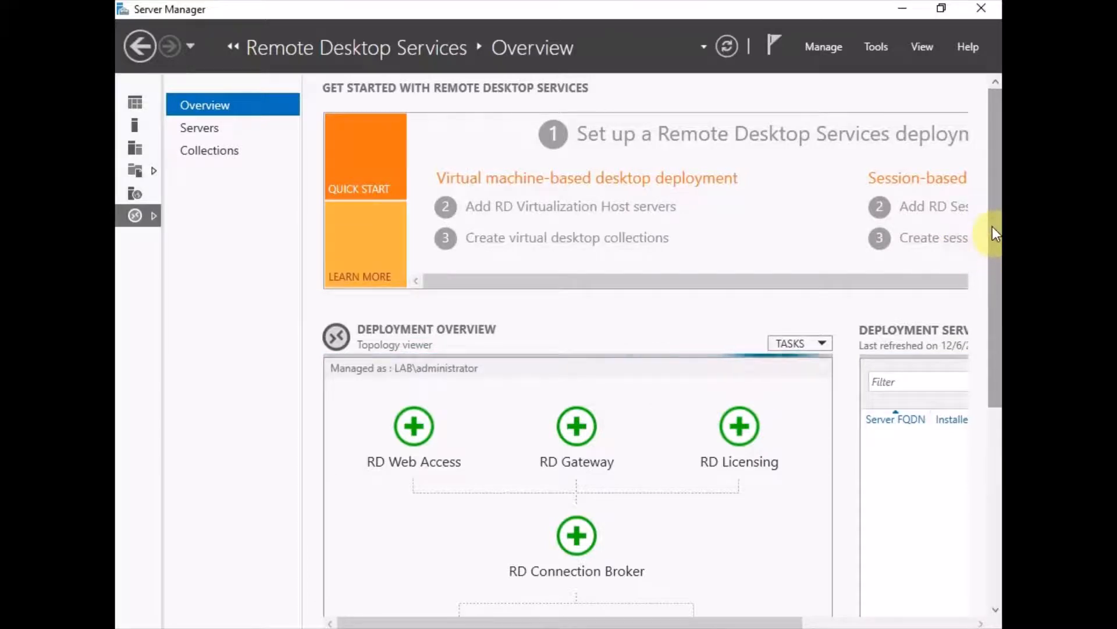
{"action": "left_click_drag", "start_coordinate": [993, 242], "coordinate": [997, 356]}
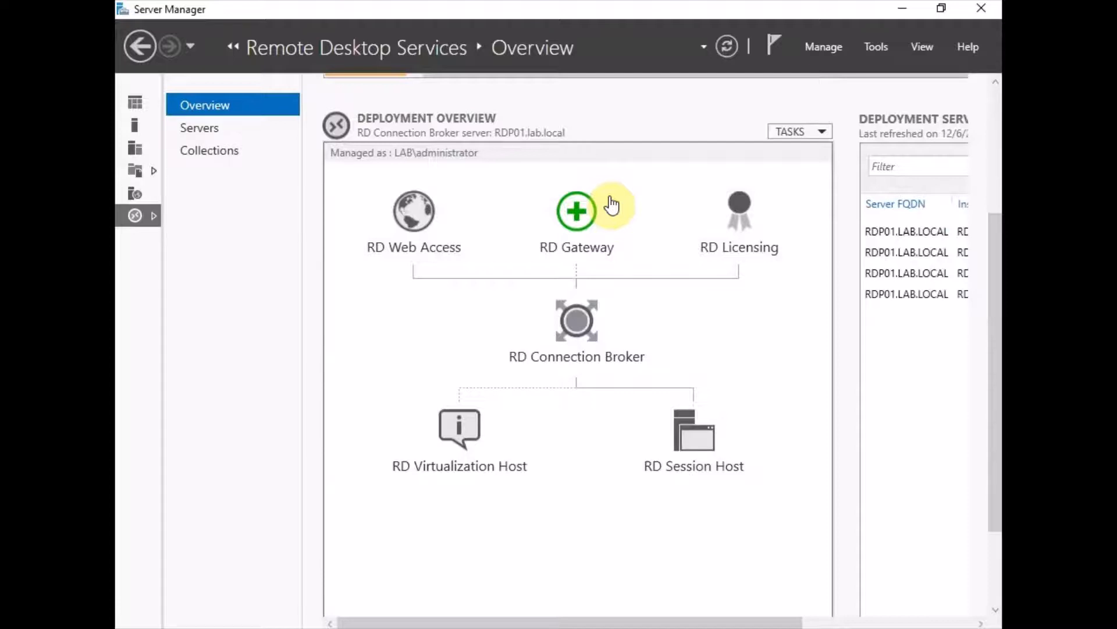
- Choose Edit Deployment Properties from the Deployment Overview TASKS menu
{"action": "left_click", "coordinate": [825, 131]}
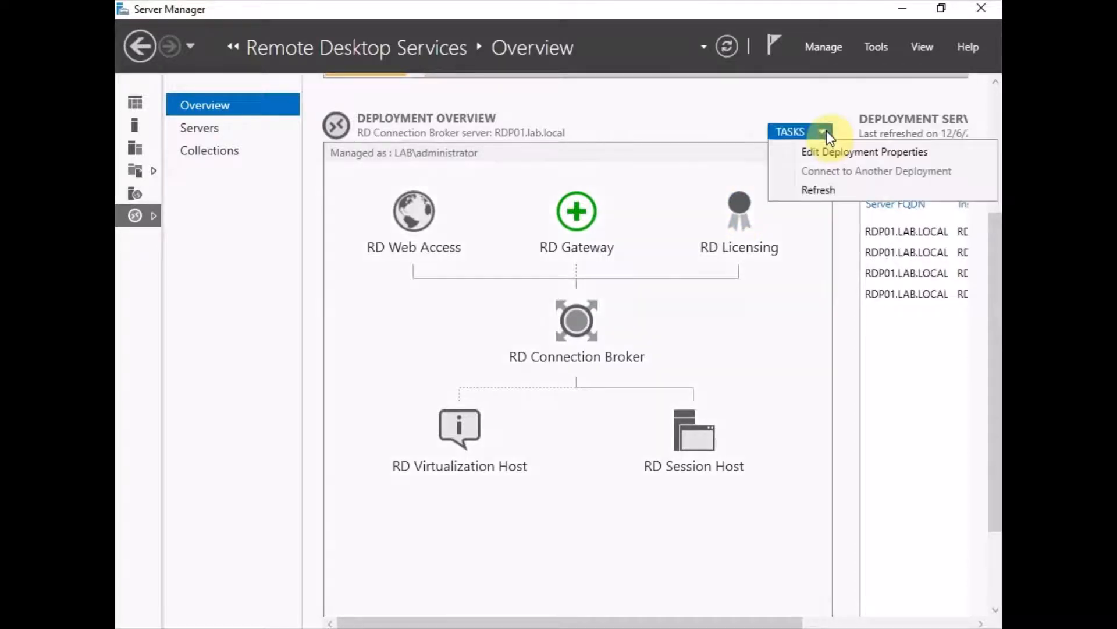
{"action": "left_click", "coordinate": [849, 153]}
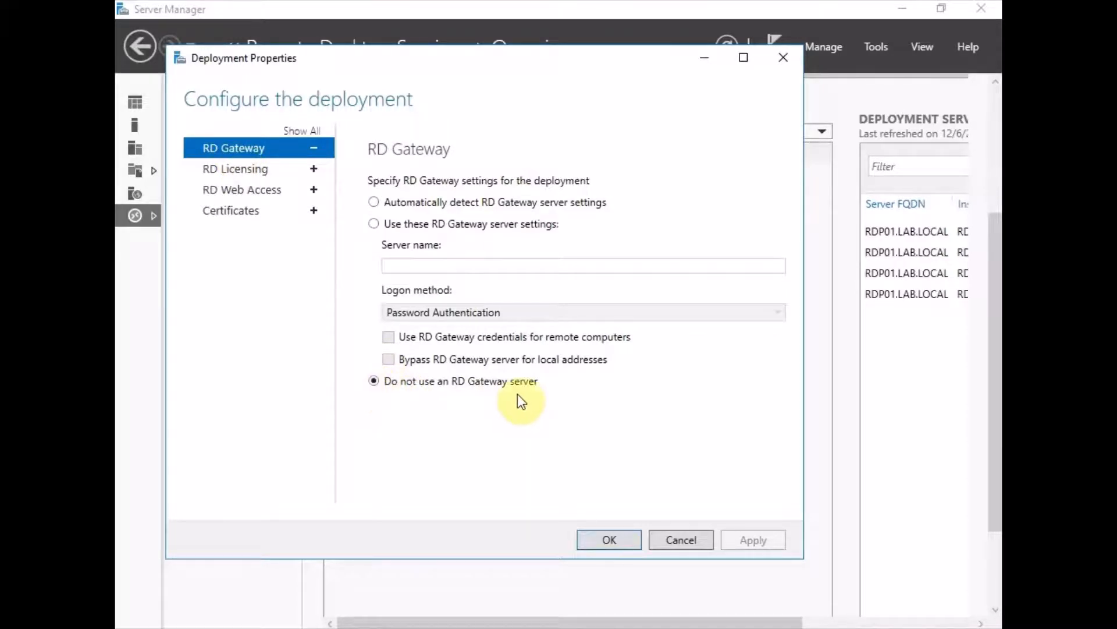
- Set RD Licensing to Per User with RDP01.lab.local as license server and apply
{"action": "left_click", "coordinate": [221, 175]}
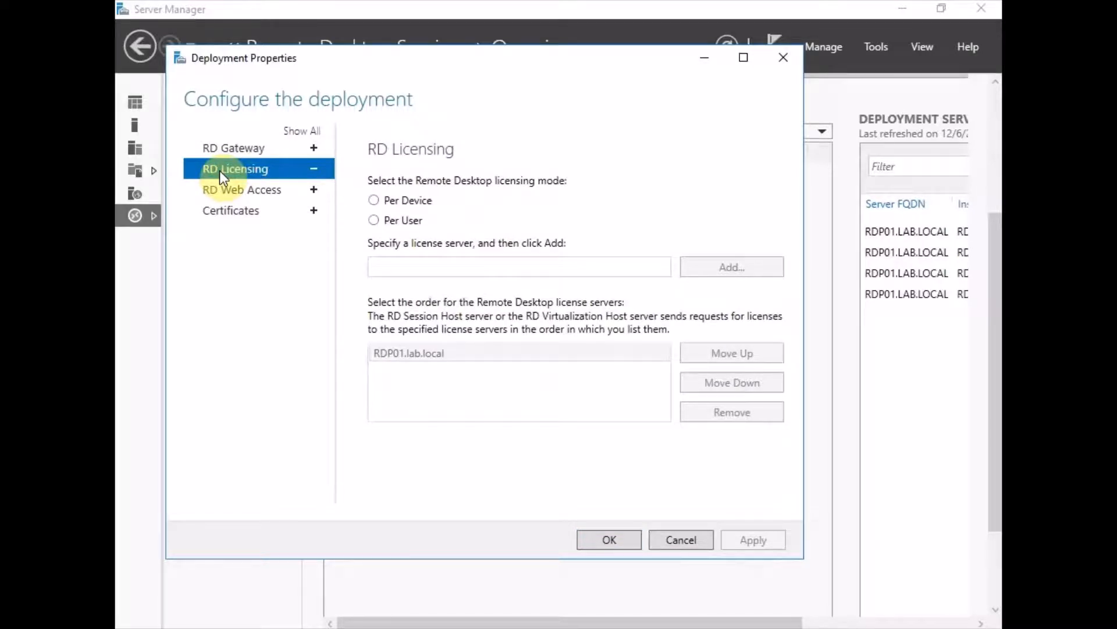
{"action": "left_click", "coordinate": [374, 220]}
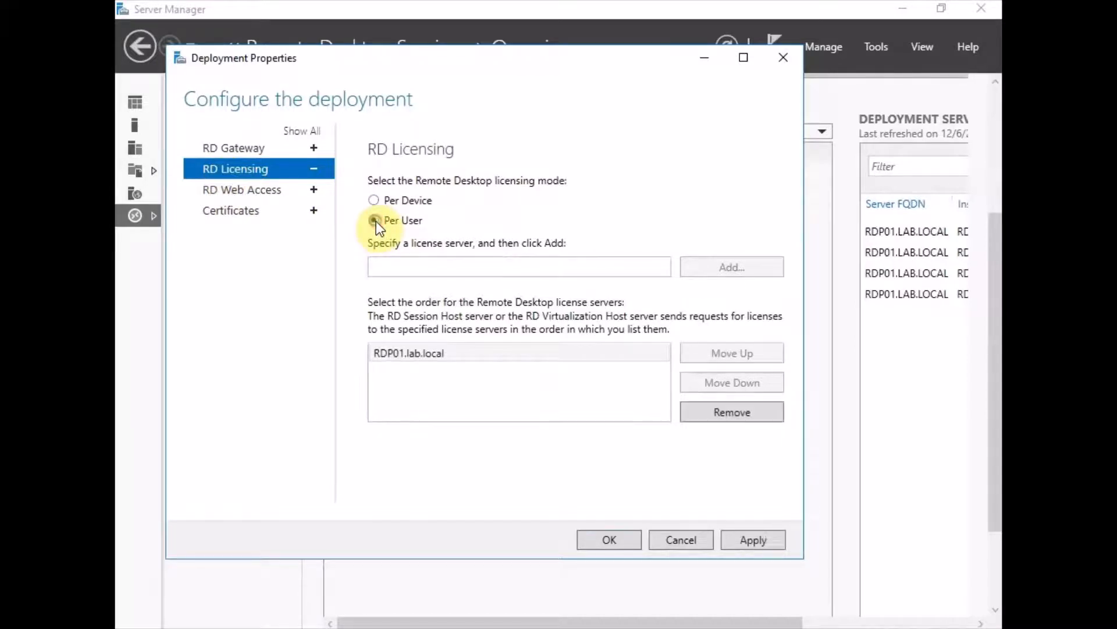
{"action": "left_click", "coordinate": [396, 352]}
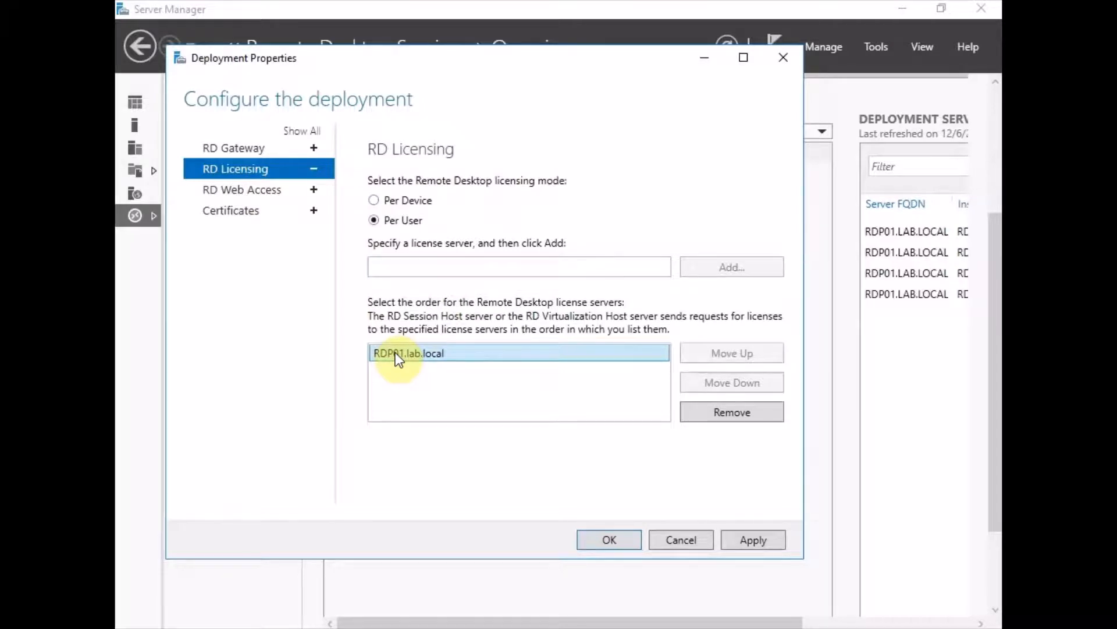
{"action": "left_click", "coordinate": [755, 540]}
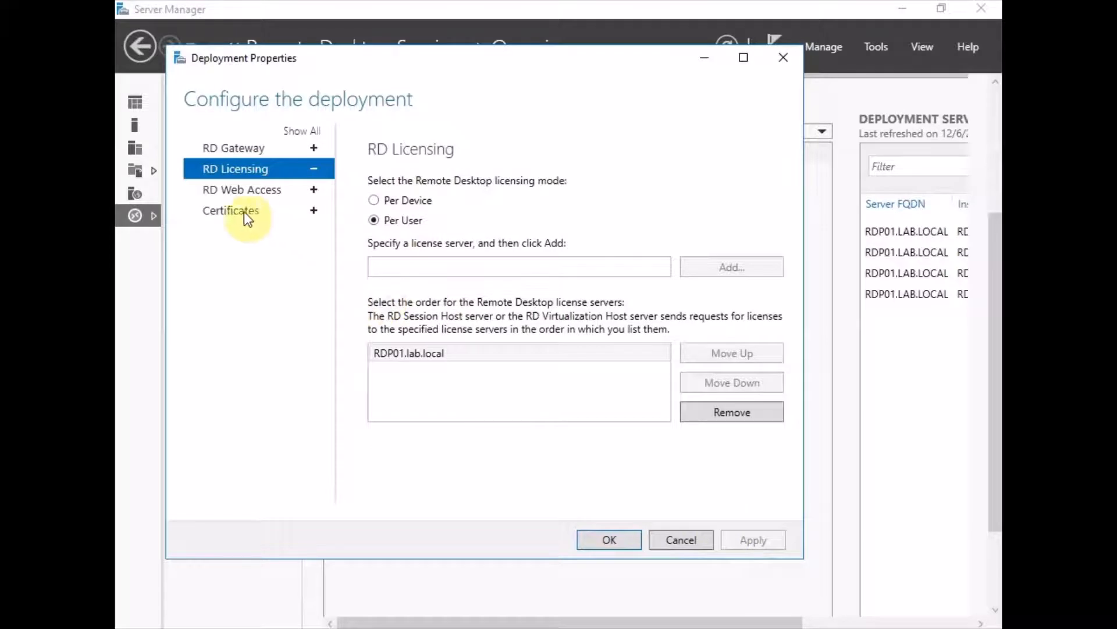
- Check the deployment's certificate settings, which show Not Configured, and dismiss the updates notice
{"action": "left_click", "coordinate": [233, 211]}
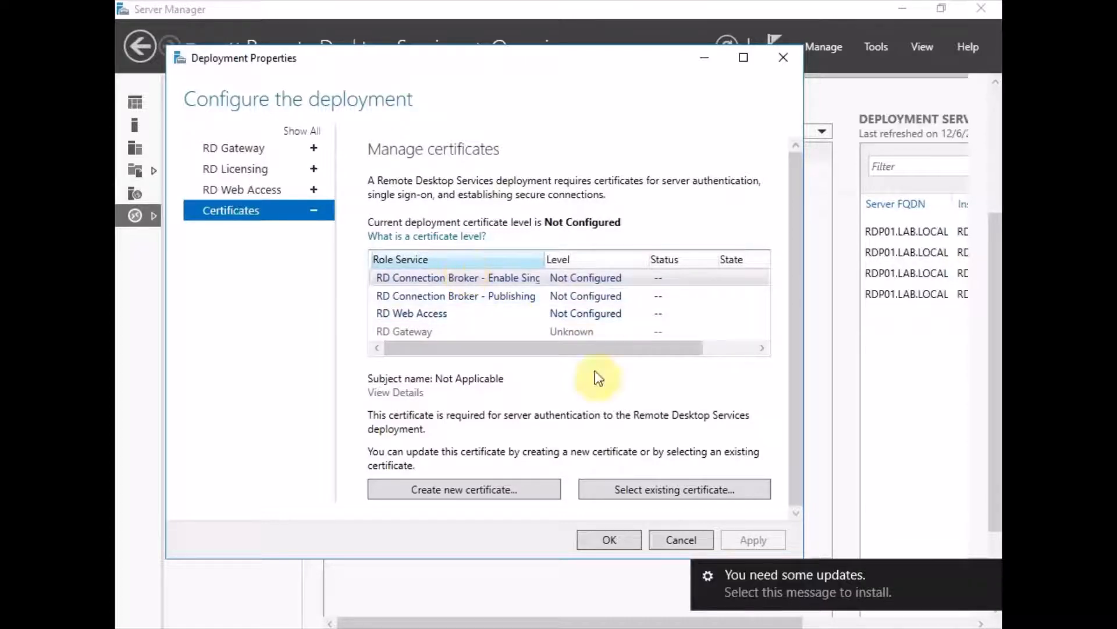
{"action": "left_click", "coordinate": [993, 572]}
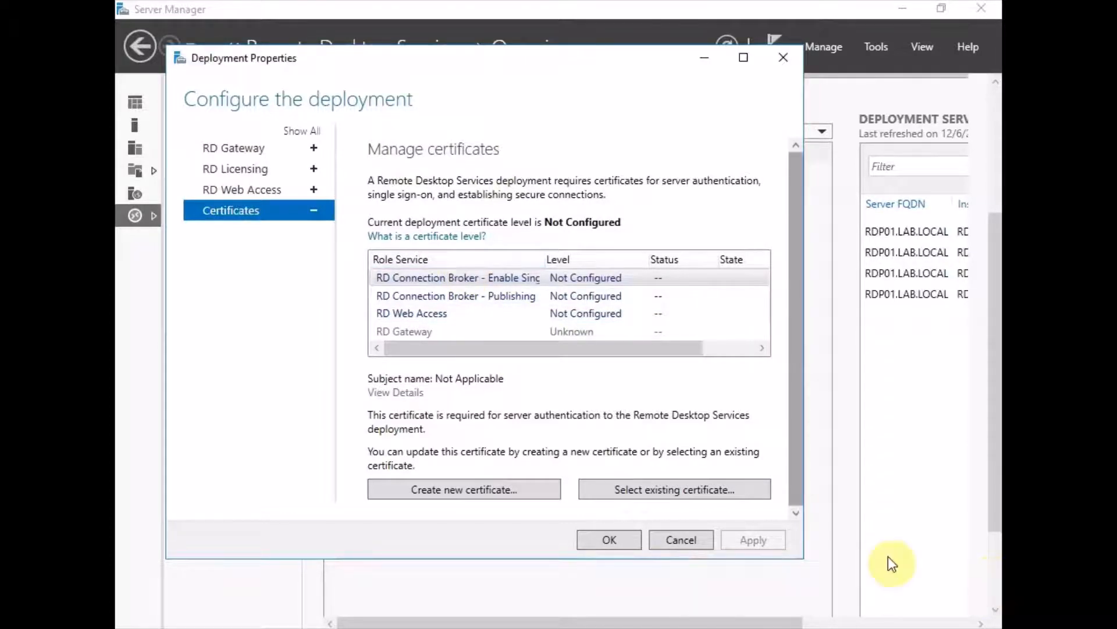
{"action": "left_click", "coordinate": [215, 627]}
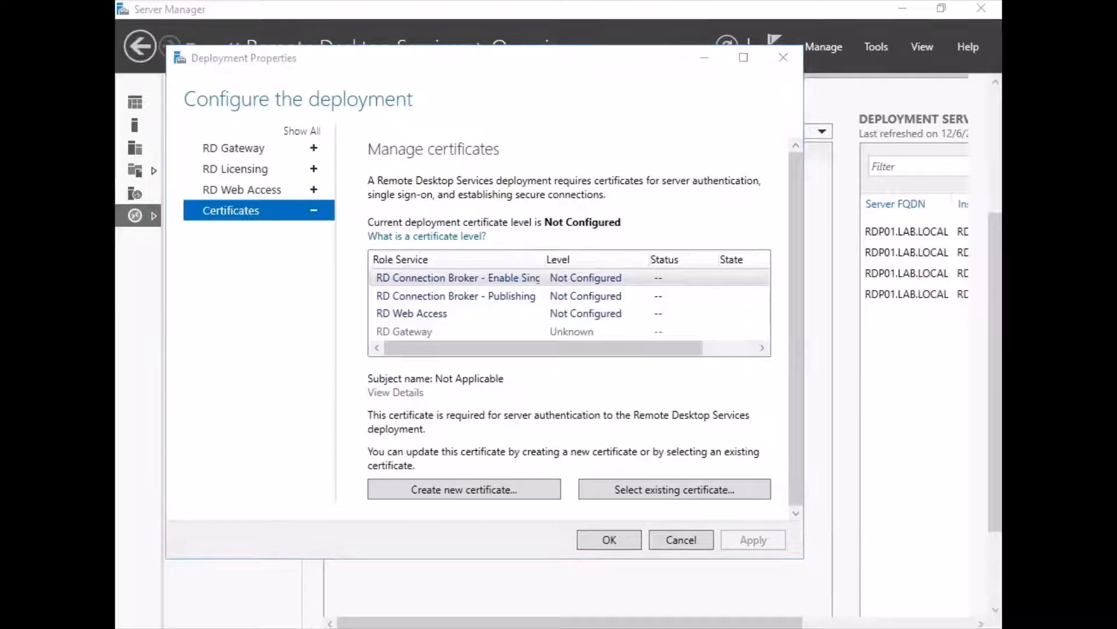
- Search for powershell, run Windows PowerShell as administrator, and launch File Explorer from the taskbar
{"action": "right_click", "coordinate": [132, 627]}
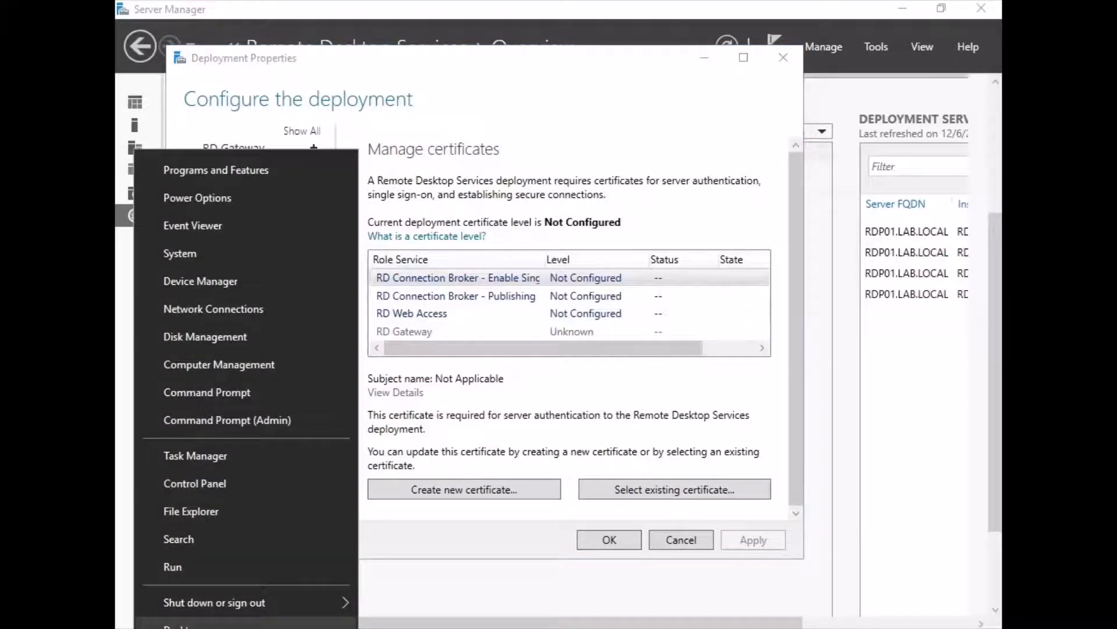
{"action": "left_click", "coordinate": [167, 544]}
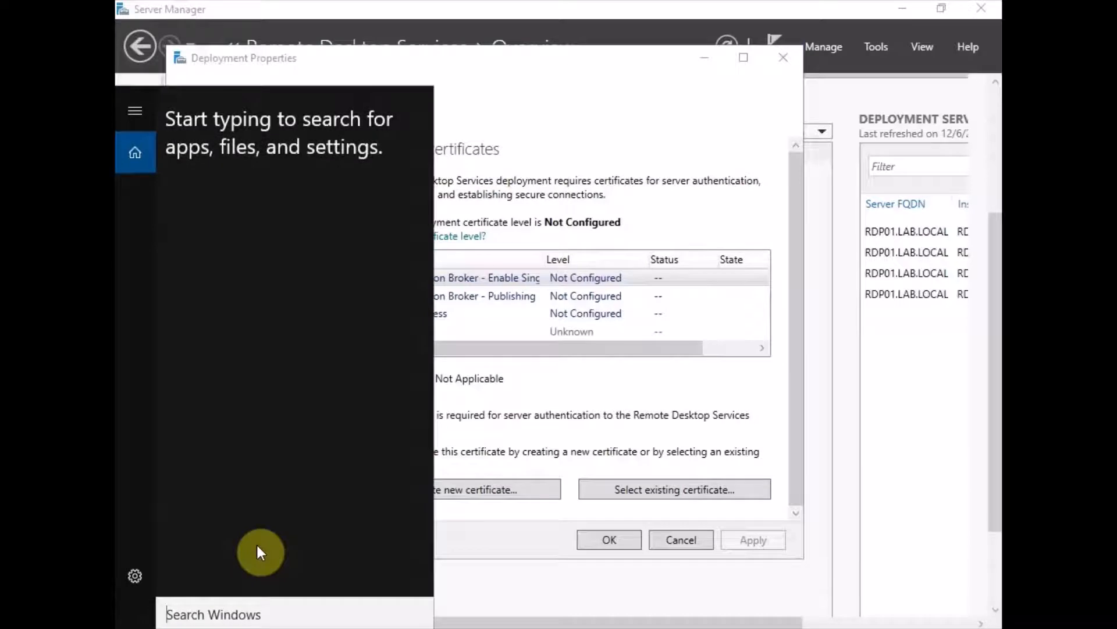
{"action": "type", "text": "p"}
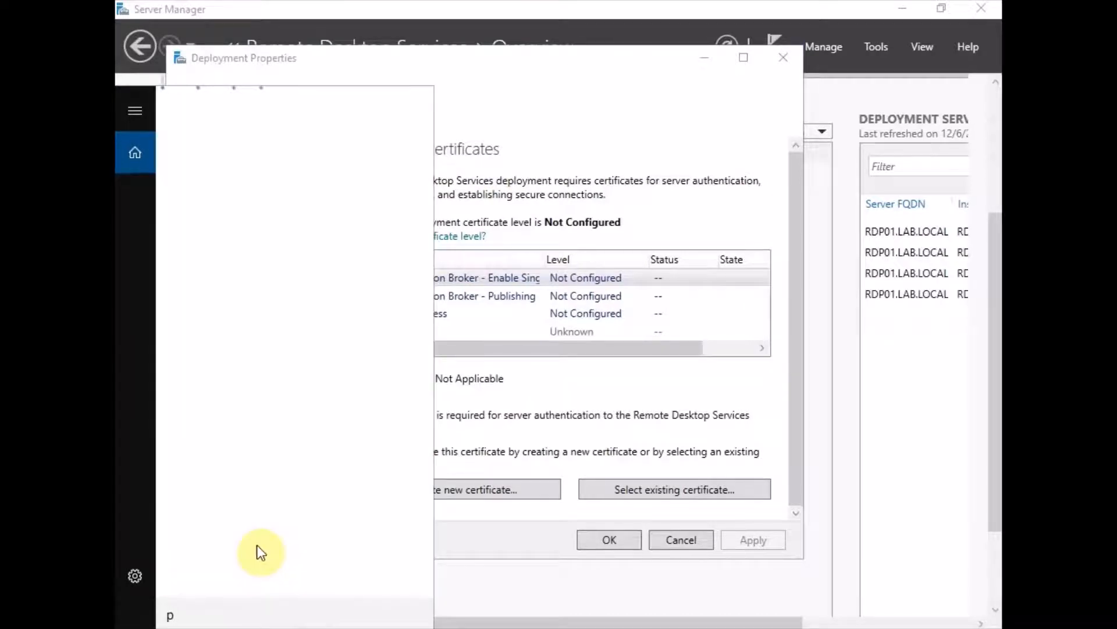
{"action": "type", "text": "owershell"}
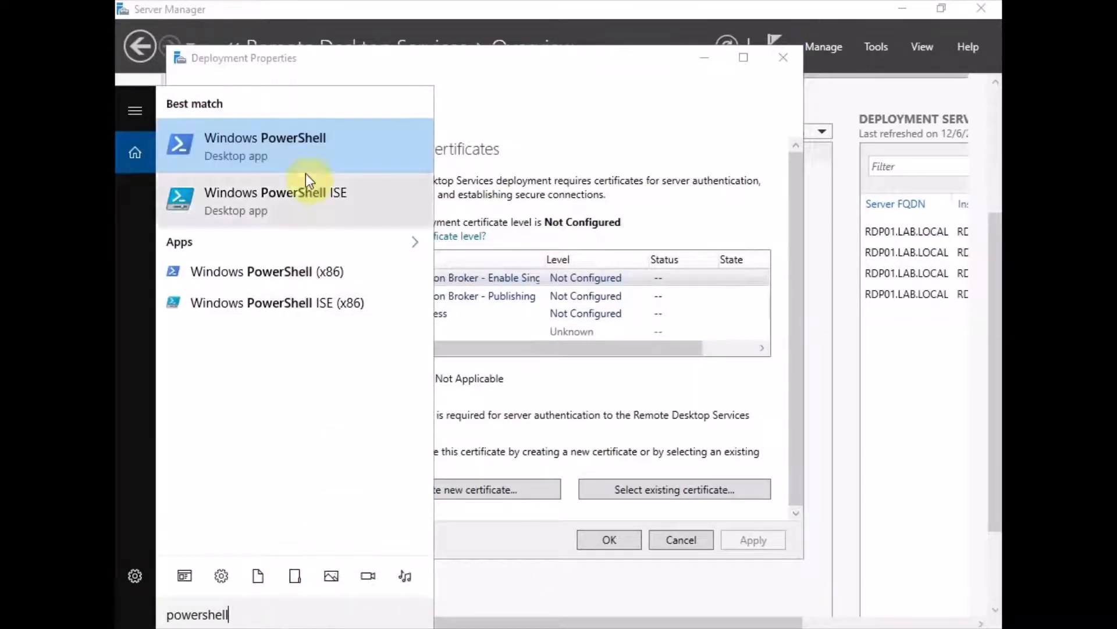
{"action": "left_click", "coordinate": [298, 153]}
{"action": "right_click", "coordinate": [299, 153]}
{"action": "left_click", "coordinate": [319, 170]}
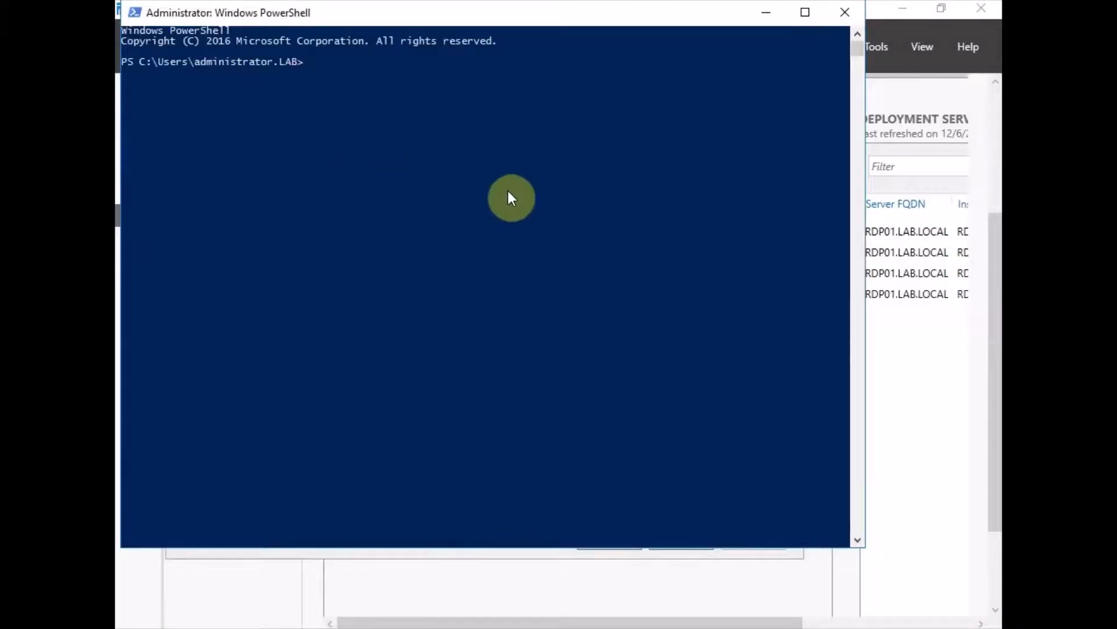
{"action": "left_click", "coordinate": [310, 628]}
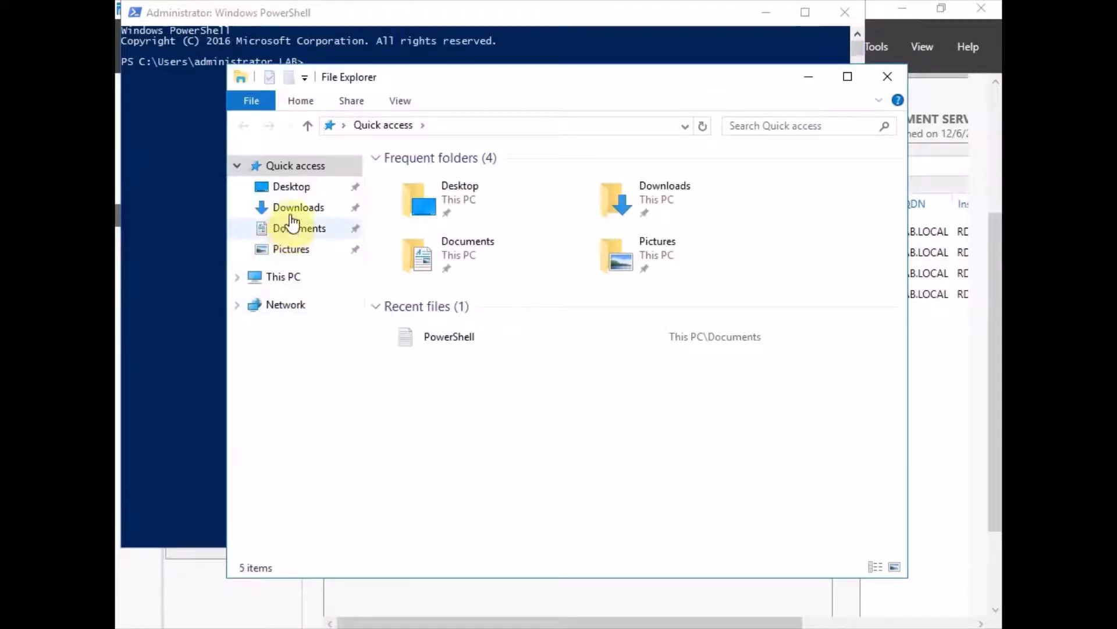
- Open the PowerShell notes from Documents, then copy and run the New-SelfSignedCertificate command for RDP01
{"action": "left_click", "coordinate": [295, 228]}
{"action": "double_click", "coordinate": [392, 176]}
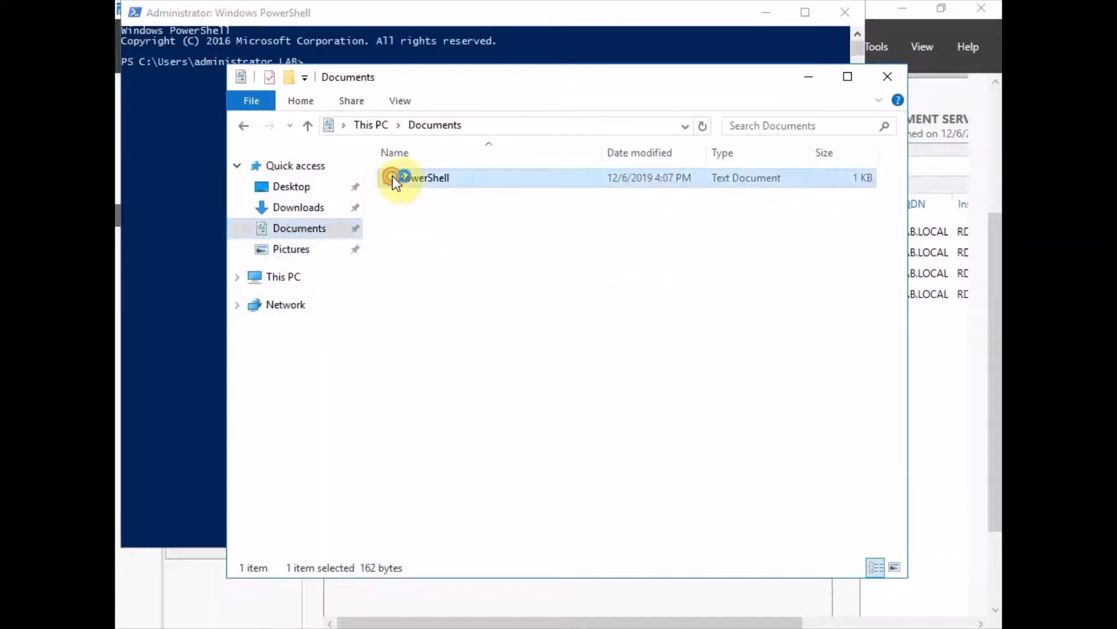
{"action": "left_click", "coordinate": [807, 76]}
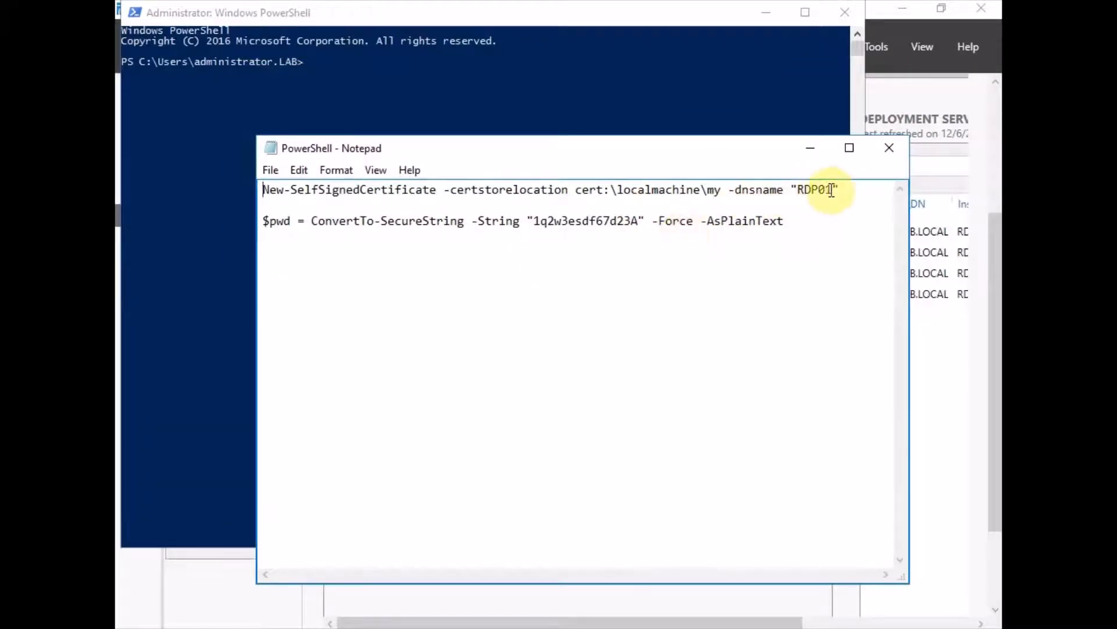
{"action": "left_click_drag", "start_coordinate": [833, 191], "coordinate": [266, 190]}
{"action": "right_click", "coordinate": [292, 192]}
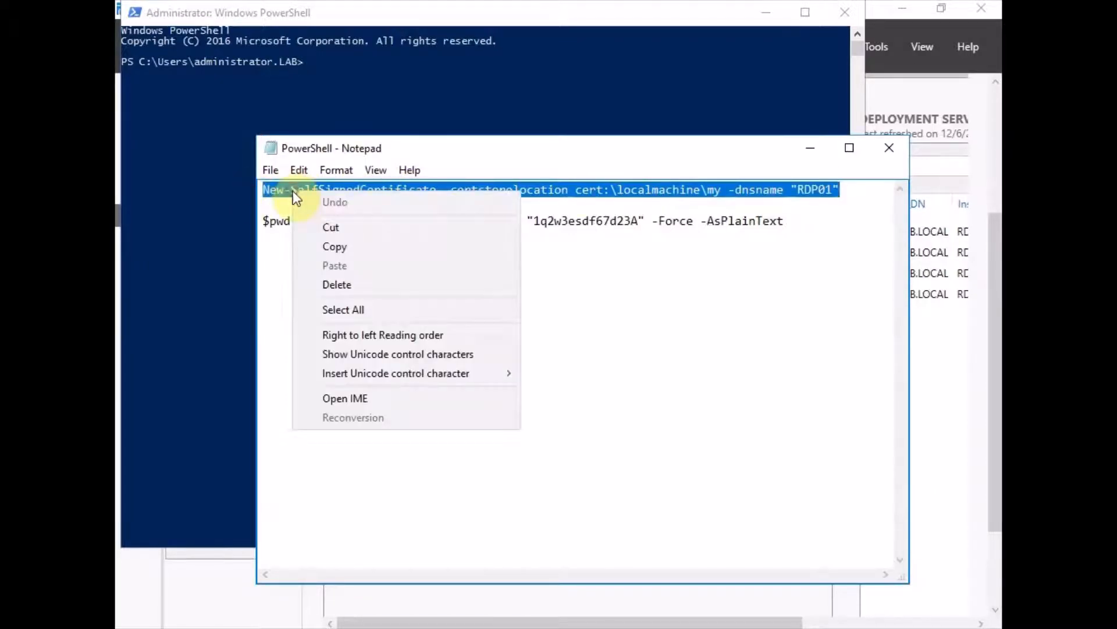
{"action": "left_click", "coordinate": [326, 246]}
{"action": "left_click", "coordinate": [385, 91]}
{"action": "right_click", "coordinate": [376, 76]}
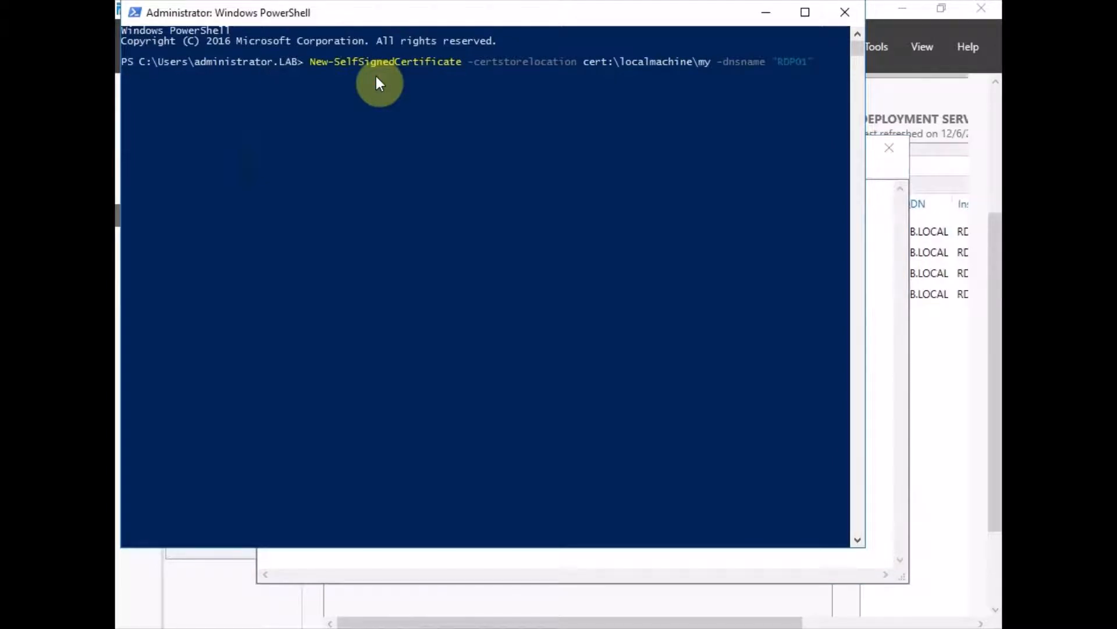
{"action": "key", "text": "Return"}
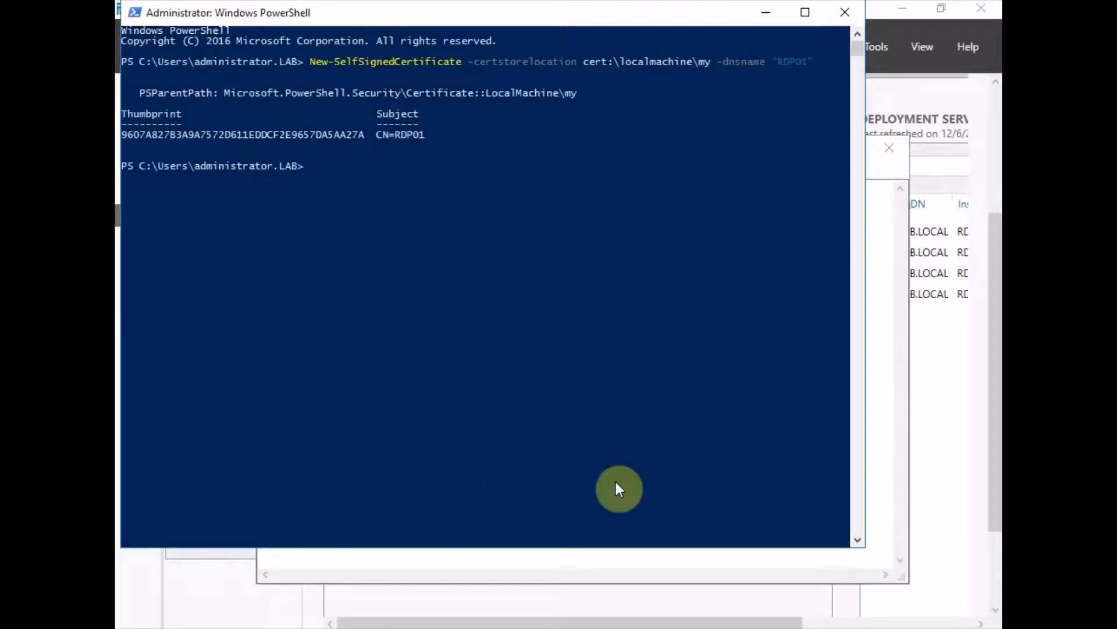
- Replace the password in the $pwd line with a new one, then run that line in PowerShell
{"action": "left_click", "coordinate": [899, 436]}
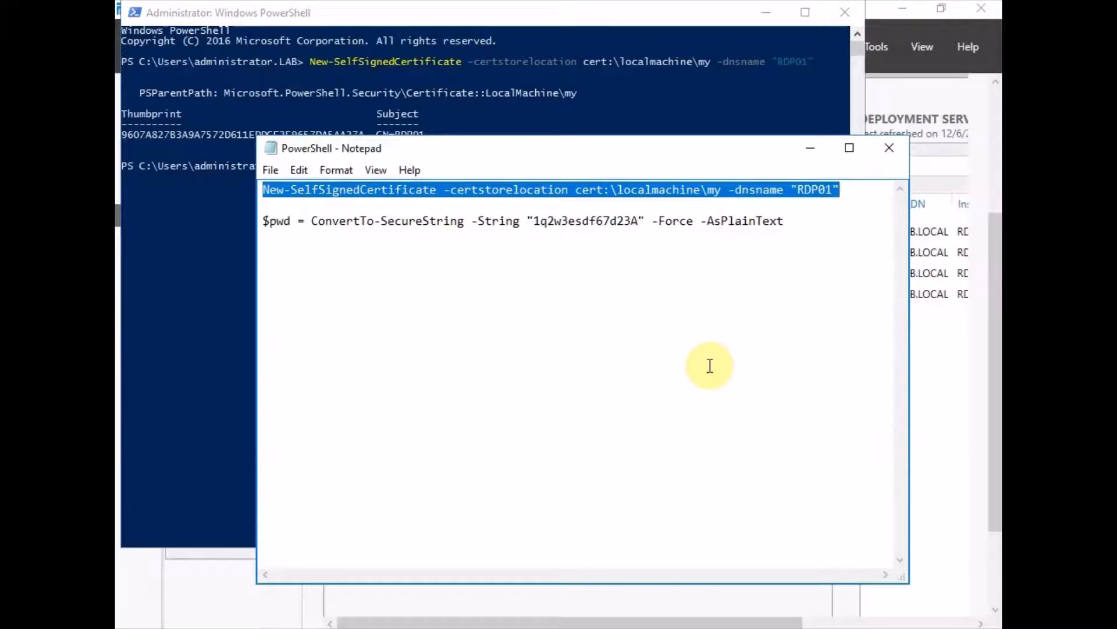
{"action": "left_click_drag", "start_coordinate": [639, 221], "coordinate": [532, 222]}
{"action": "key", "text": "BackSpace"}
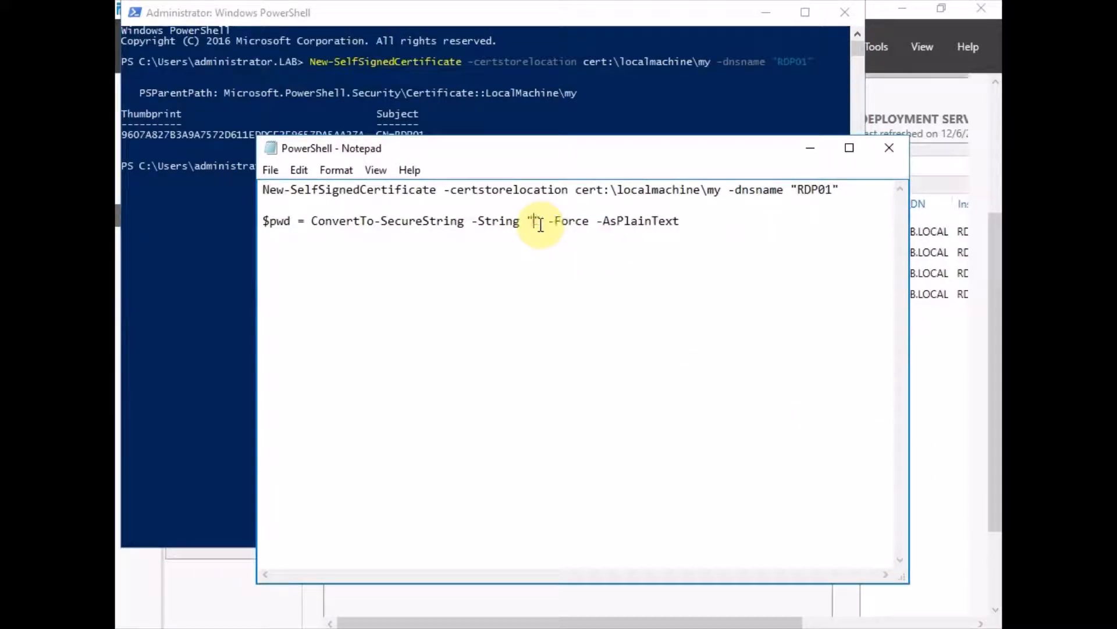
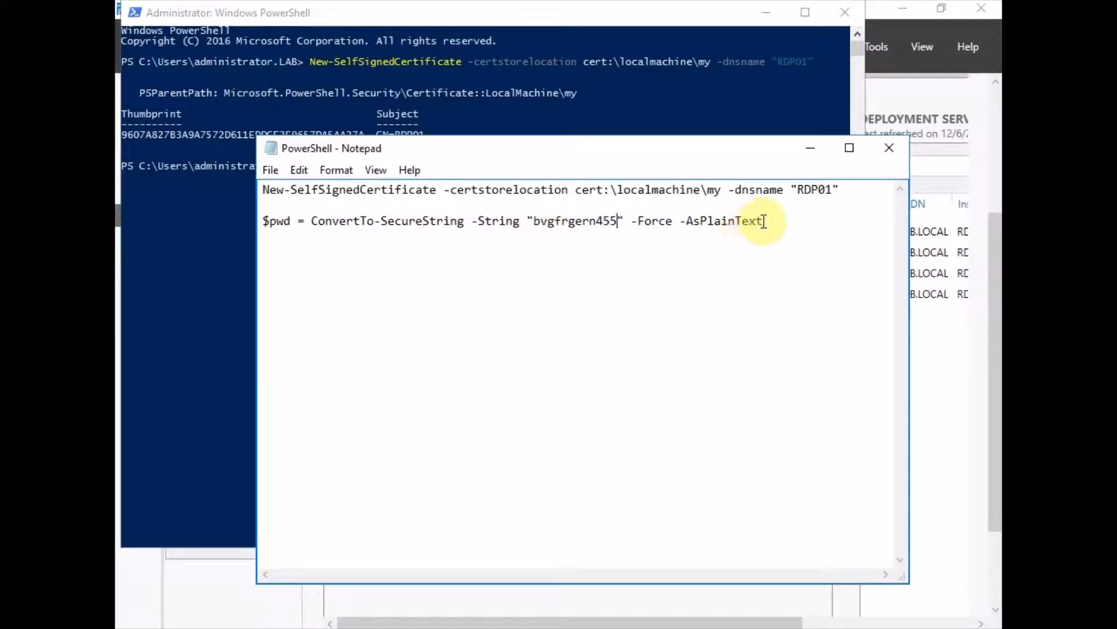
{"action": "left_click_drag", "start_coordinate": [765, 222], "coordinate": [261, 223]}
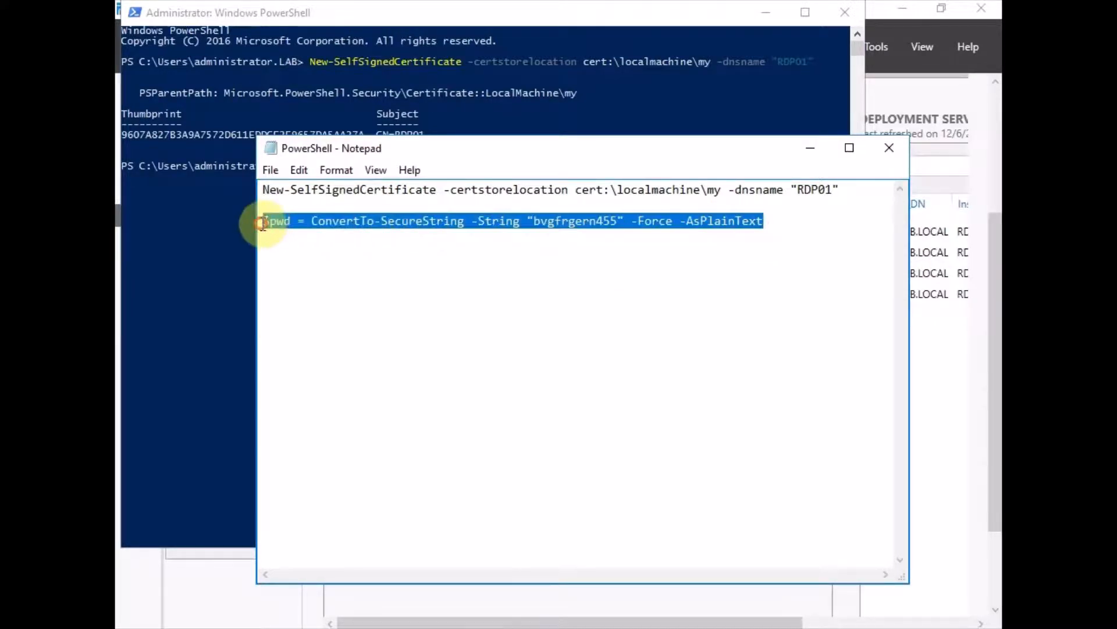
{"action": "right_click", "coordinate": [280, 223]}
{"action": "left_click", "coordinate": [316, 279]}
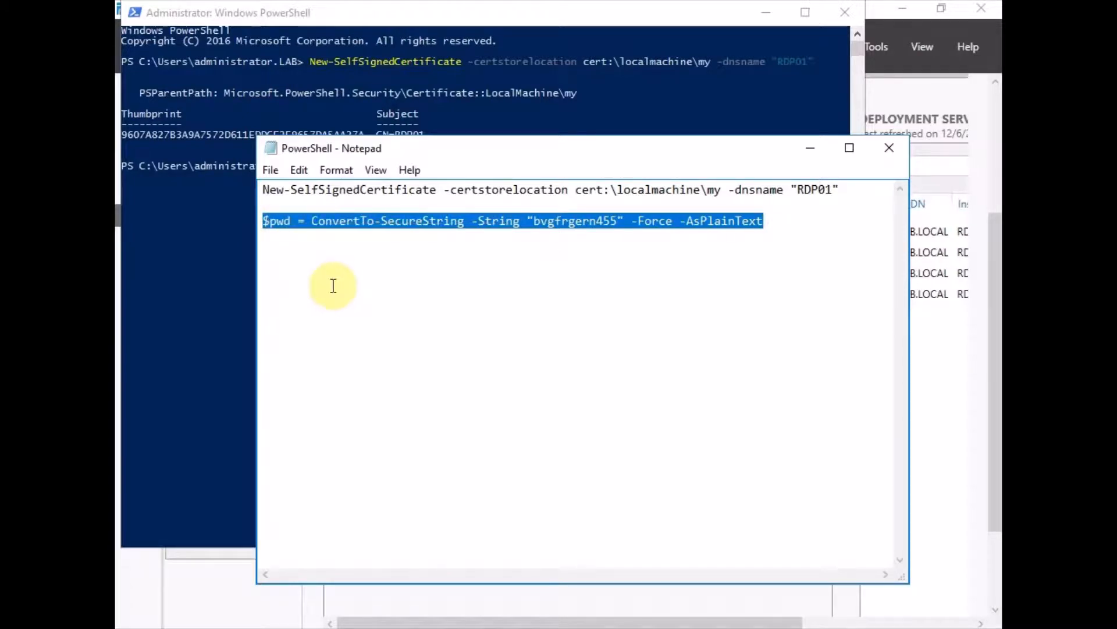
{"action": "left_click", "coordinate": [206, 240]}
{"action": "right_click", "coordinate": [290, 235]}
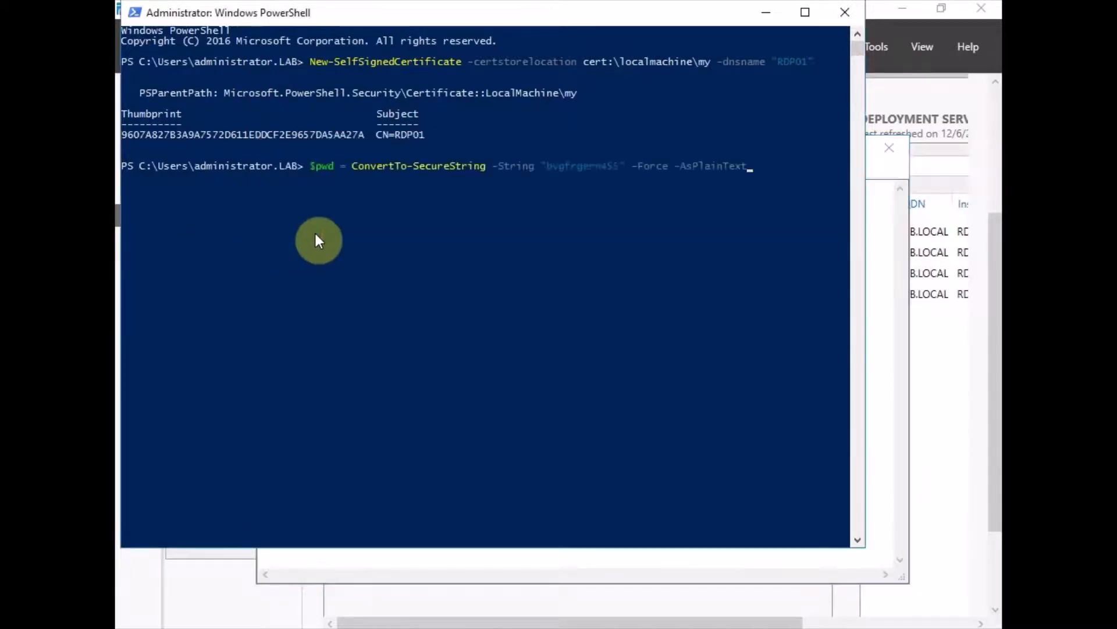
{"action": "key", "text": "Return"}
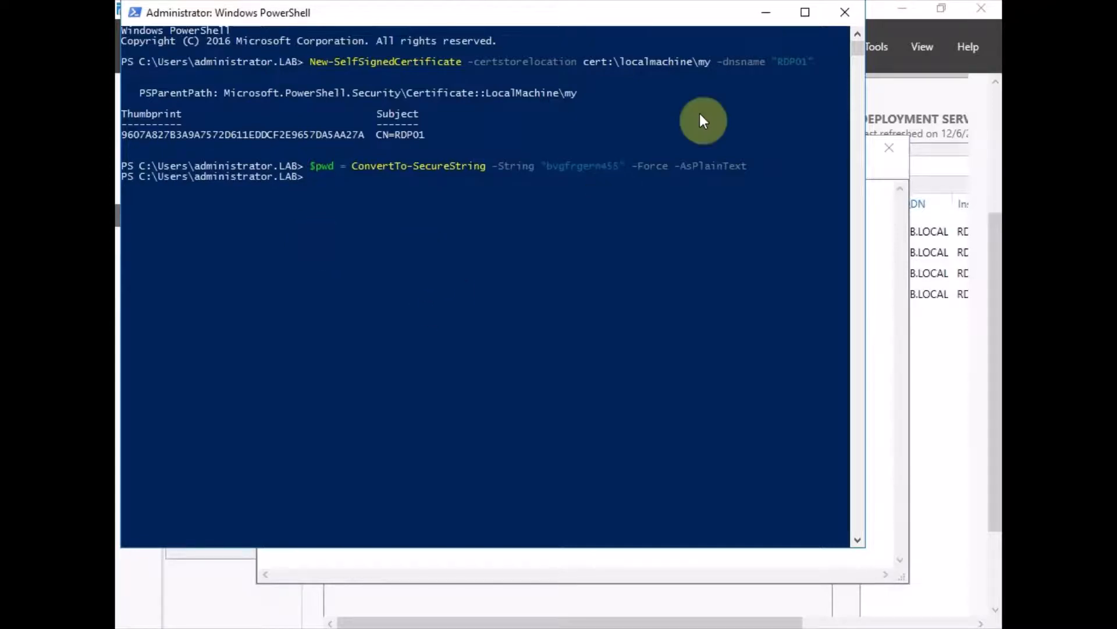
{"action": "left_click", "coordinate": [848, 11]}
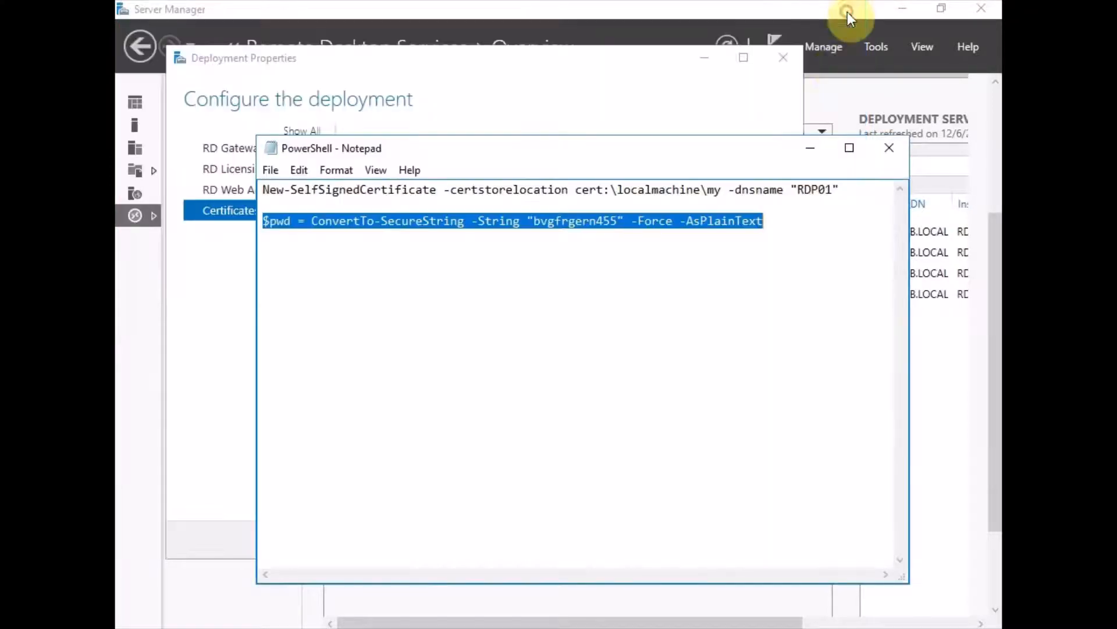
- Close the command notes and cancel Deployment Properties without changes
{"action": "left_click", "coordinate": [834, 190]}
{"action": "left_click_drag", "start_coordinate": [833, 189], "coordinate": [800, 189]}
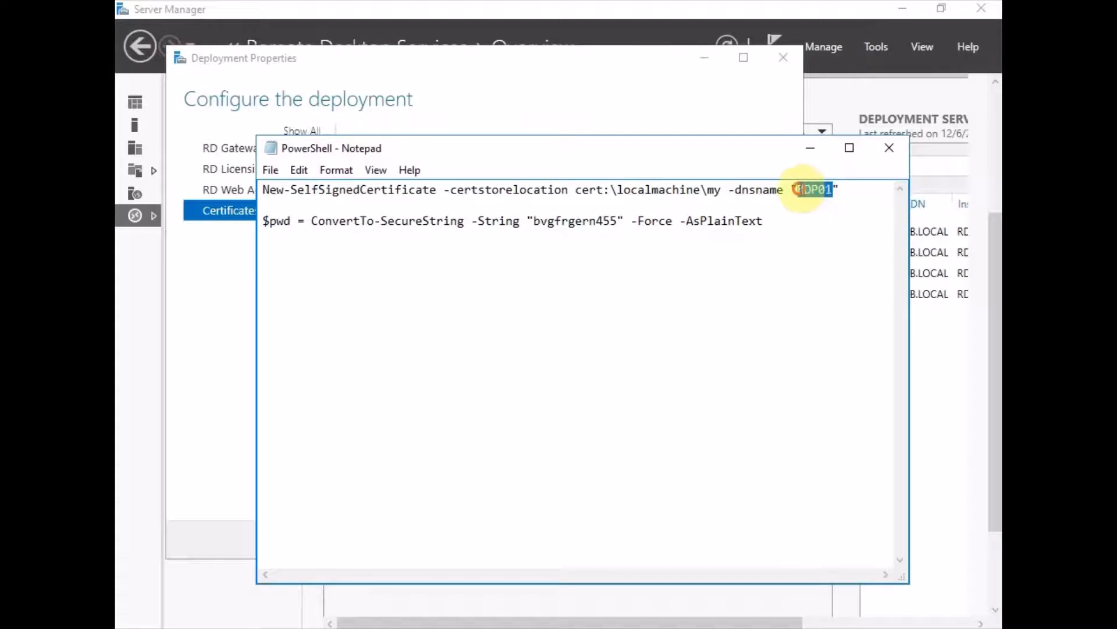
{"action": "left_click", "coordinate": [893, 152]}
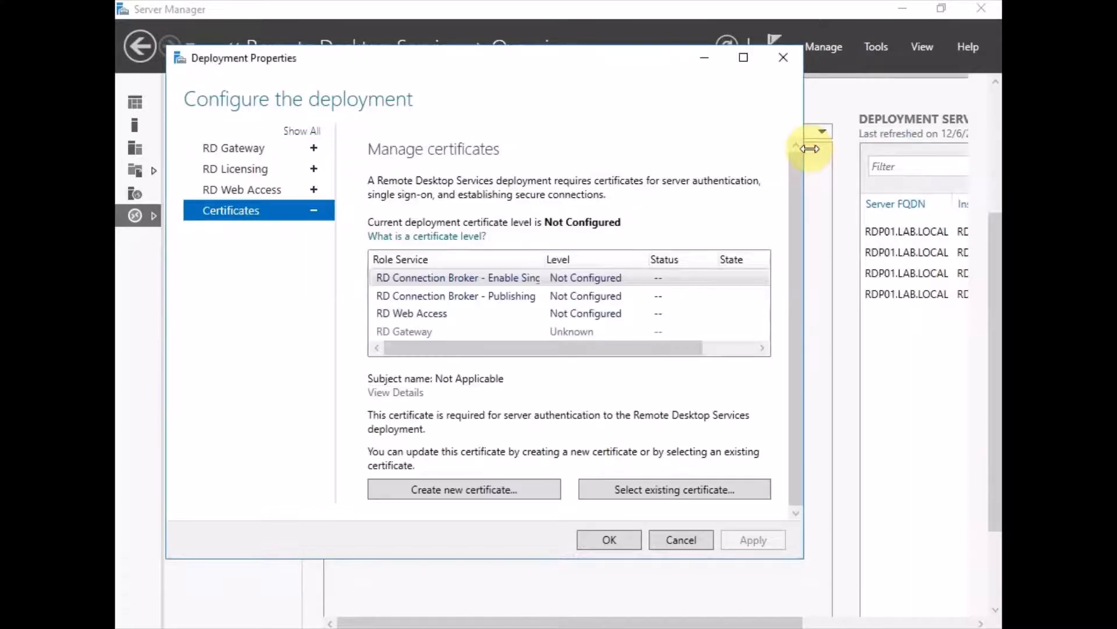
{"action": "left_click", "coordinate": [694, 539]}
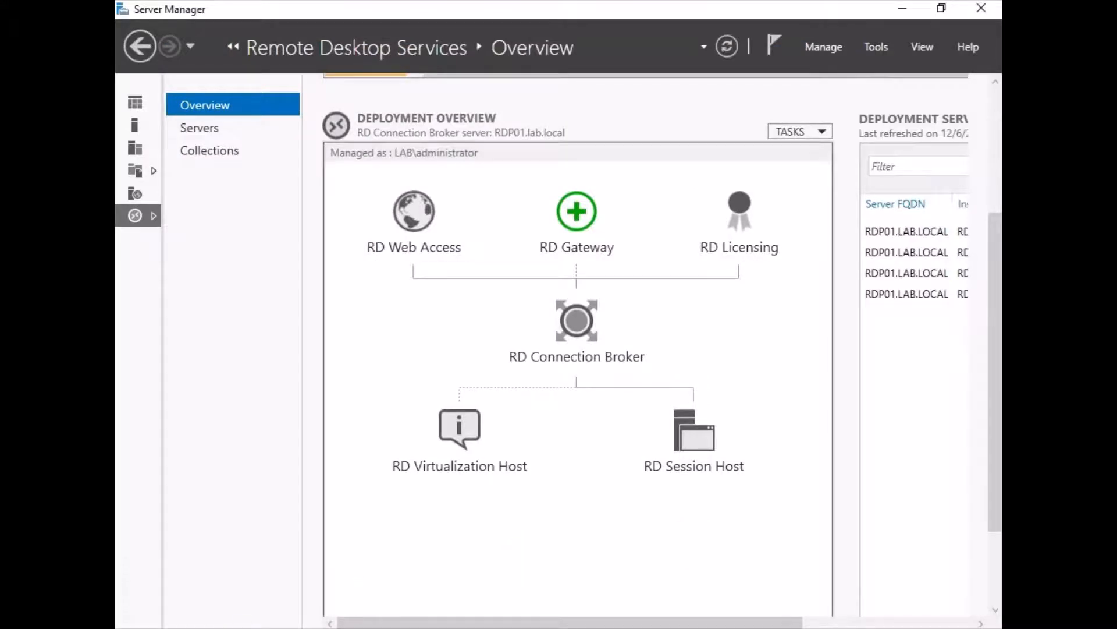
- Launch mmc from the Run box via the Win+X menu
{"action": "key", "text": "super+x"}
{"action": "left_click", "coordinate": [180, 573]}
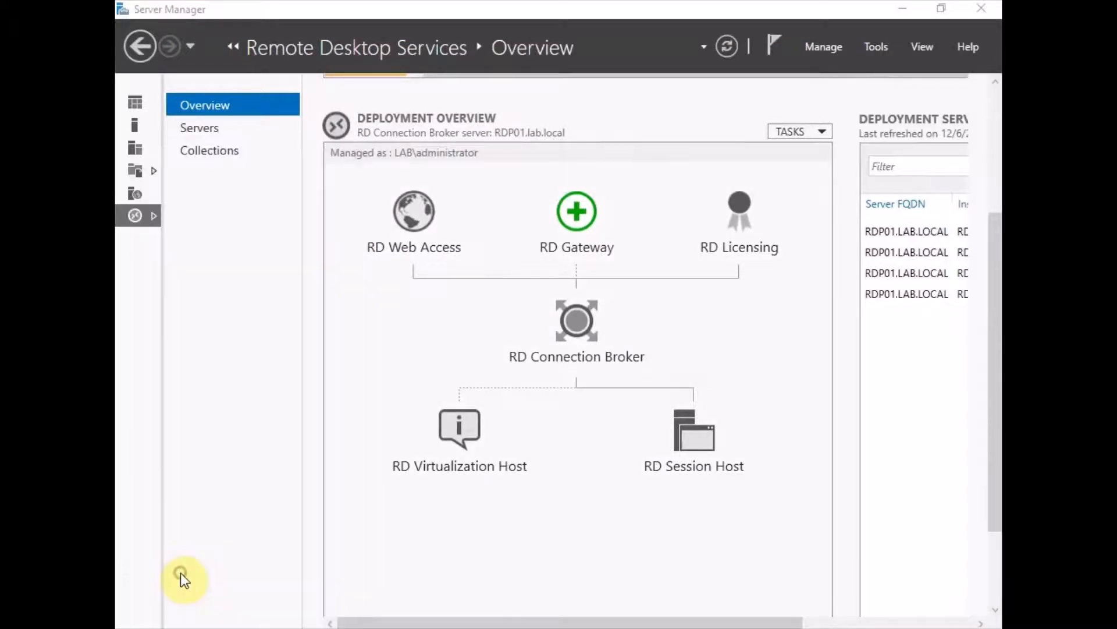
{"action": "type", "text": "mmc"}
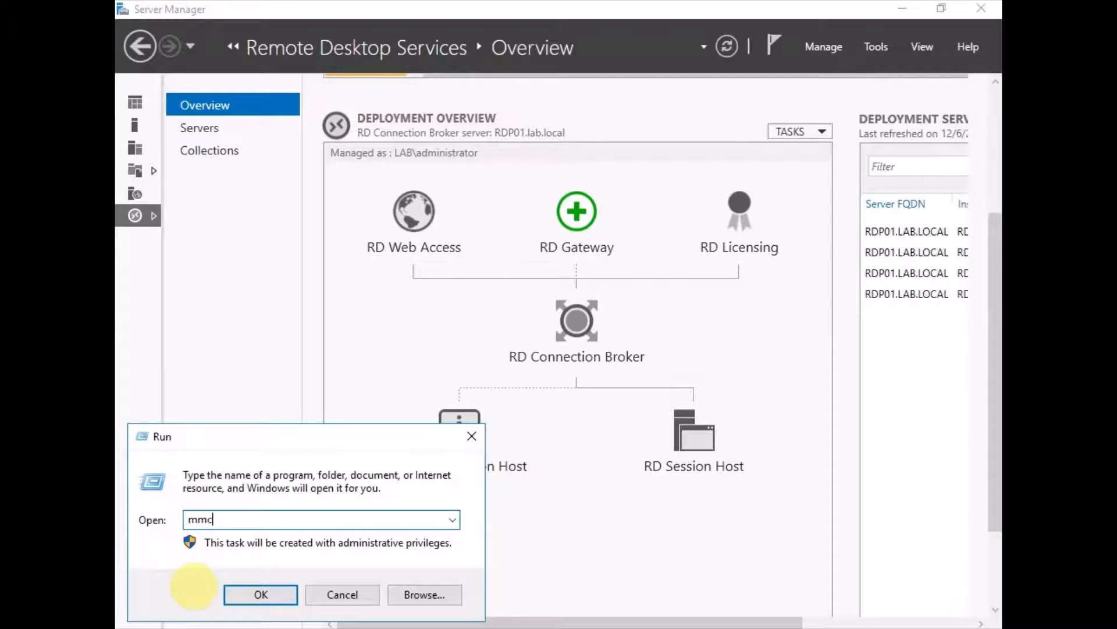
{"action": "key", "text": "Return"}
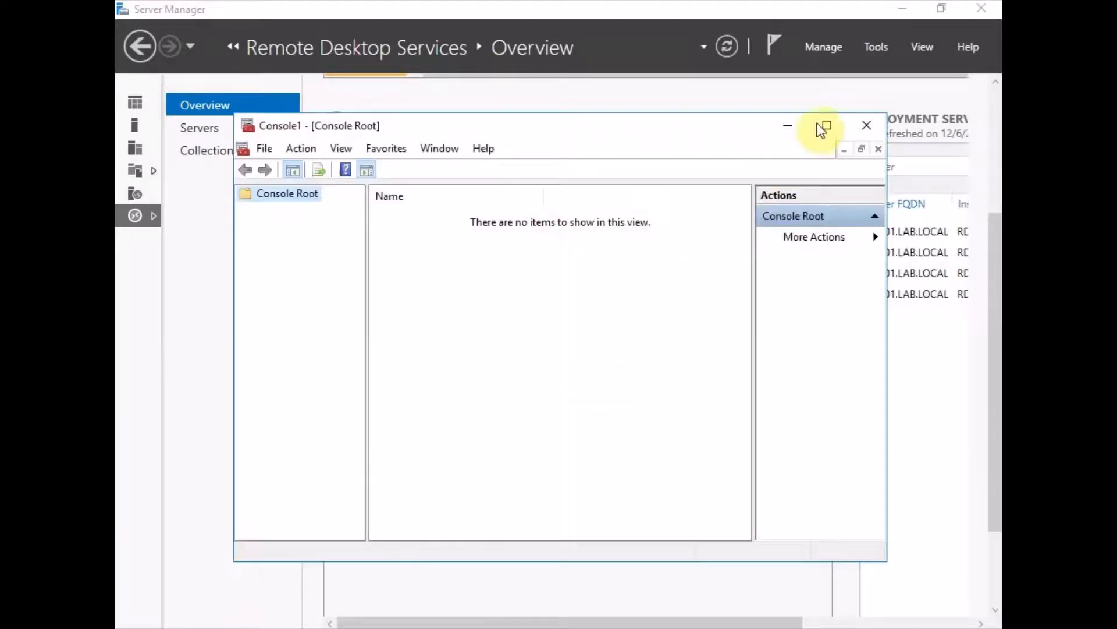
- Maximize the console and add the Certificates snap-in for the local computer account
{"action": "left_click", "coordinate": [825, 124]}
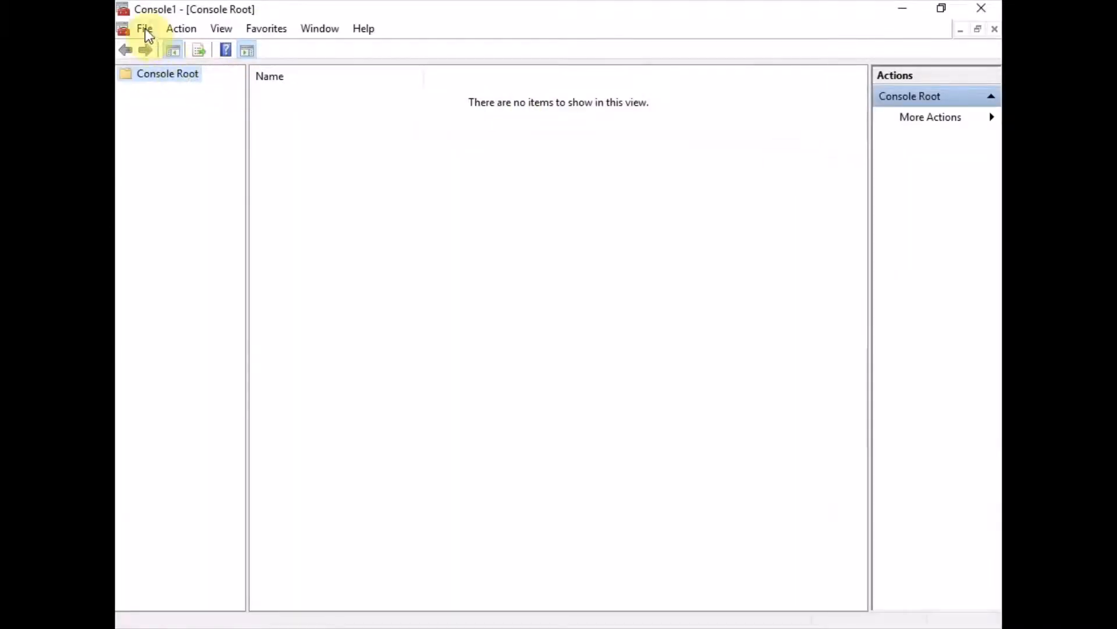
{"action": "left_click", "coordinate": [144, 27]}
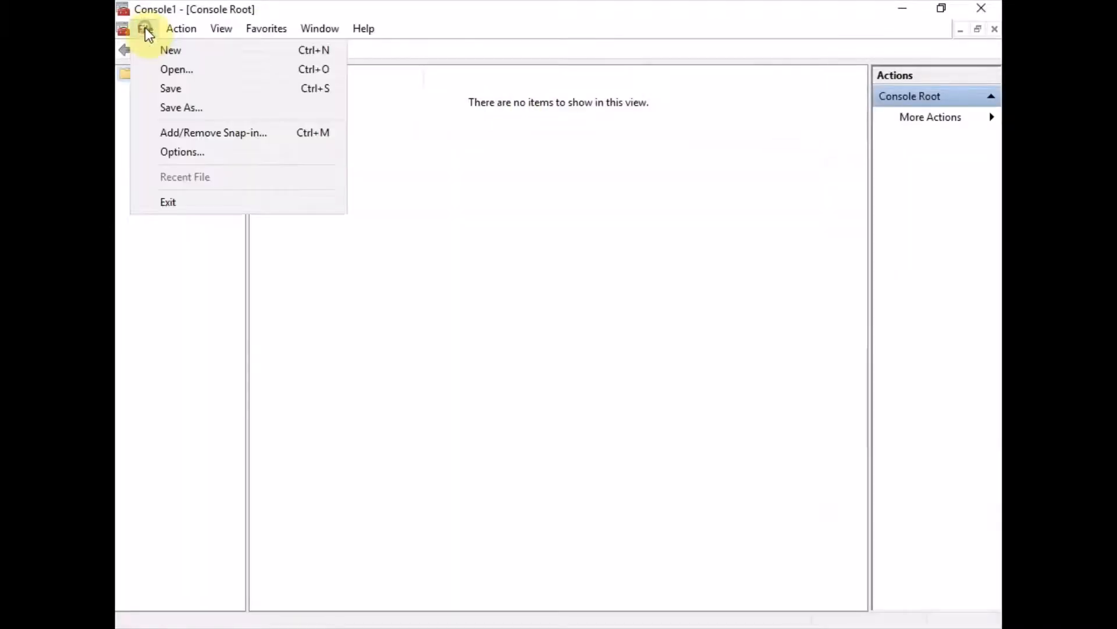
{"action": "left_click", "coordinate": [211, 137]}
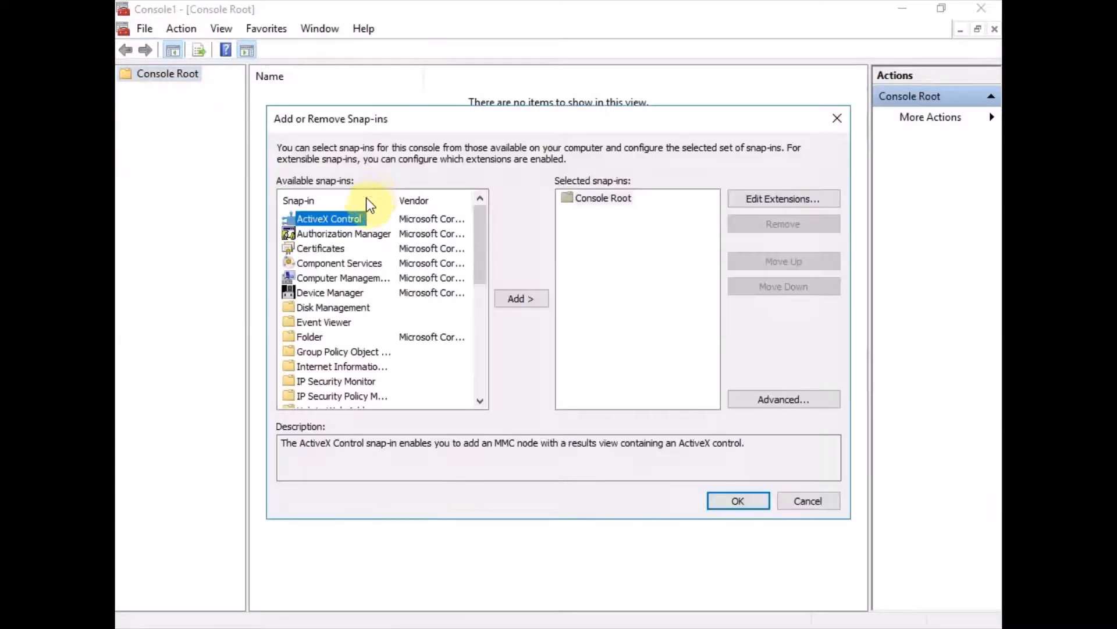
{"action": "left_click", "coordinate": [316, 248]}
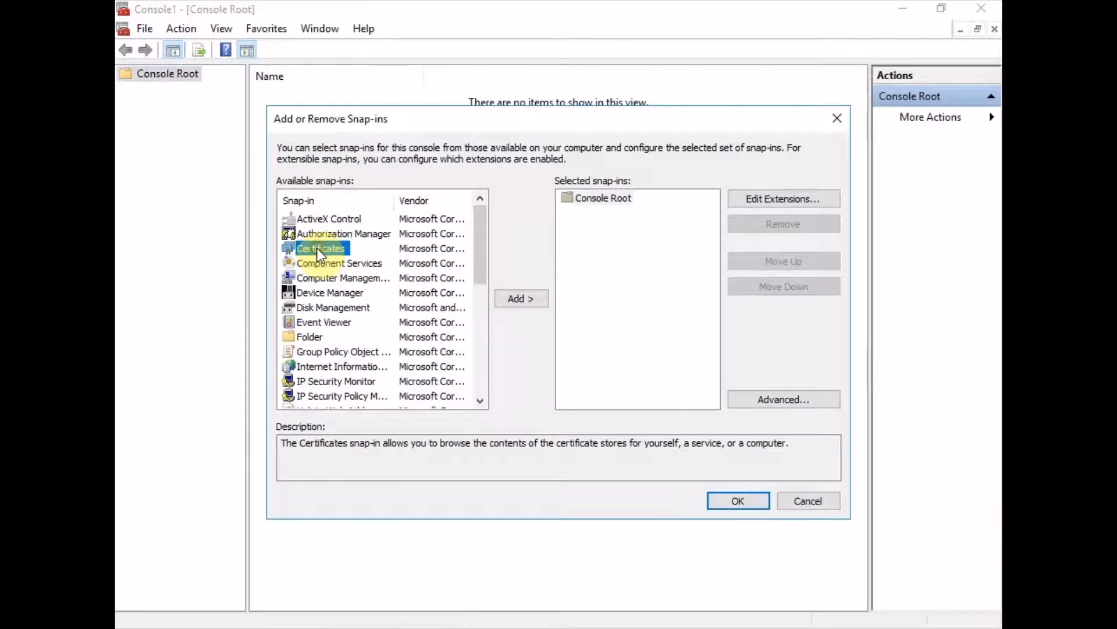
{"action": "left_click", "coordinate": [543, 299]}
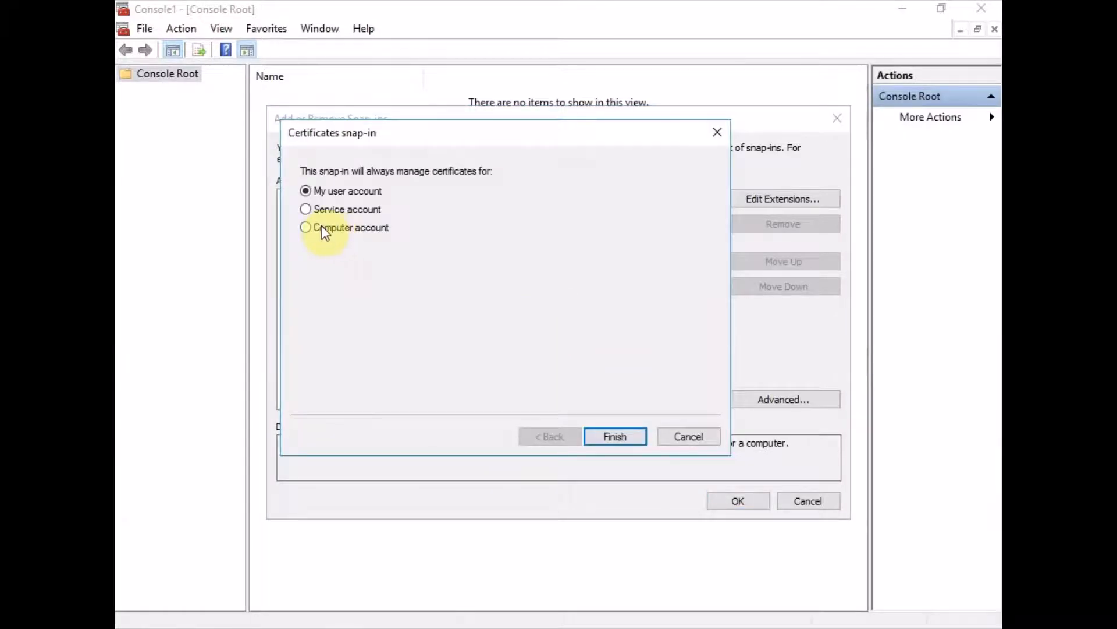
{"action": "left_click", "coordinate": [323, 230]}
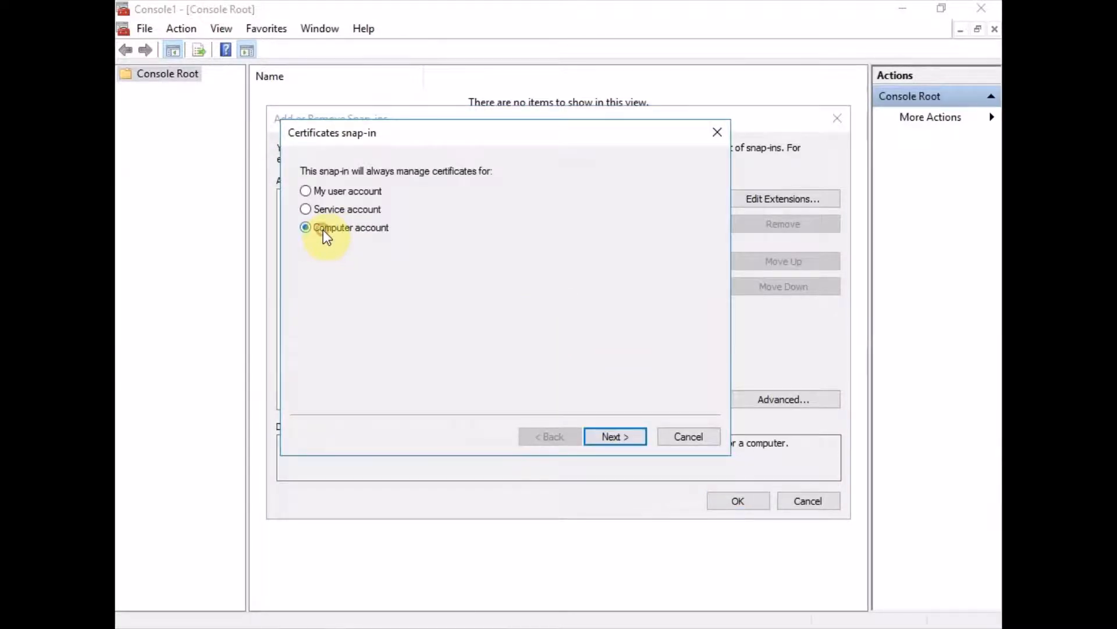
{"action": "left_click", "coordinate": [630, 442]}
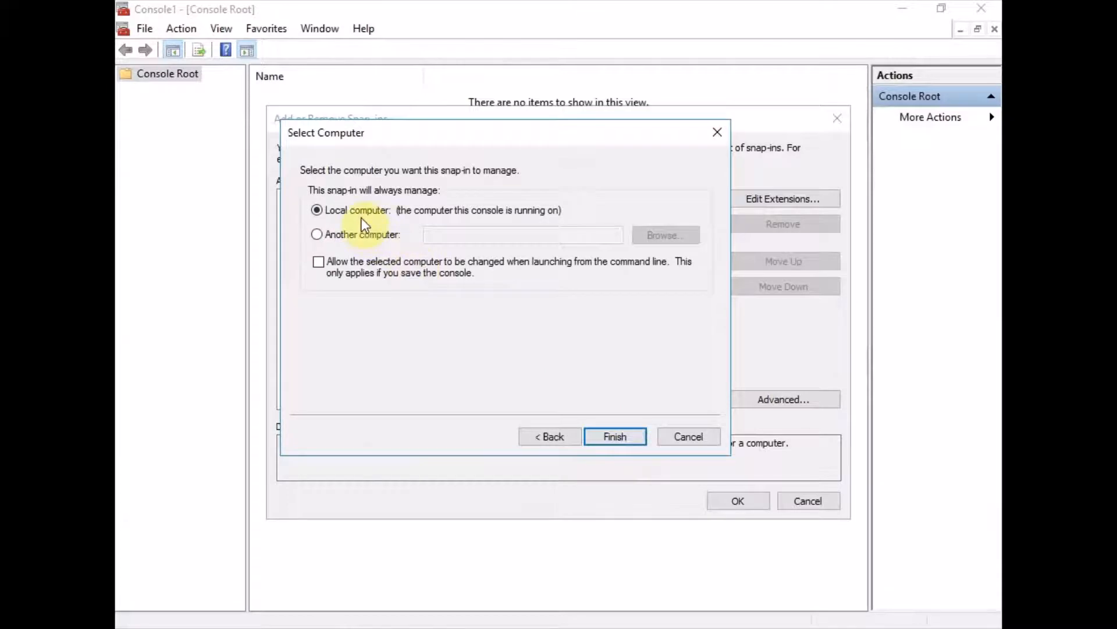
{"action": "left_click", "coordinate": [637, 438]}
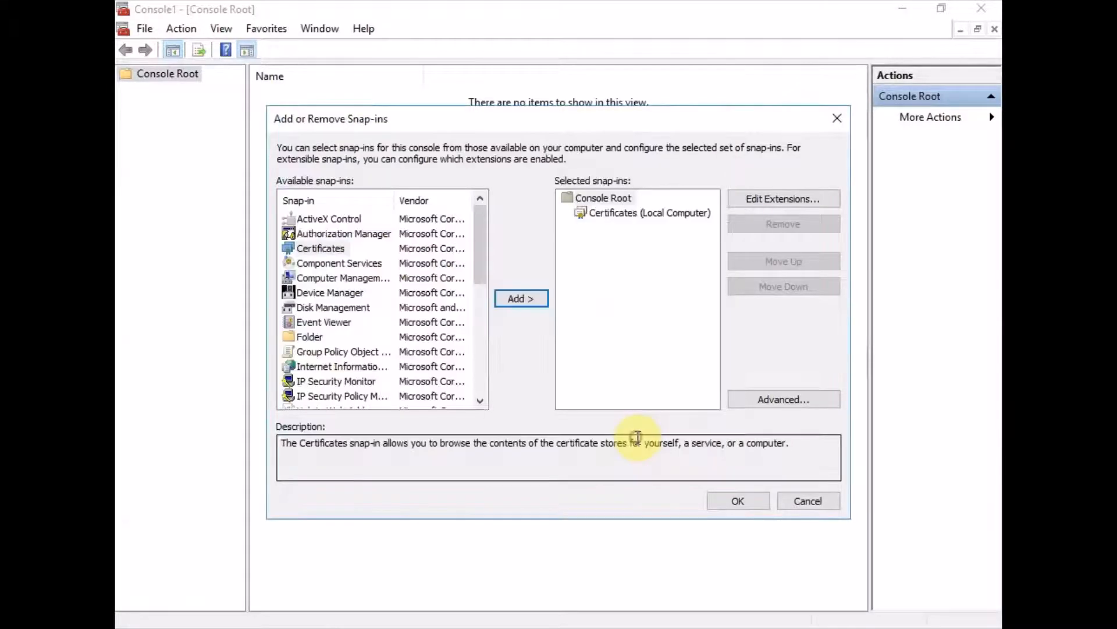
{"action": "left_click", "coordinate": [738, 502]}
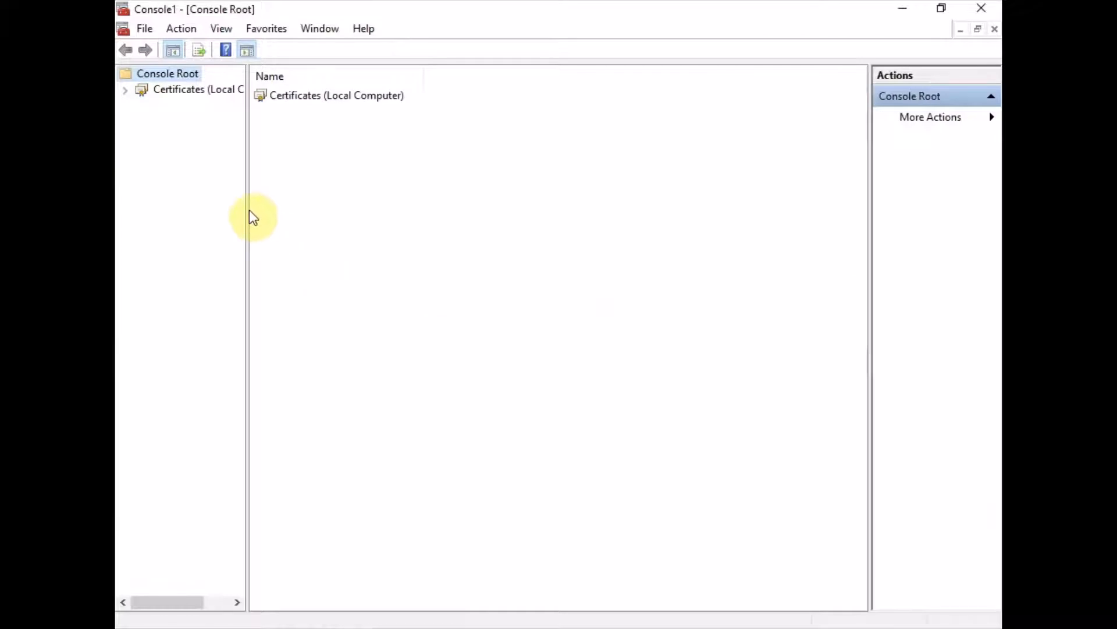
{"action": "left_click_drag", "start_coordinate": [246, 211], "coordinate": [297, 210]}
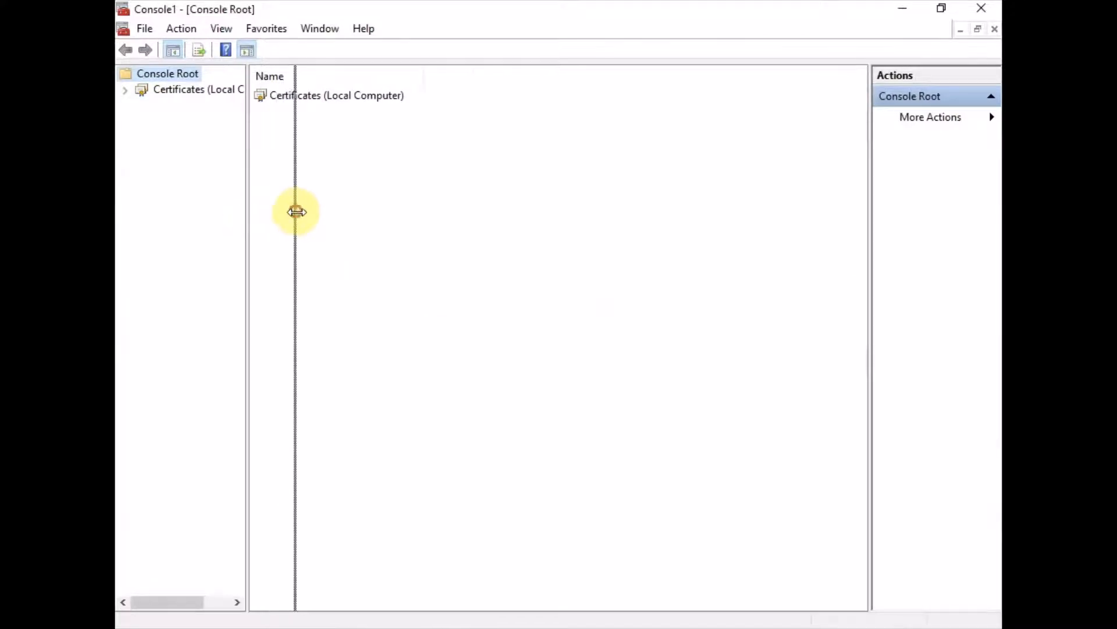
- Find the RDP01 certificate under Personal > Certificates and start its export
{"action": "left_click", "coordinate": [125, 90]}
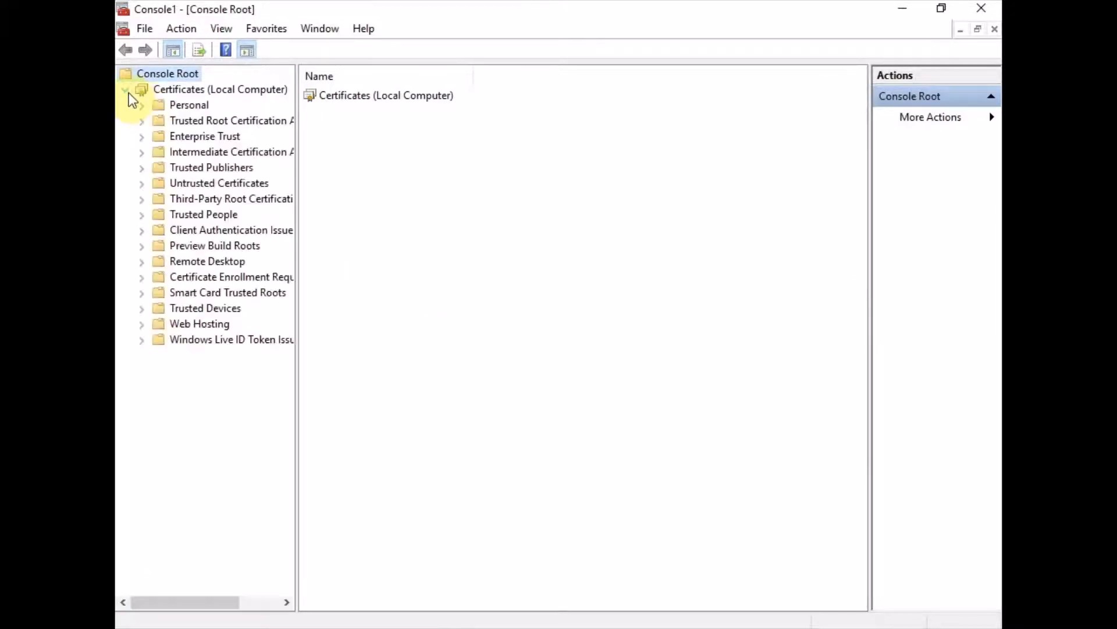
{"action": "left_click", "coordinate": [141, 105]}
{"action": "left_click", "coordinate": [163, 104]}
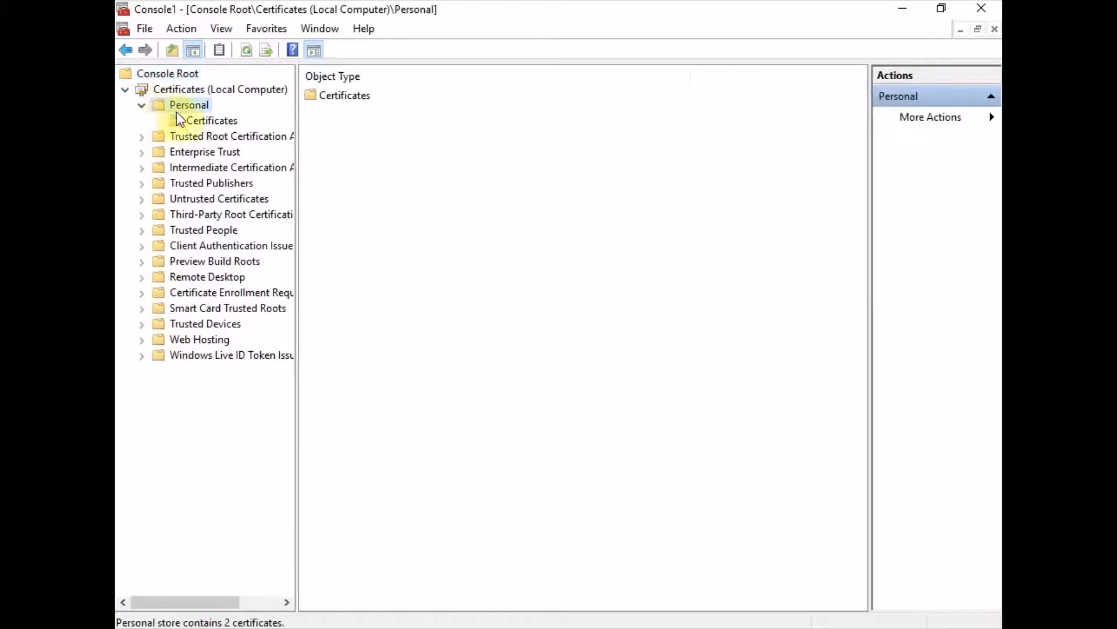
{"action": "left_click", "coordinate": [179, 123]}
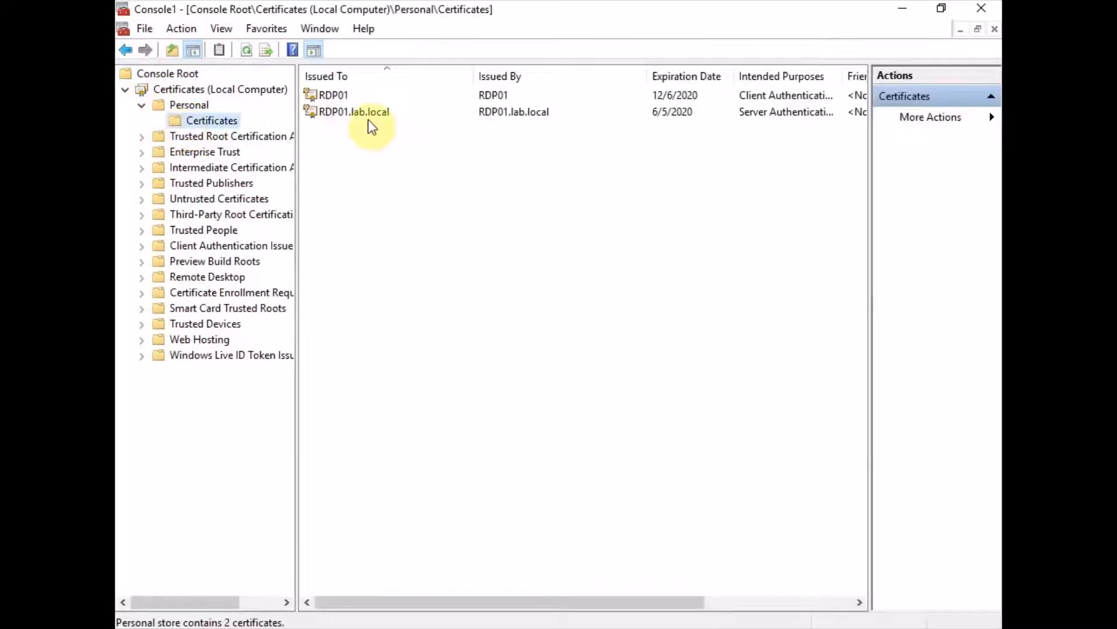
{"action": "left_click", "coordinate": [317, 96]}
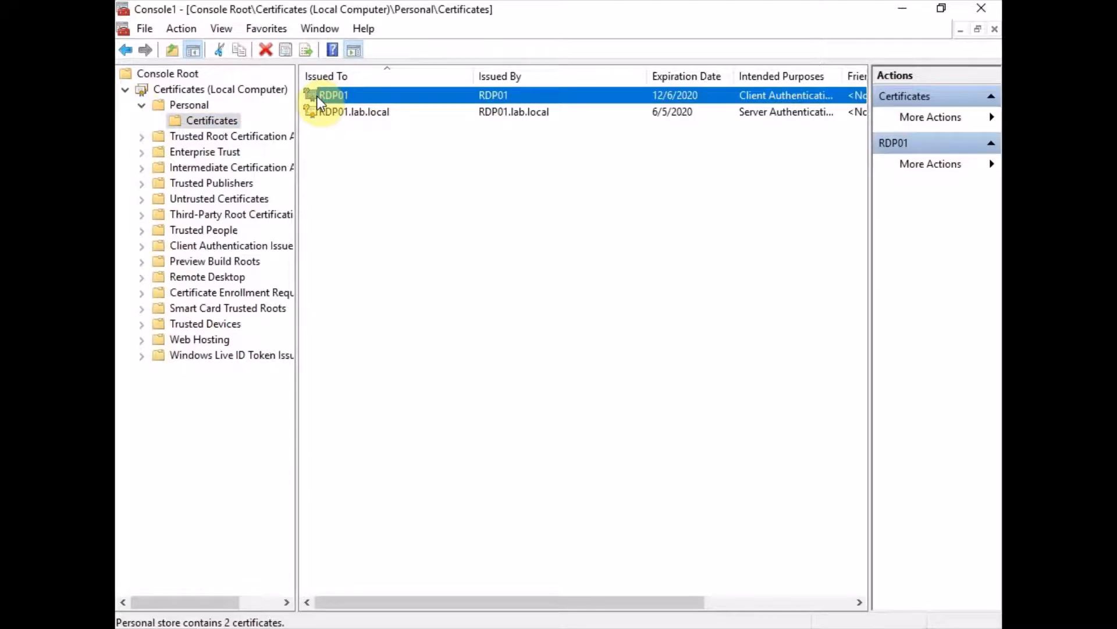
{"action": "right_click", "coordinate": [317, 96]}
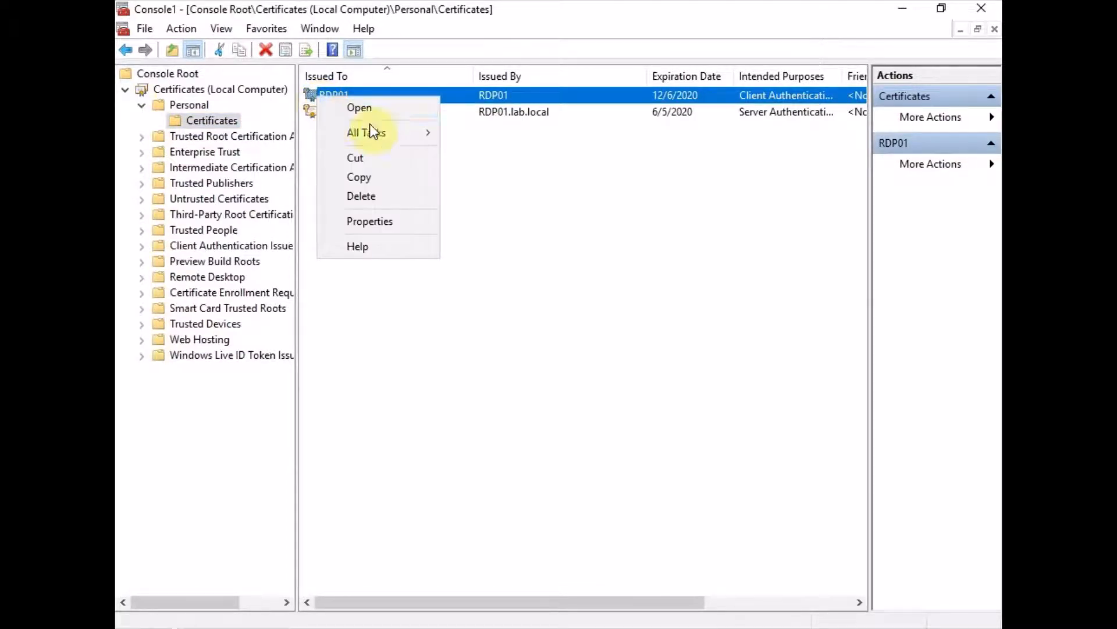
{"action": "mouse_move", "coordinate": [401, 131]}
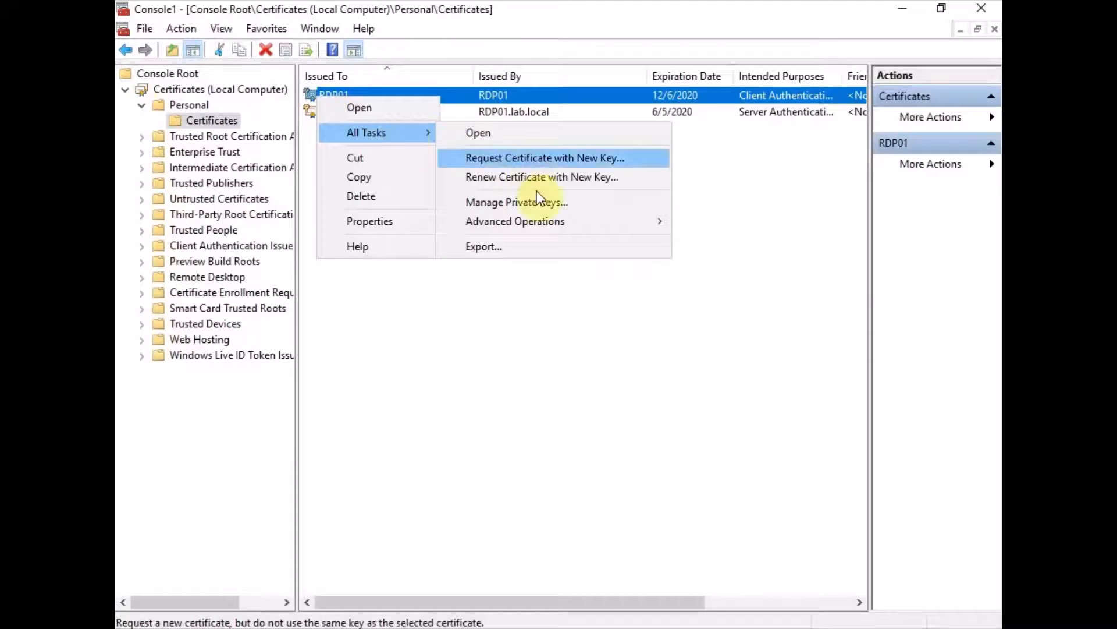
{"action": "left_click", "coordinate": [527, 246]}
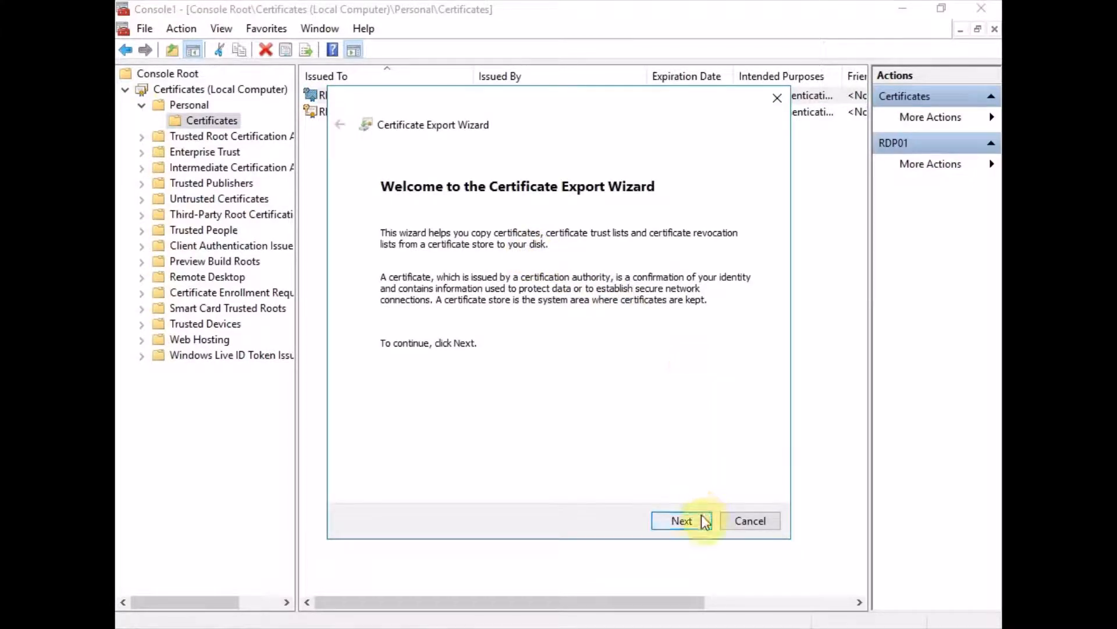
- Choose to export the private key in PFX format, protected by a password
{"action": "left_click", "coordinate": [681, 520]}
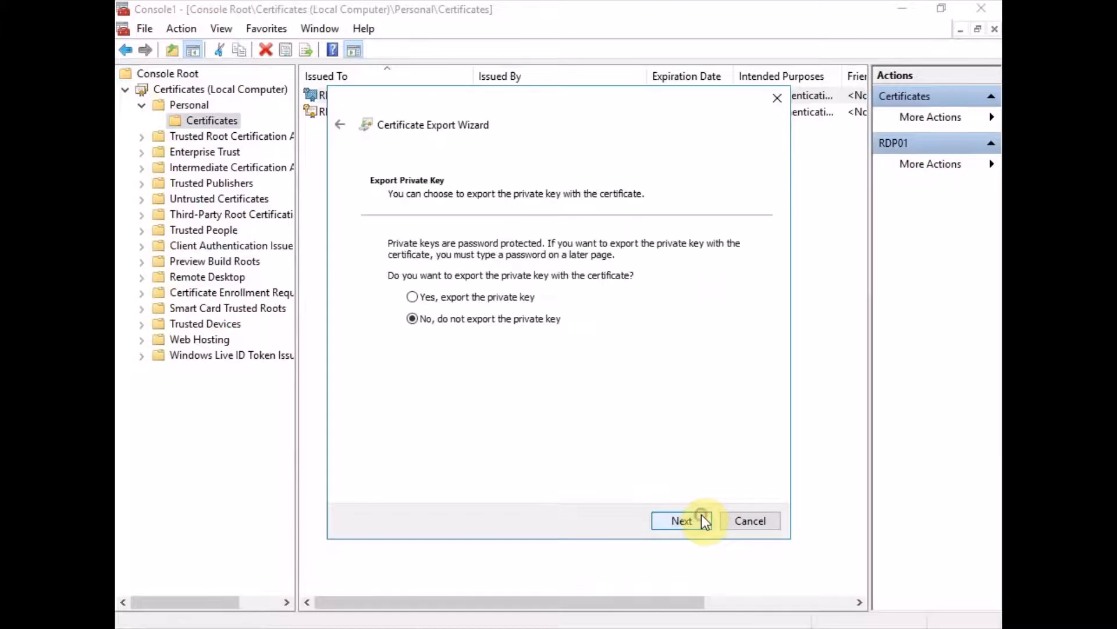
{"action": "left_click", "coordinate": [412, 297]}
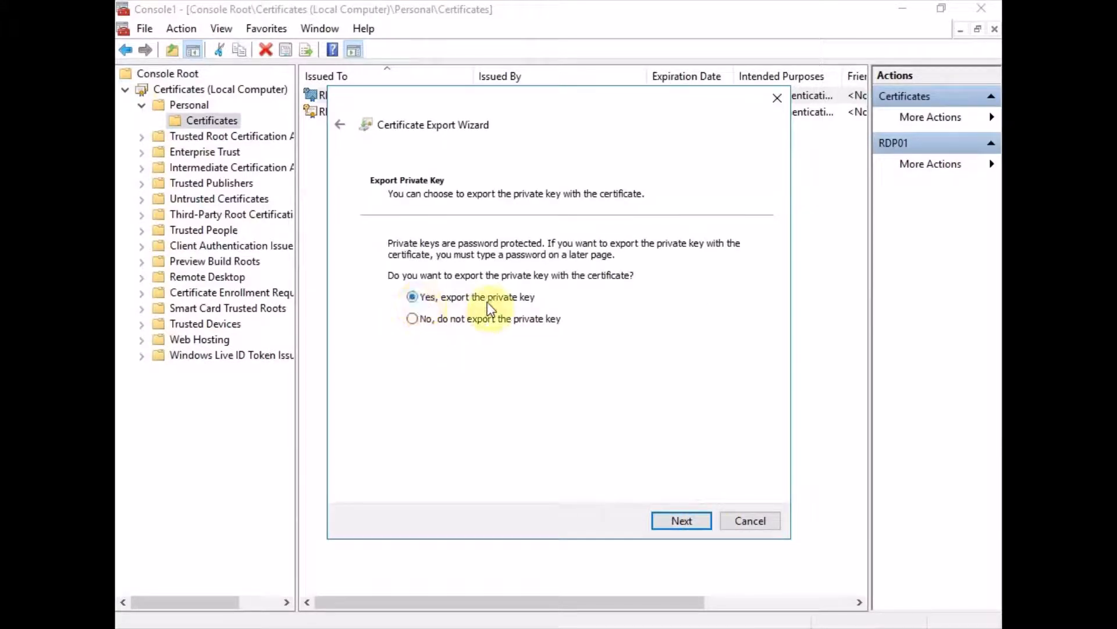
{"action": "left_click", "coordinate": [697, 521]}
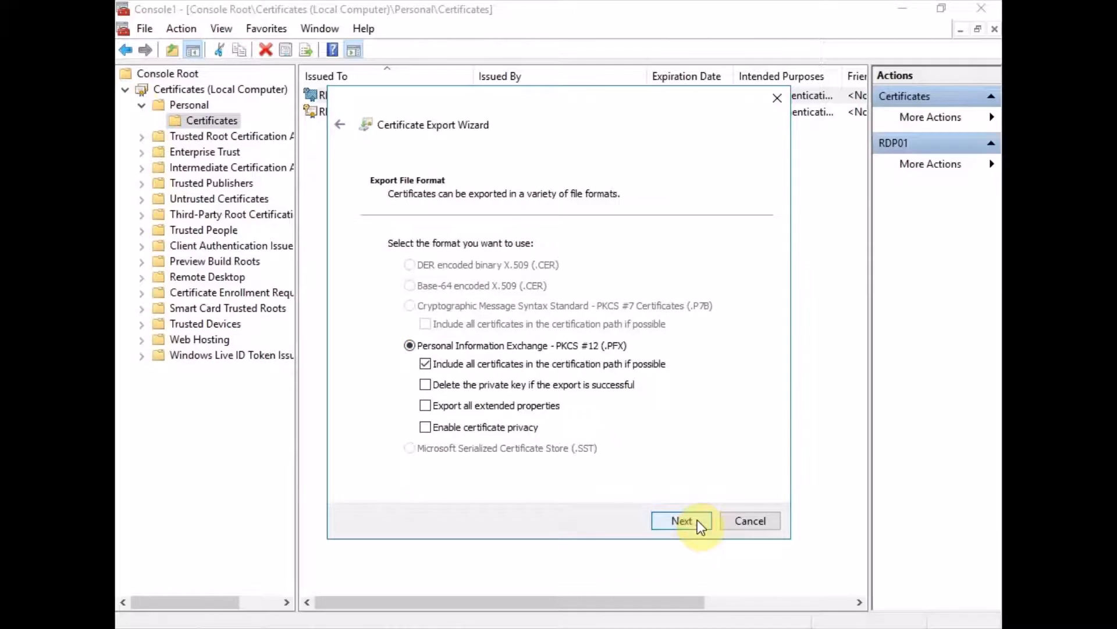
{"action": "left_click", "coordinate": [697, 519]}
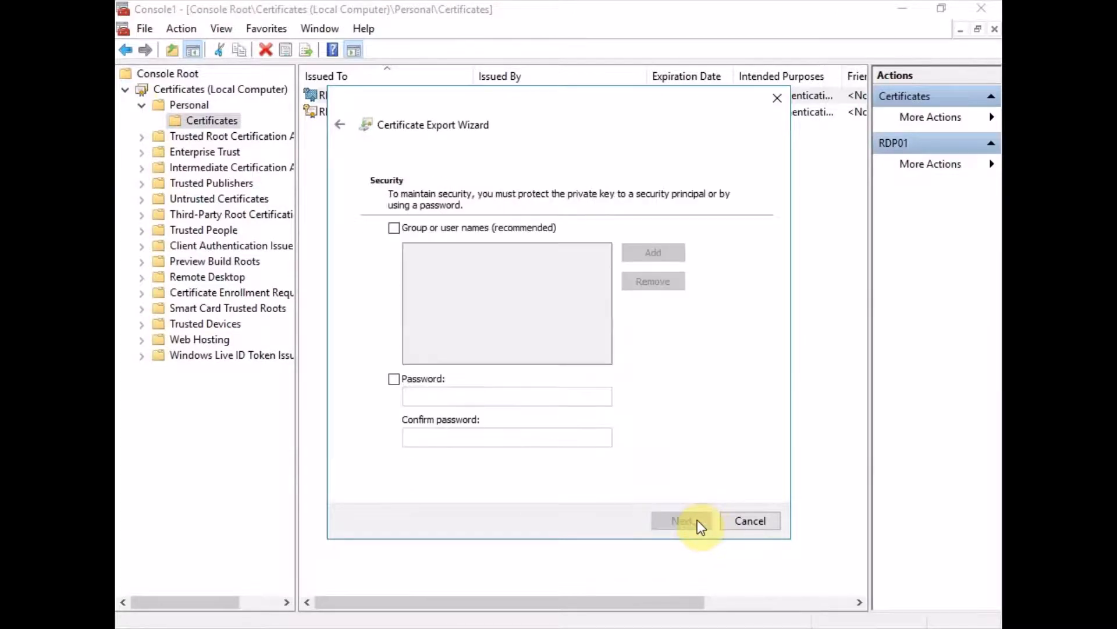
{"action": "left_click", "coordinate": [400, 381]}
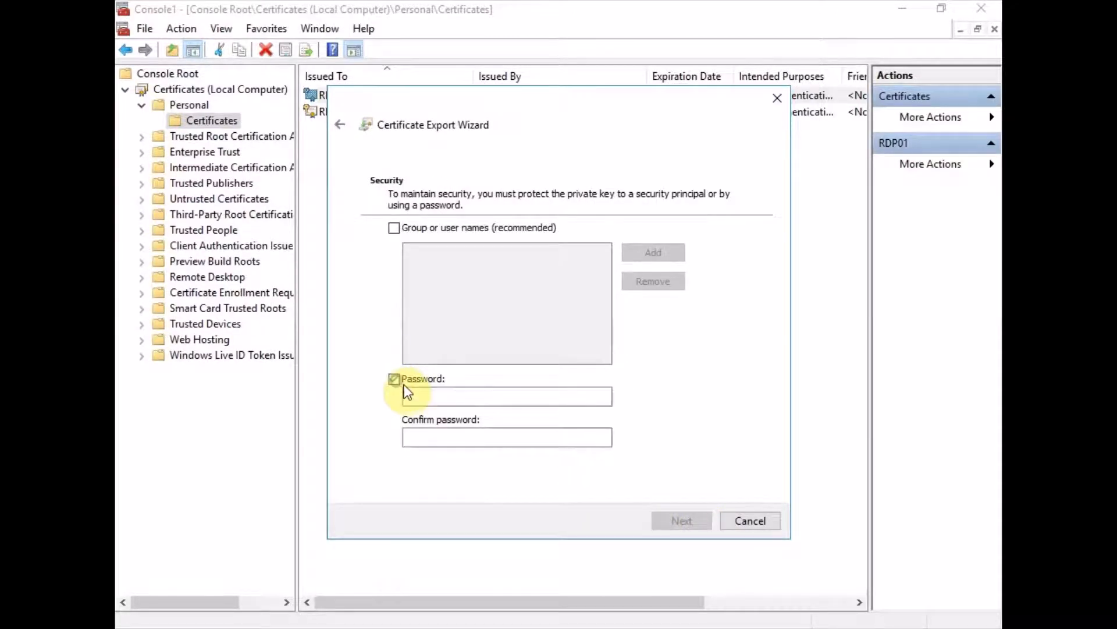
- Undo the password edits in the PowerShell notes and close them without saving
{"action": "left_click", "coordinate": [402, 627]}
{"action": "left_click", "coordinate": [560, 399]}
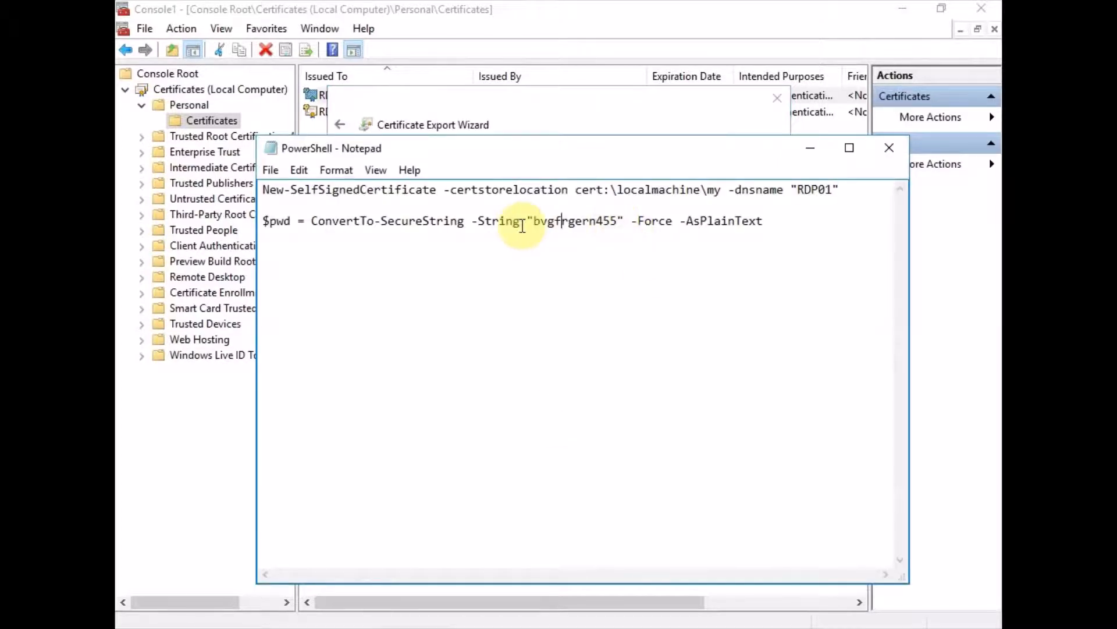
{"action": "left_click", "coordinate": [299, 170]}
{"action": "left_click", "coordinate": [309, 189]}
{"action": "left_click", "coordinate": [299, 170]}
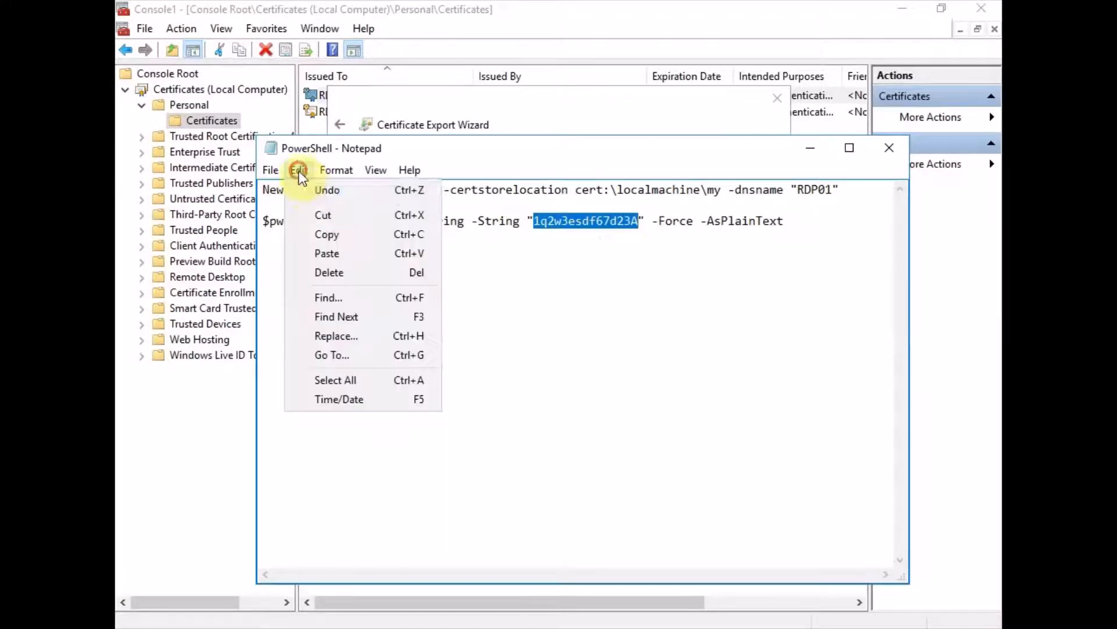
{"action": "left_click", "coordinate": [312, 191]}
{"action": "left_click", "coordinate": [298, 170]}
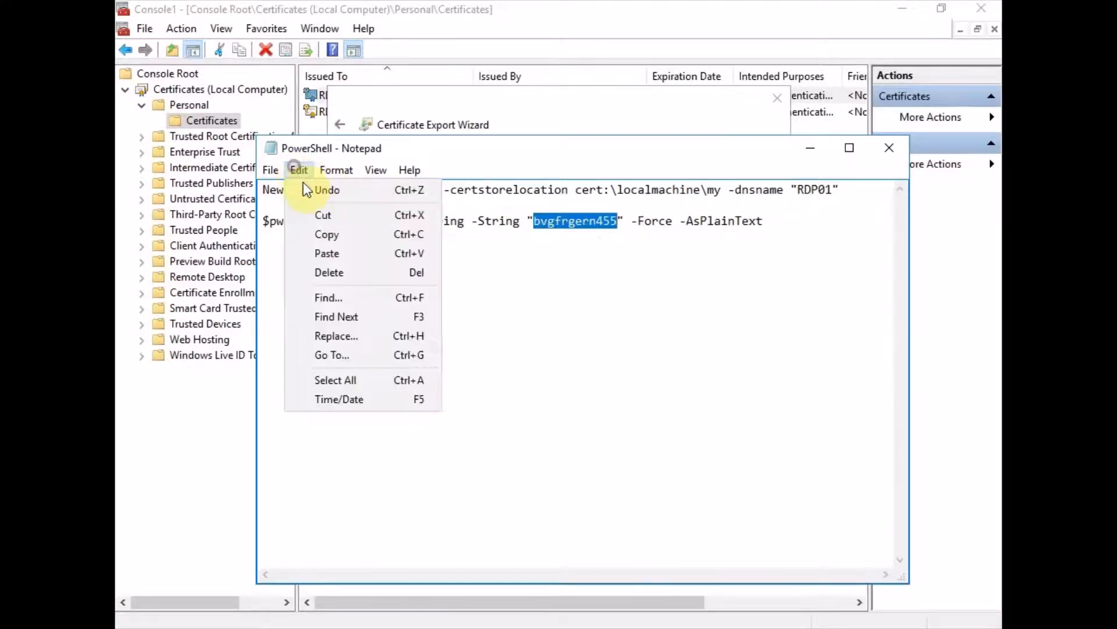
{"action": "left_click", "coordinate": [324, 191]}
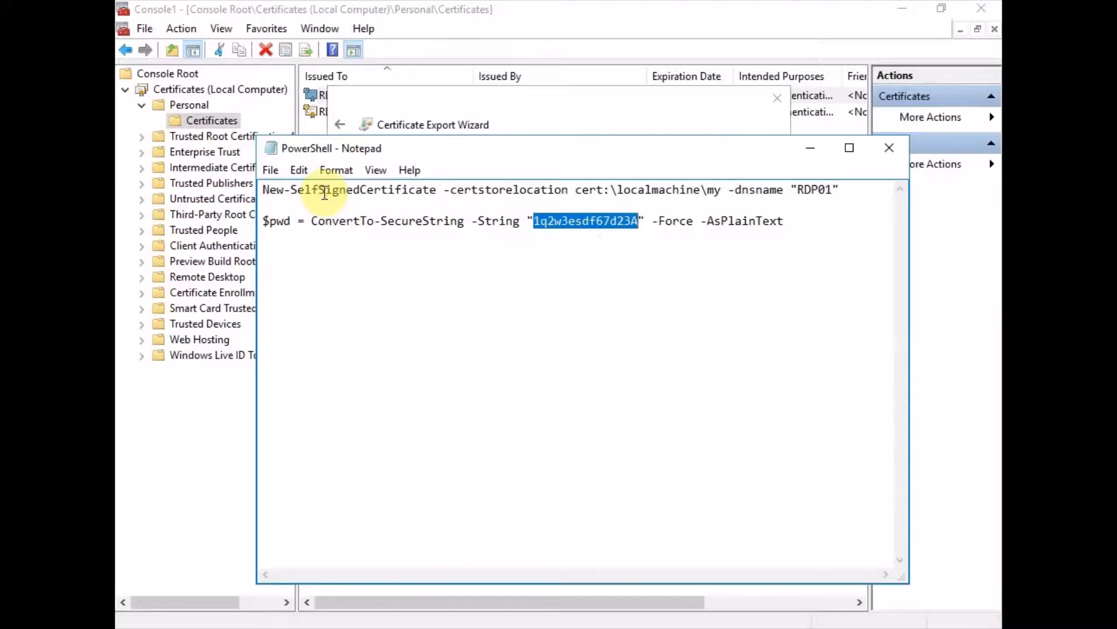
{"action": "left_click", "coordinate": [889, 147]}
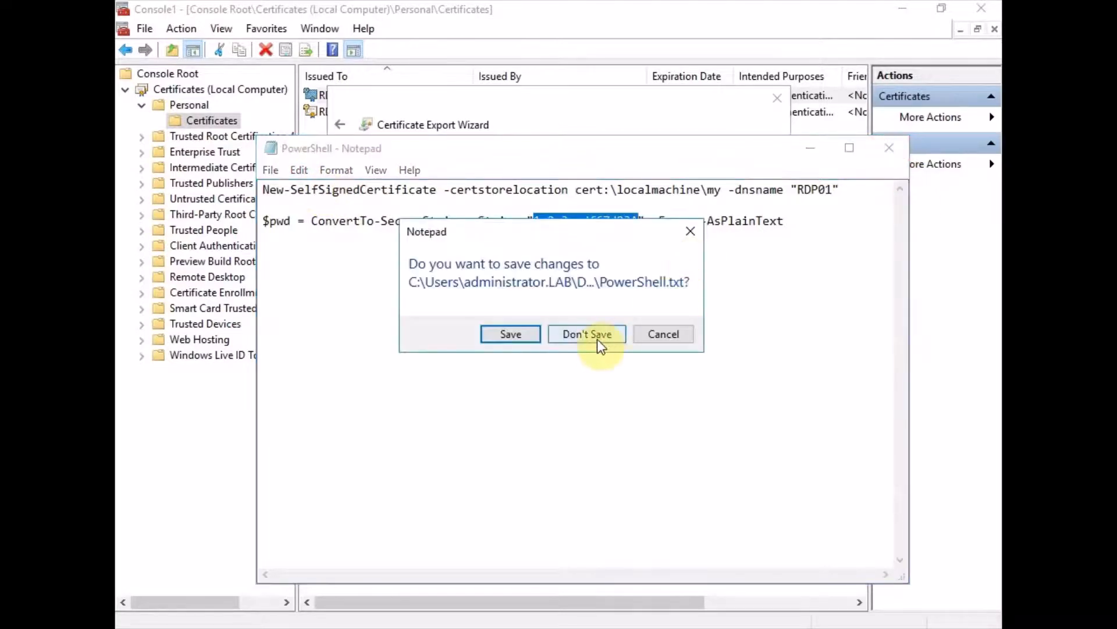
{"action": "left_click", "coordinate": [601, 346]}
- Reopen PowerShell.txt from Documents, copy the saved password string, and close the Documents folder
{"action": "key", "text": "alt+Tab"}
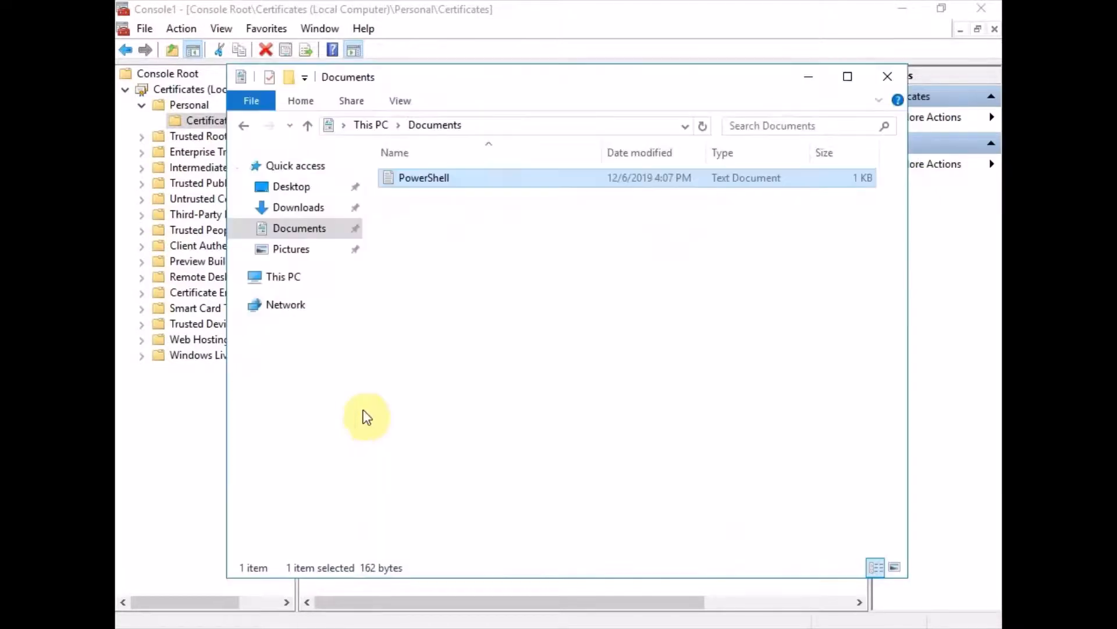
{"action": "double_click", "coordinate": [387, 179]}
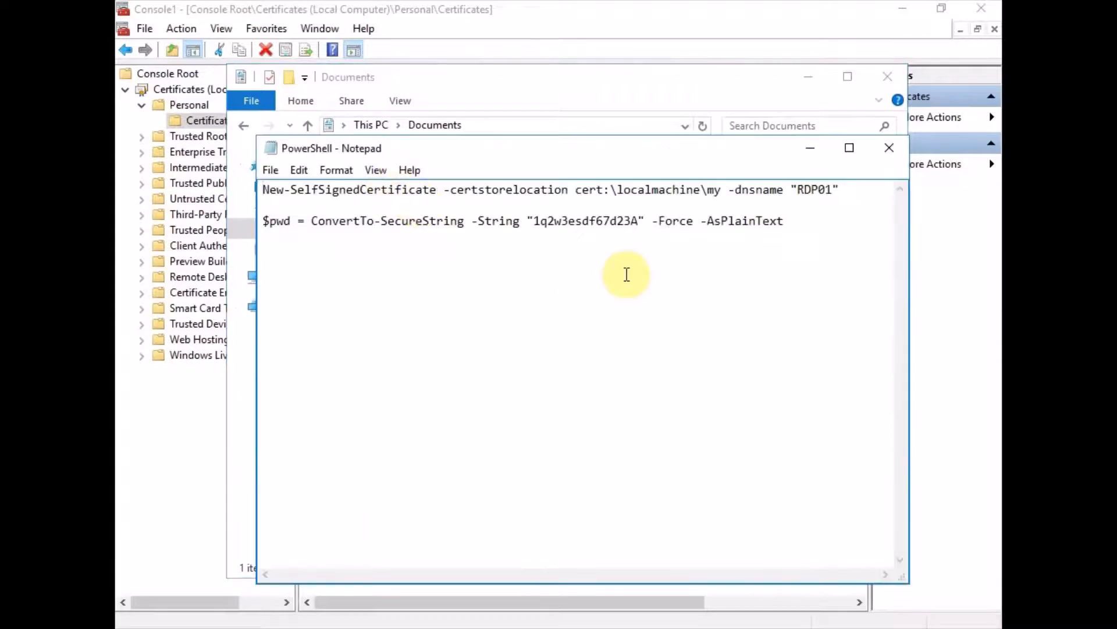
{"action": "left_click_drag", "start_coordinate": [638, 222], "coordinate": [532, 224]}
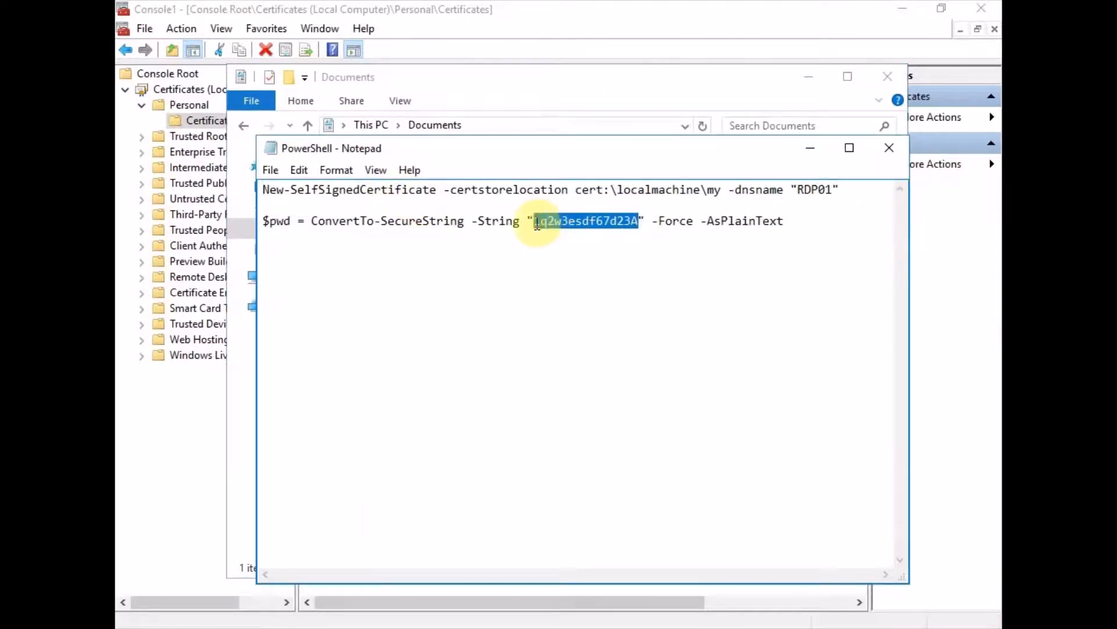
{"action": "right_click", "coordinate": [535, 225]}
{"action": "left_click", "coordinate": [569, 280]}
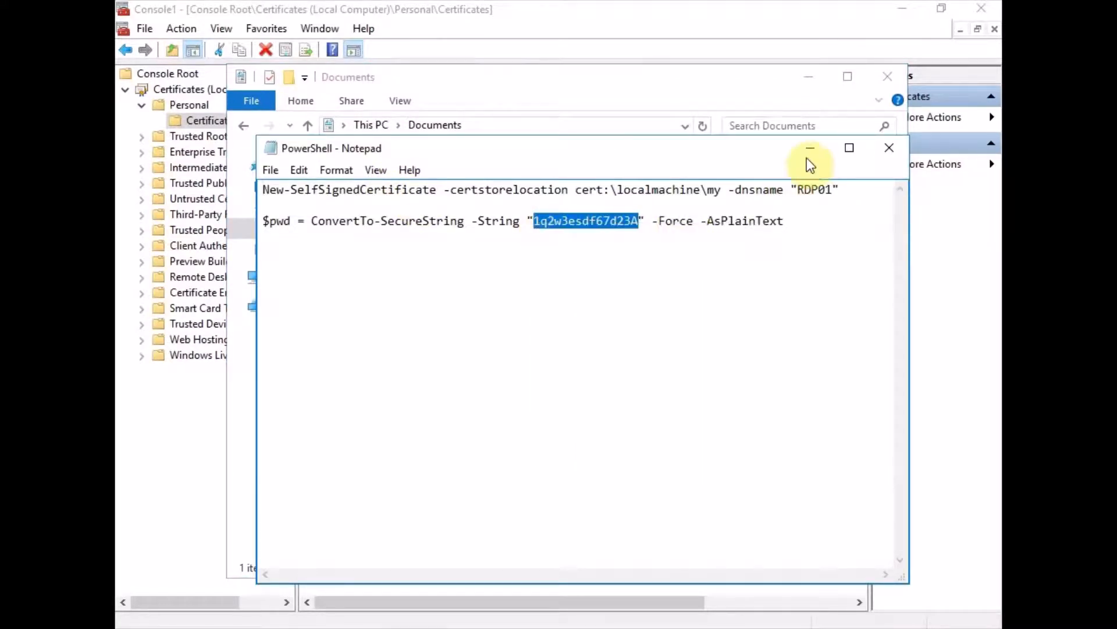
{"action": "left_click", "coordinate": [809, 149]}
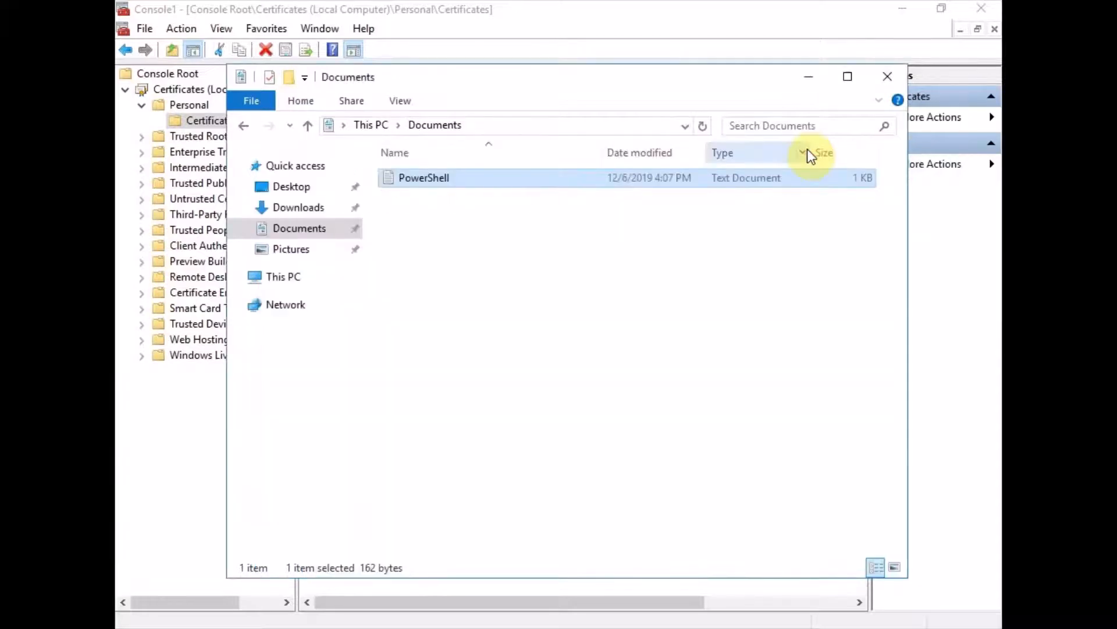
{"action": "left_click", "coordinate": [887, 76]}
{"action": "left_click", "coordinate": [431, 398]}
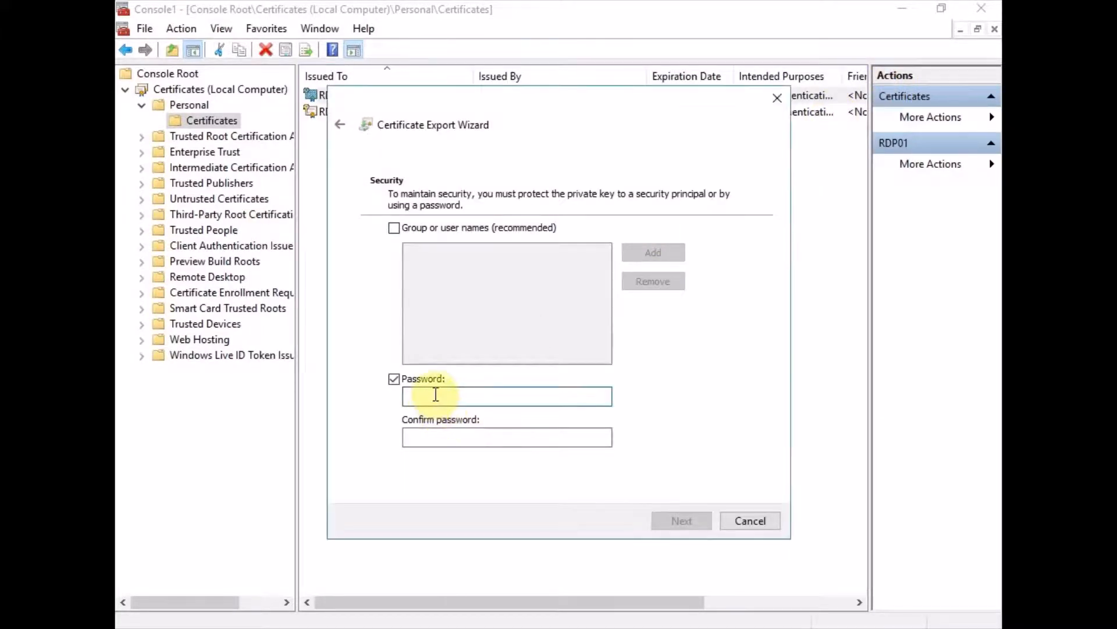
- Paste the copied password into both the password and confirmation fields of the export
{"action": "right_click", "coordinate": [431, 394]}
{"action": "left_click", "coordinate": [474, 468]}
{"action": "left_click", "coordinate": [435, 442]}
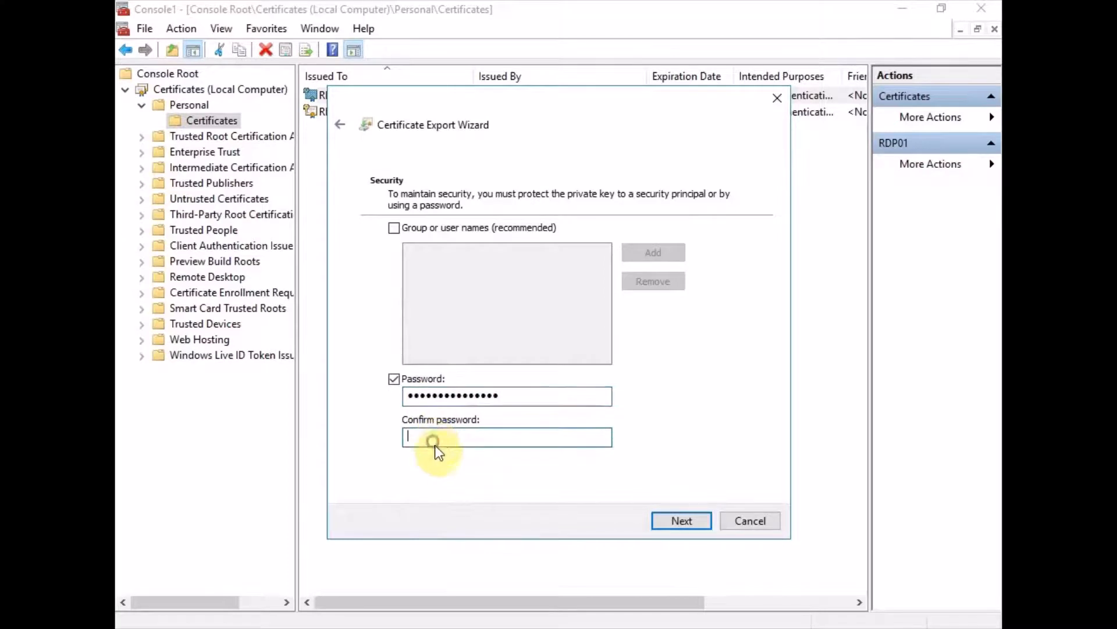
{"action": "right_click", "coordinate": [435, 444]}
{"action": "left_click", "coordinate": [477, 328]}
{"action": "left_click", "coordinate": [683, 520]}
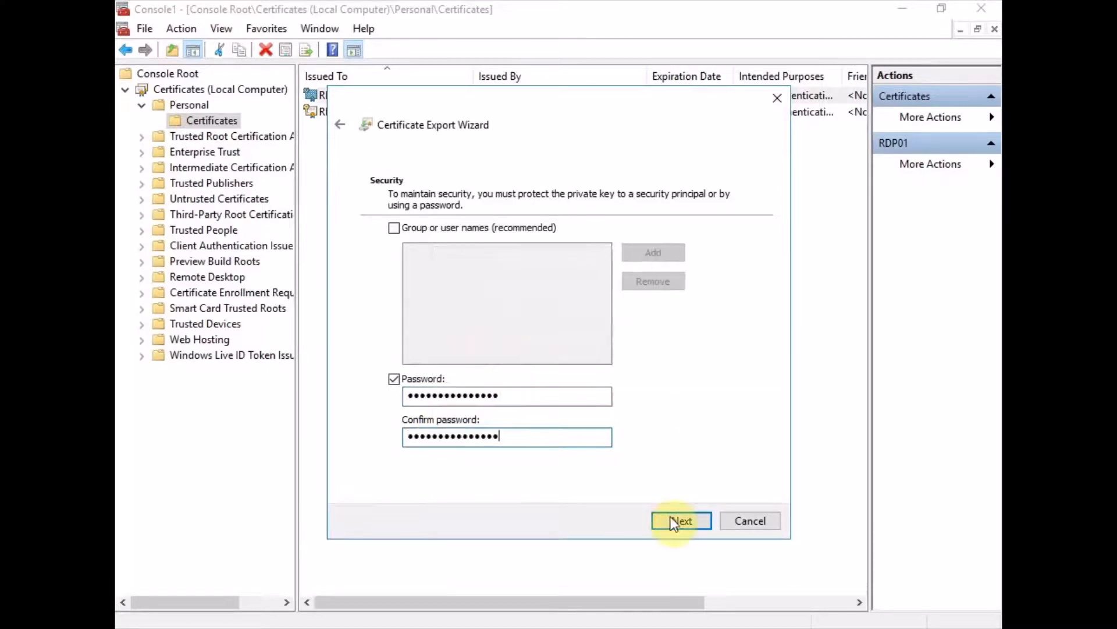
- Save the export as RDP01.pfx in Documents and finish the wizard
{"action": "left_click", "coordinate": [711, 262]}
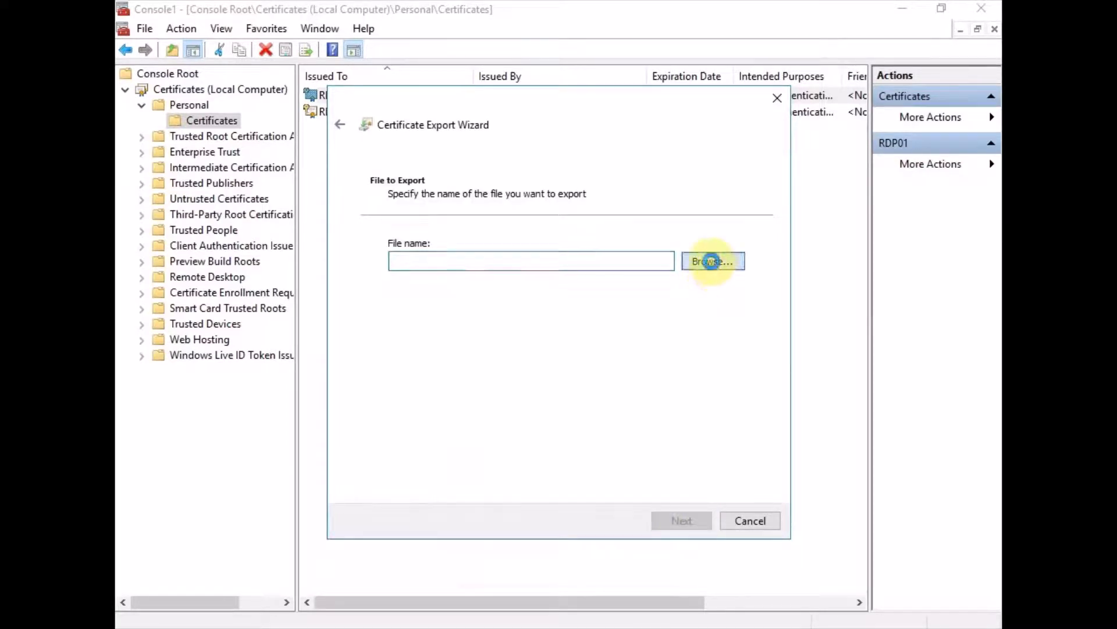
{"action": "left_click", "coordinate": [398, 285]}
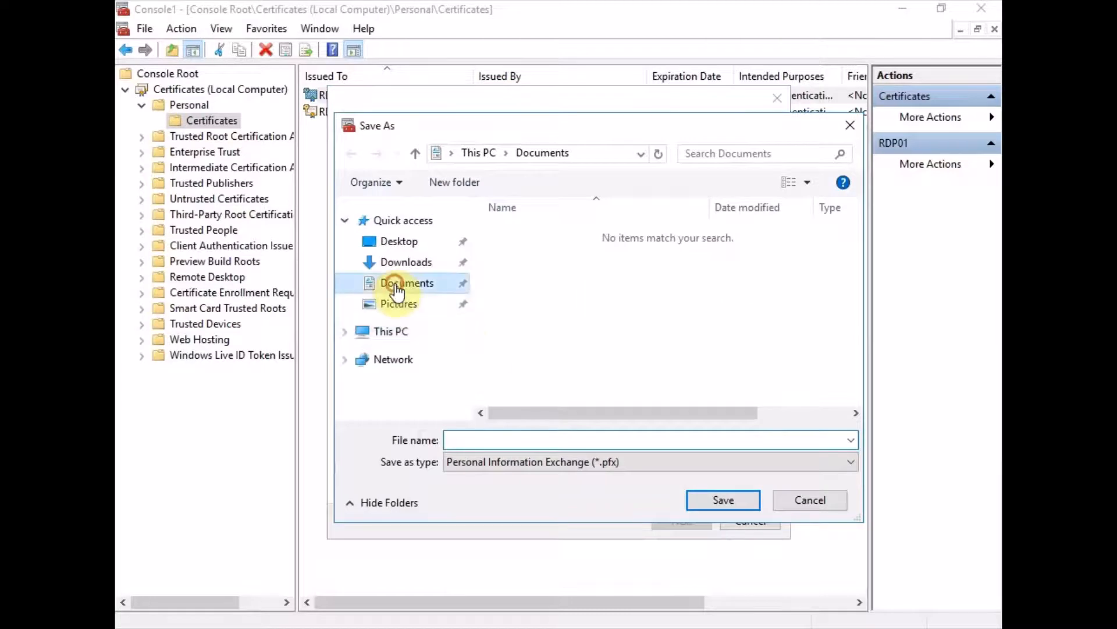
{"action": "left_click", "coordinate": [485, 440]}
{"action": "type", "text": "RDP01"}
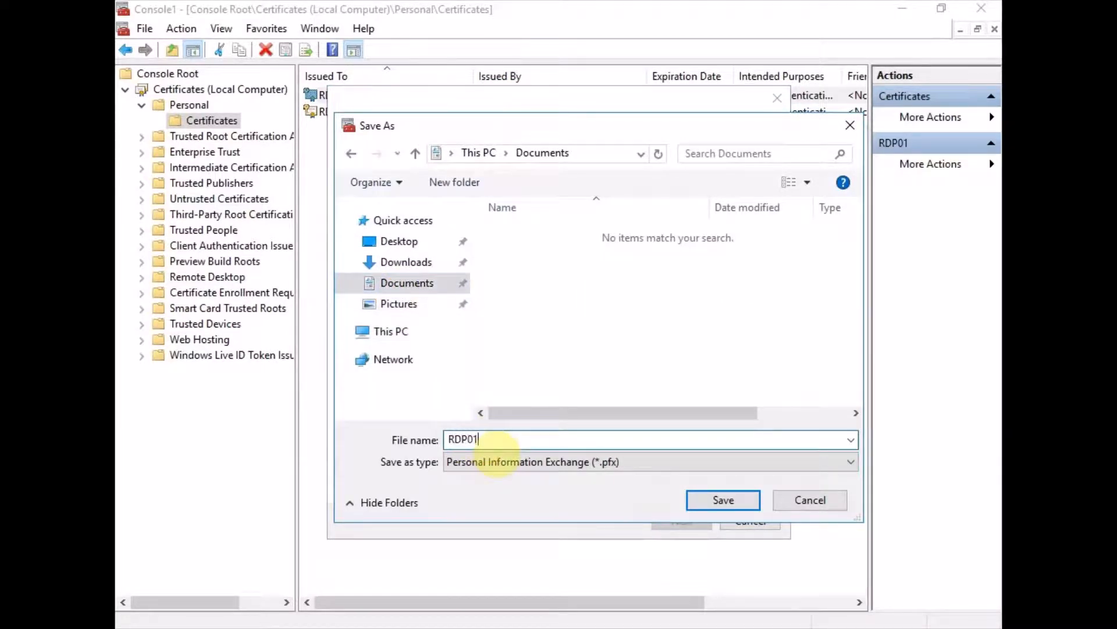
{"action": "left_click", "coordinate": [738, 498]}
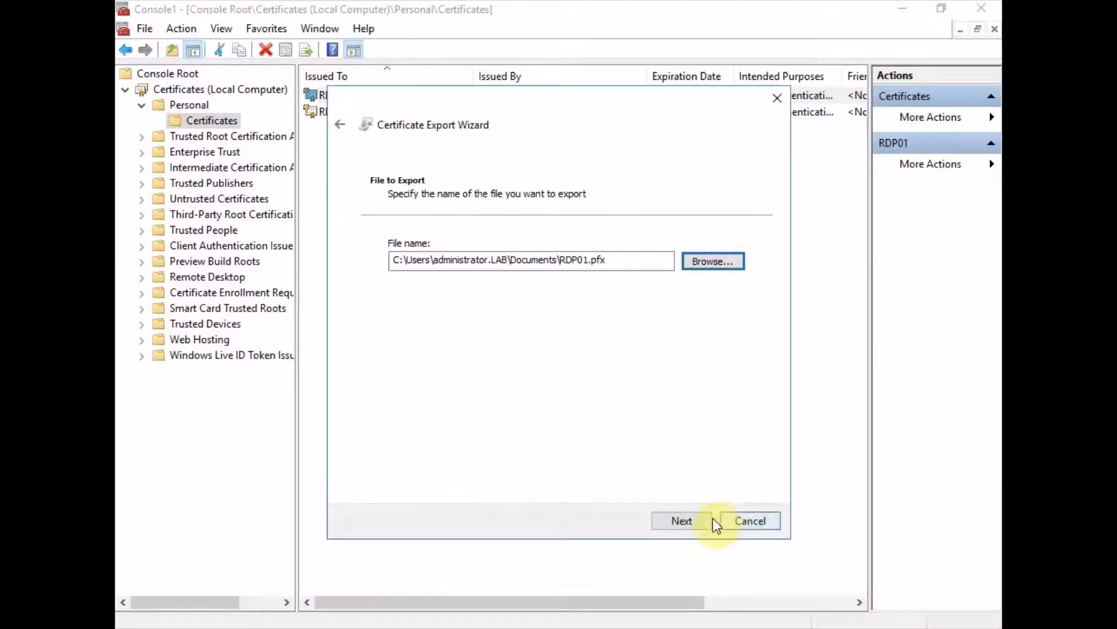
{"action": "left_click", "coordinate": [703, 521]}
{"action": "left_click", "coordinate": [701, 523]}
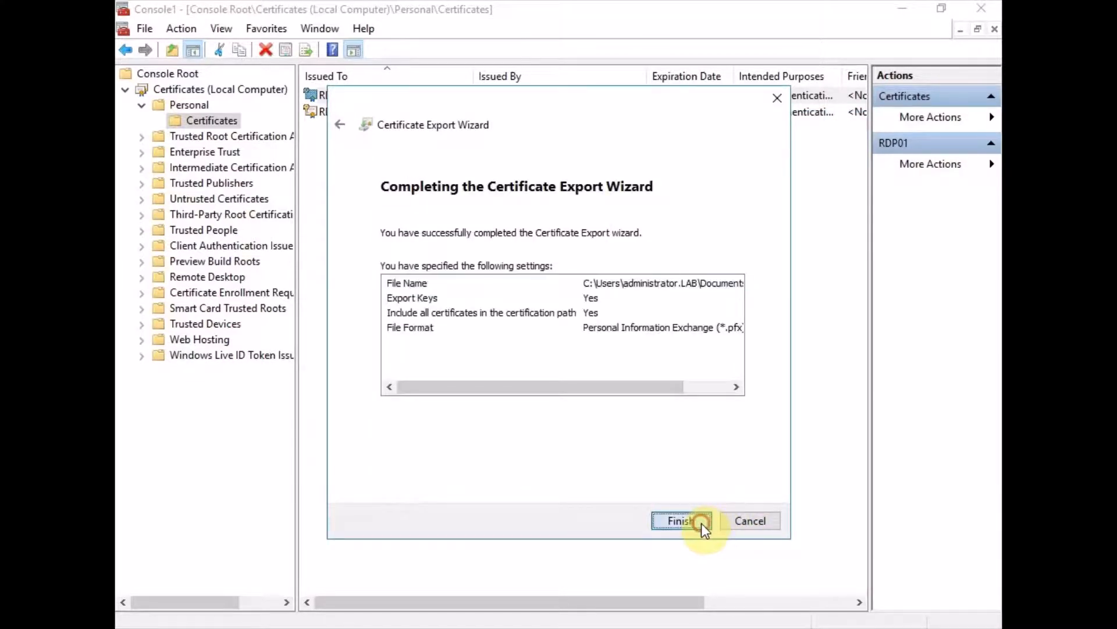
- Dismiss the success message and close the console without saving its settings
{"action": "left_click", "coordinate": [605, 382]}
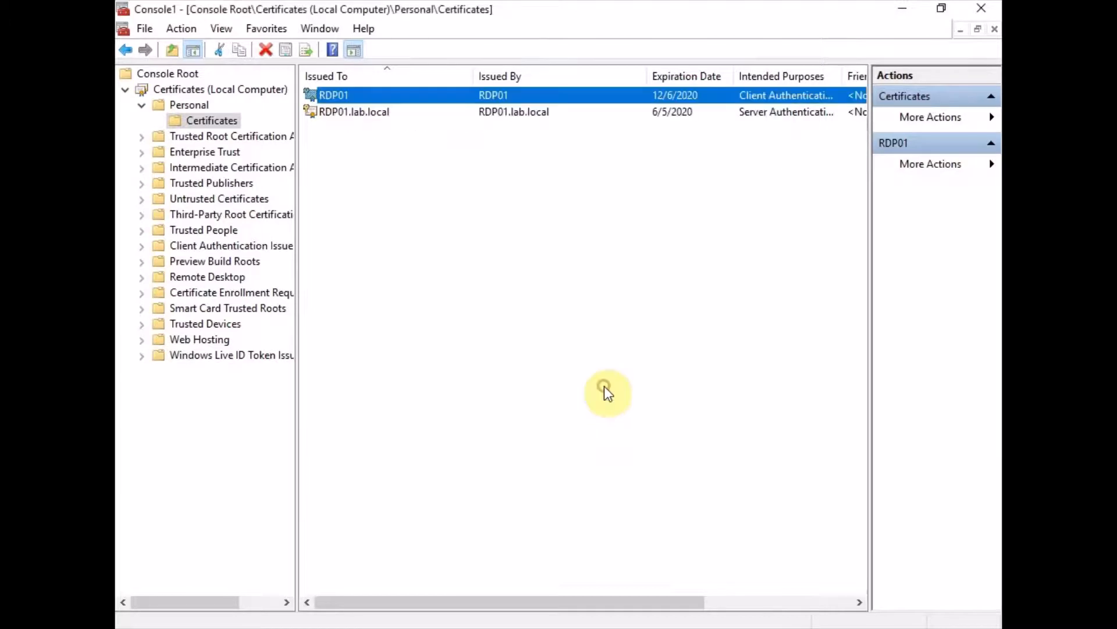
{"action": "left_click", "coordinate": [990, 18]}
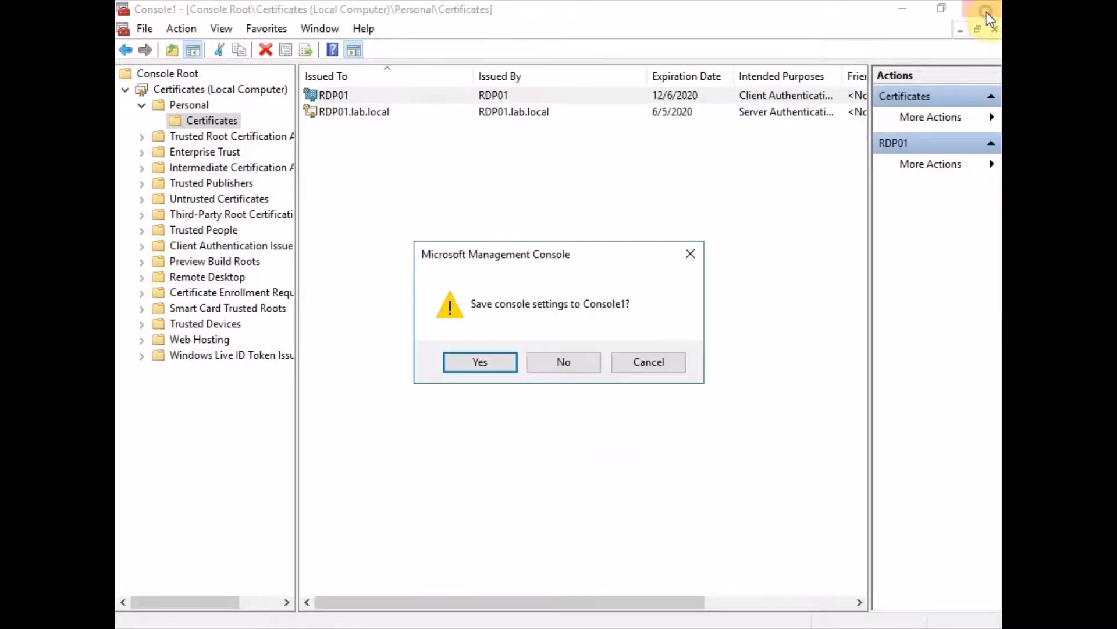
{"action": "left_click", "coordinate": [584, 365]}
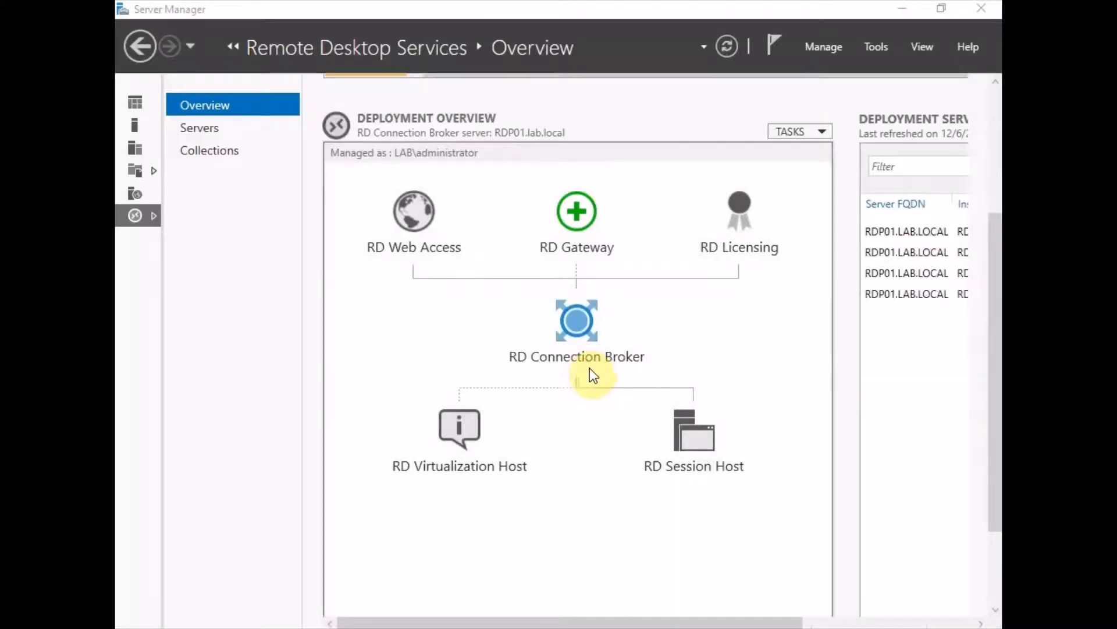
- In Deployment Properties > Certificates, pick RD Connection Broker single sign-on and choose Select existing certificate
{"action": "left_click", "coordinate": [737, 218]}
{"action": "left_click", "coordinate": [822, 132]}
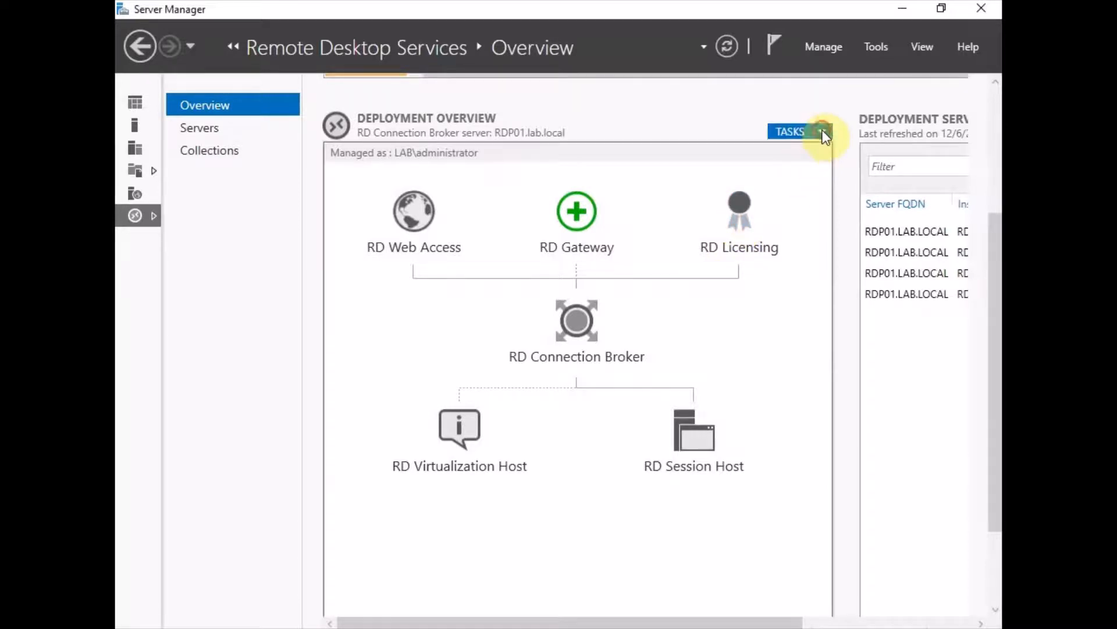
{"action": "left_click", "coordinate": [850, 151]}
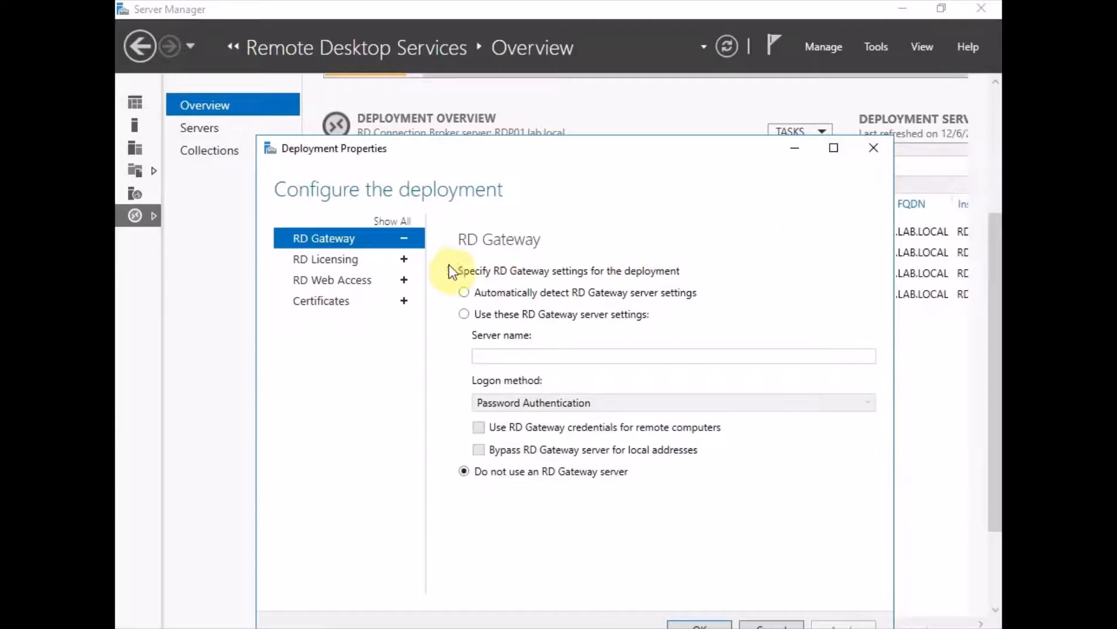
{"action": "left_click", "coordinate": [332, 302]}
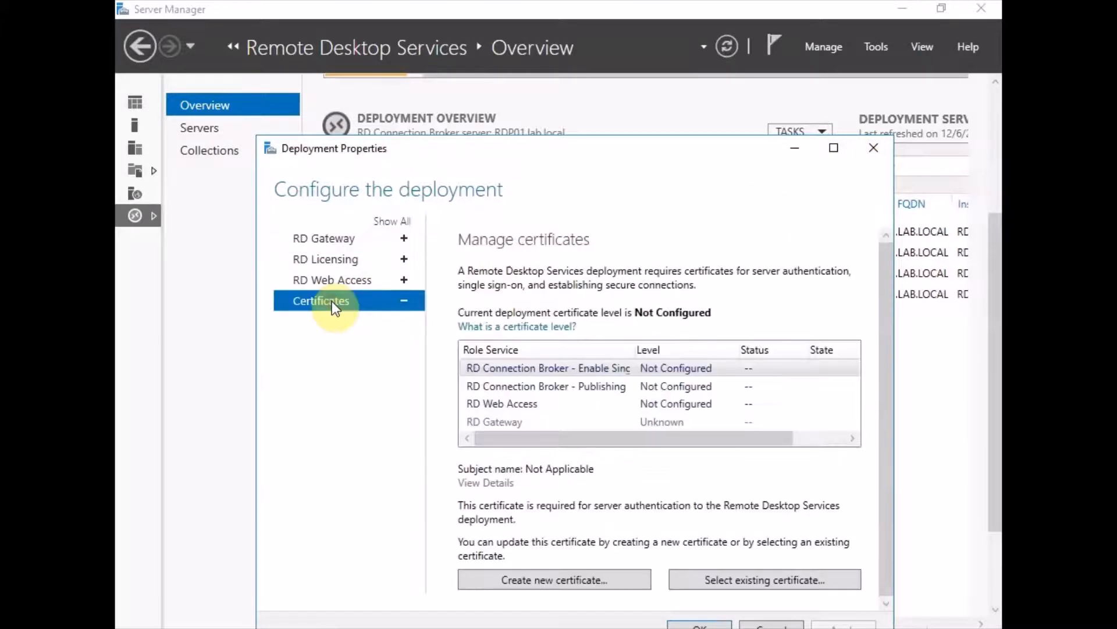
{"action": "left_click", "coordinate": [635, 366]}
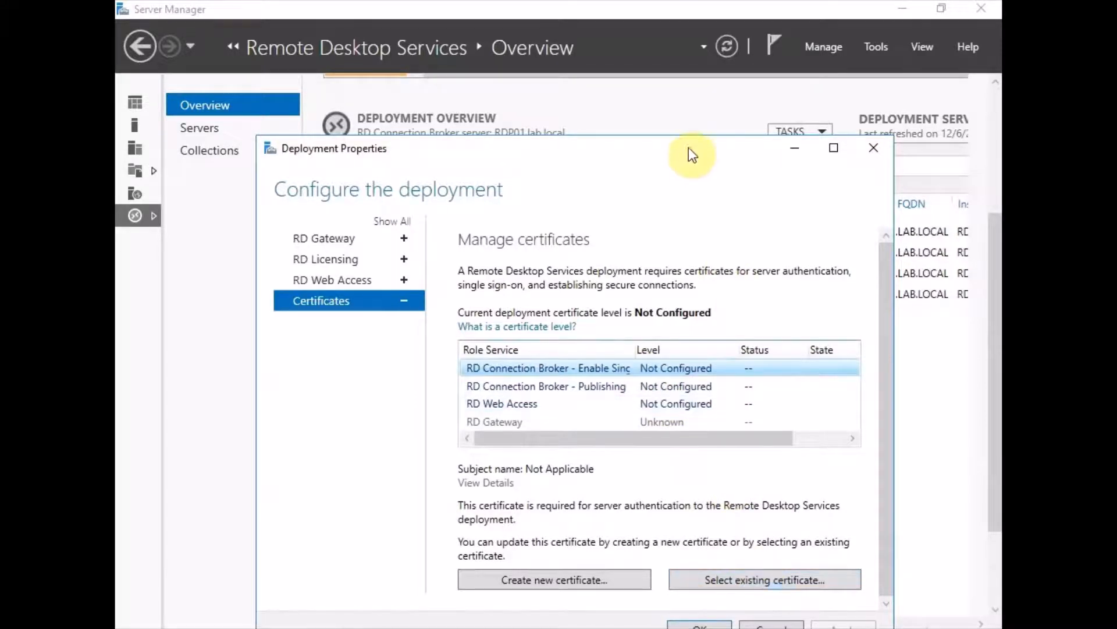
{"action": "left_click_drag", "start_coordinate": [689, 148], "coordinate": [690, 107]}
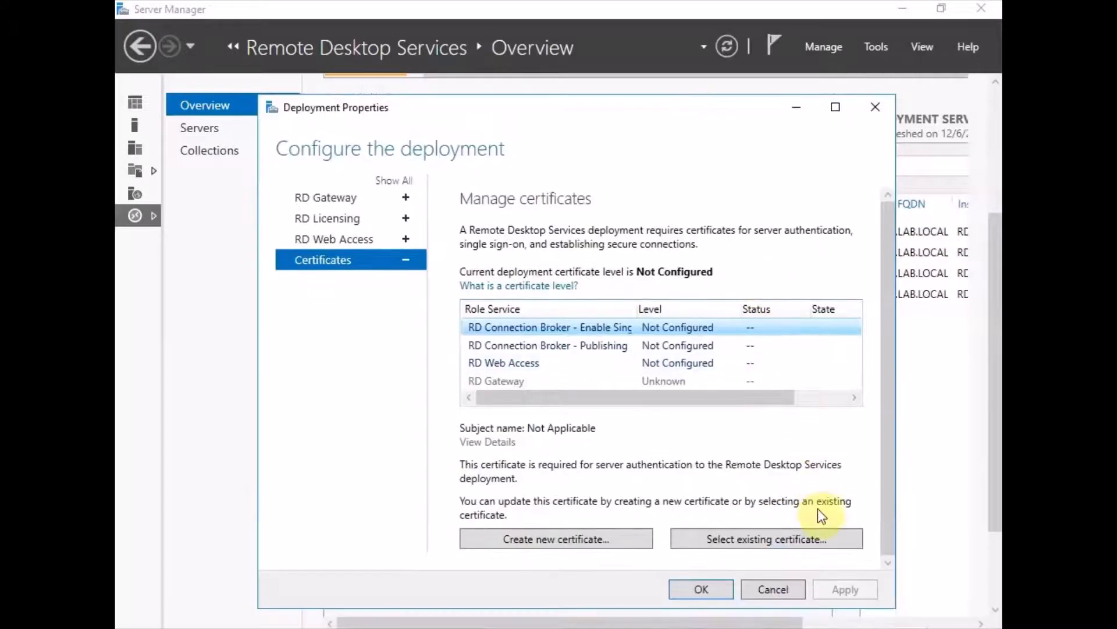
{"action": "left_click", "coordinate": [823, 539]}
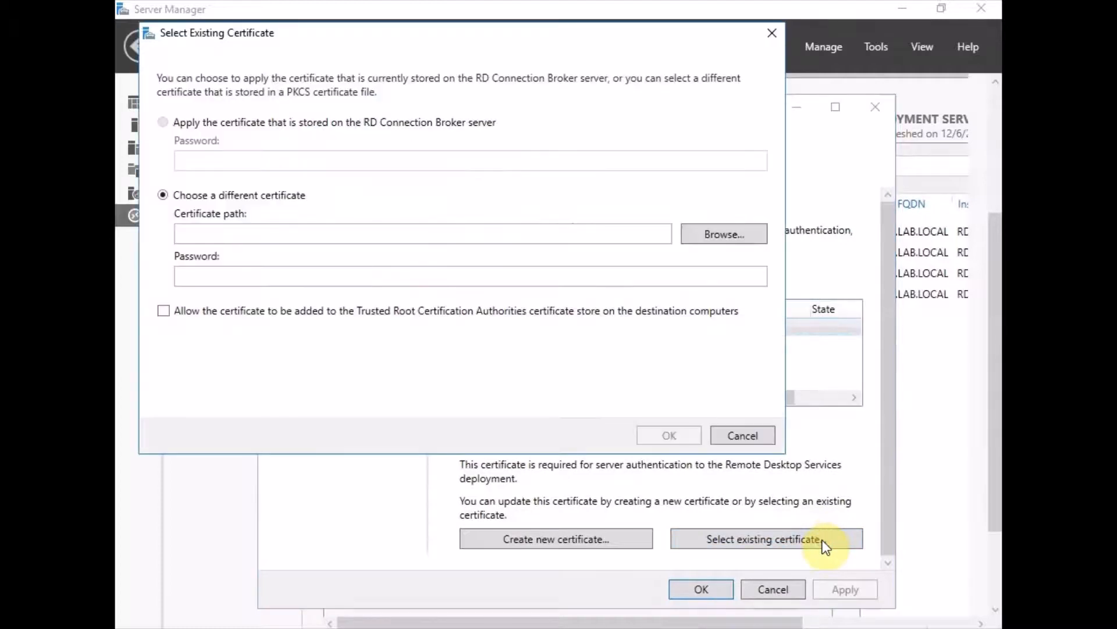
- Choose RDP01.pfx, paste its password, and allow adding it to Trusted Root
{"action": "left_click", "coordinate": [735, 230]}
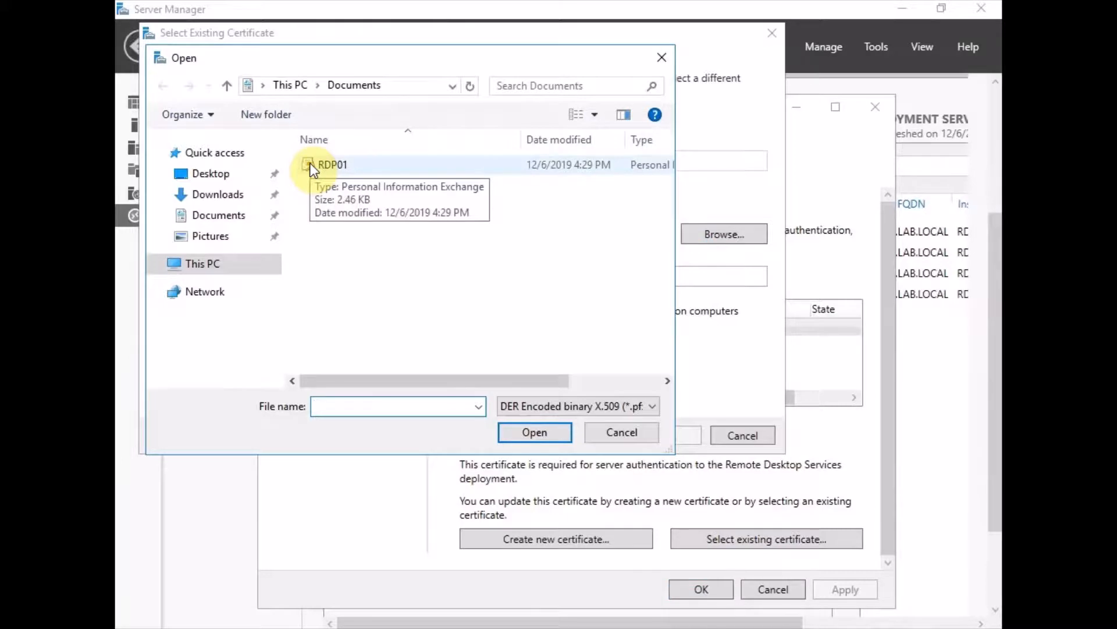
{"action": "left_click", "coordinate": [310, 162]}
{"action": "left_click", "coordinate": [519, 434]}
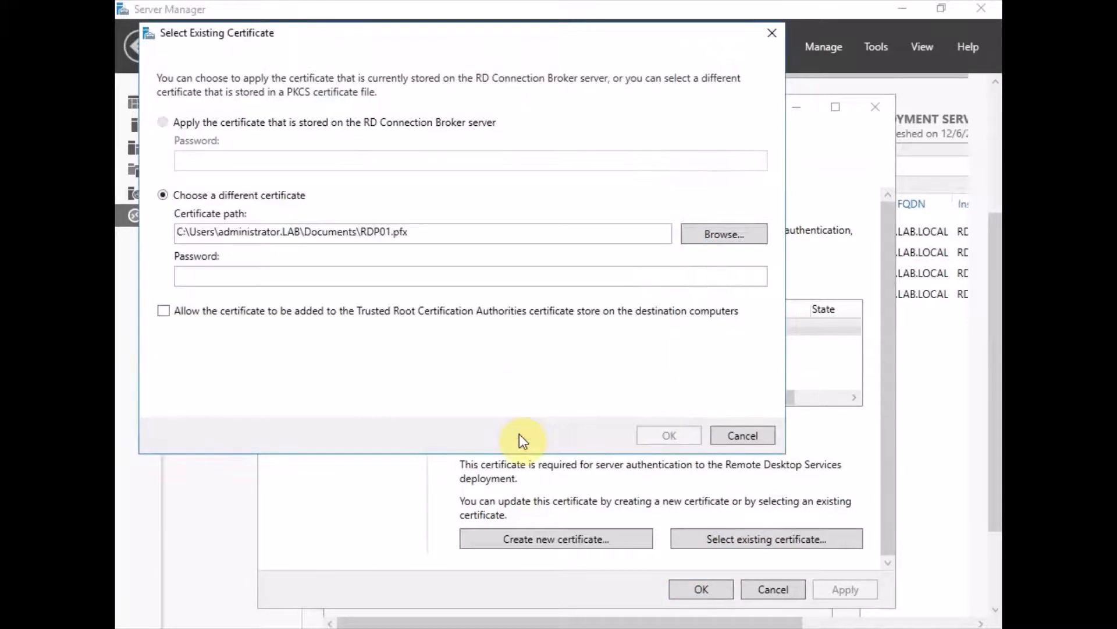
{"action": "right_click", "coordinate": [203, 277]}
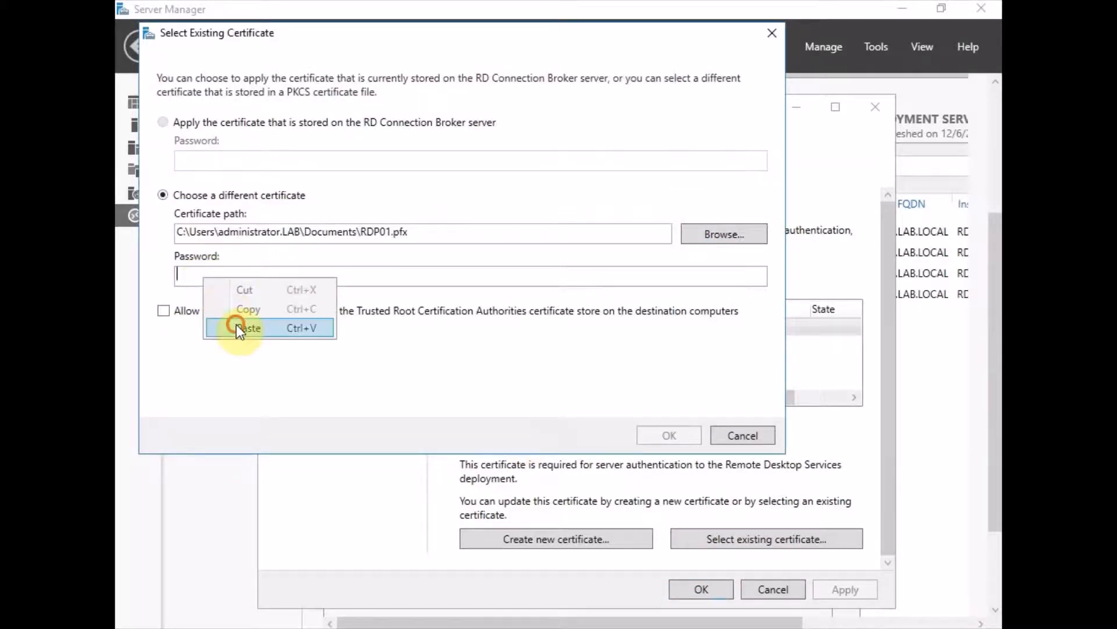
{"action": "left_click", "coordinate": [236, 324]}
{"action": "left_click", "coordinate": [164, 310]}
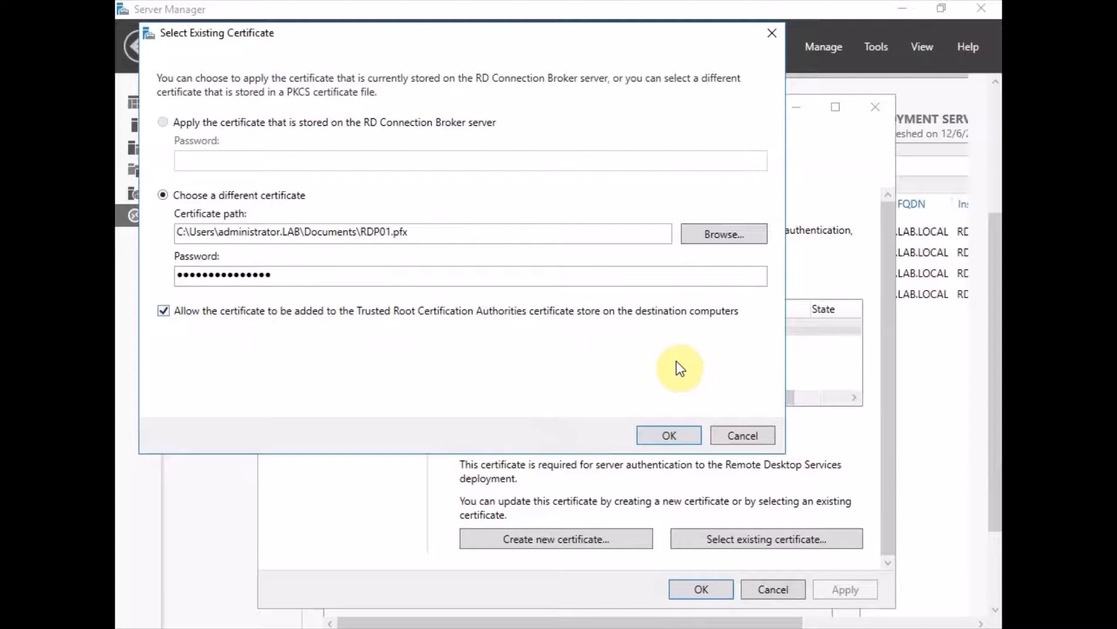
{"action": "left_click", "coordinate": [689, 440]}
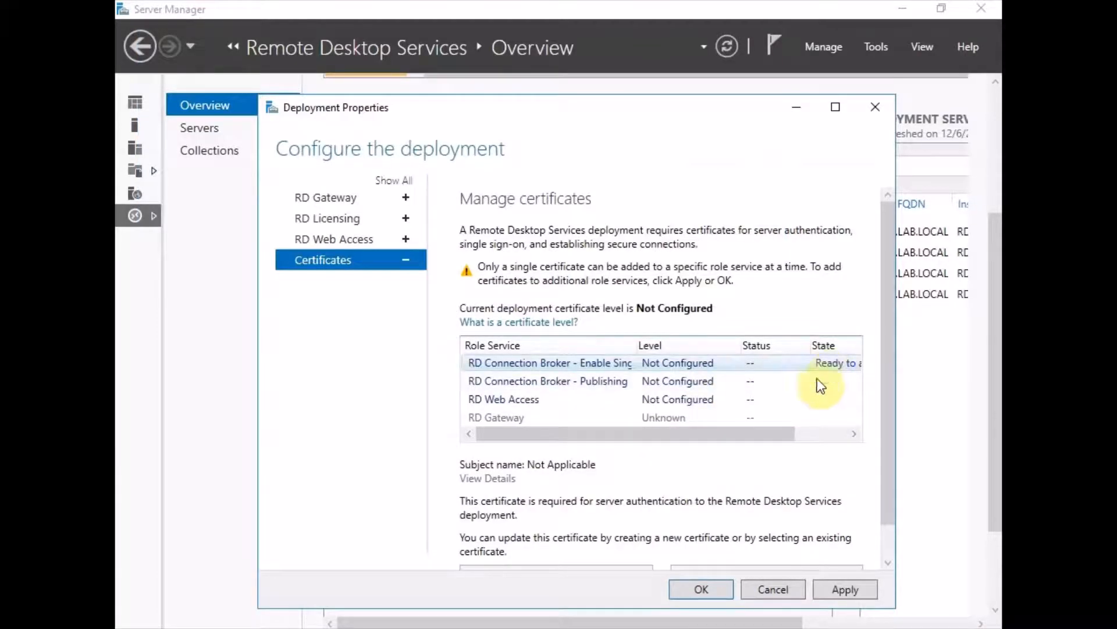
- Apply the certificate to Connection Broker single sign-on, then select Connection Broker Publishing
{"action": "left_click_drag", "start_coordinate": [752, 439], "coordinate": [803, 435]}
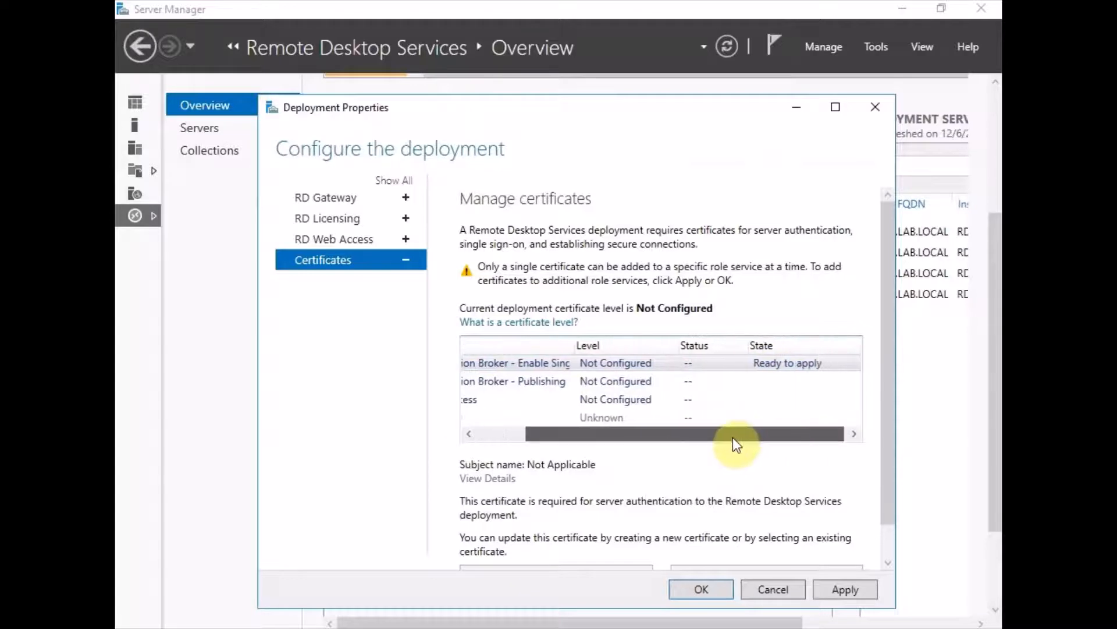
{"action": "left_click_drag", "start_coordinate": [732, 437], "coordinate": [666, 443]}
{"action": "left_click", "coordinate": [857, 592]}
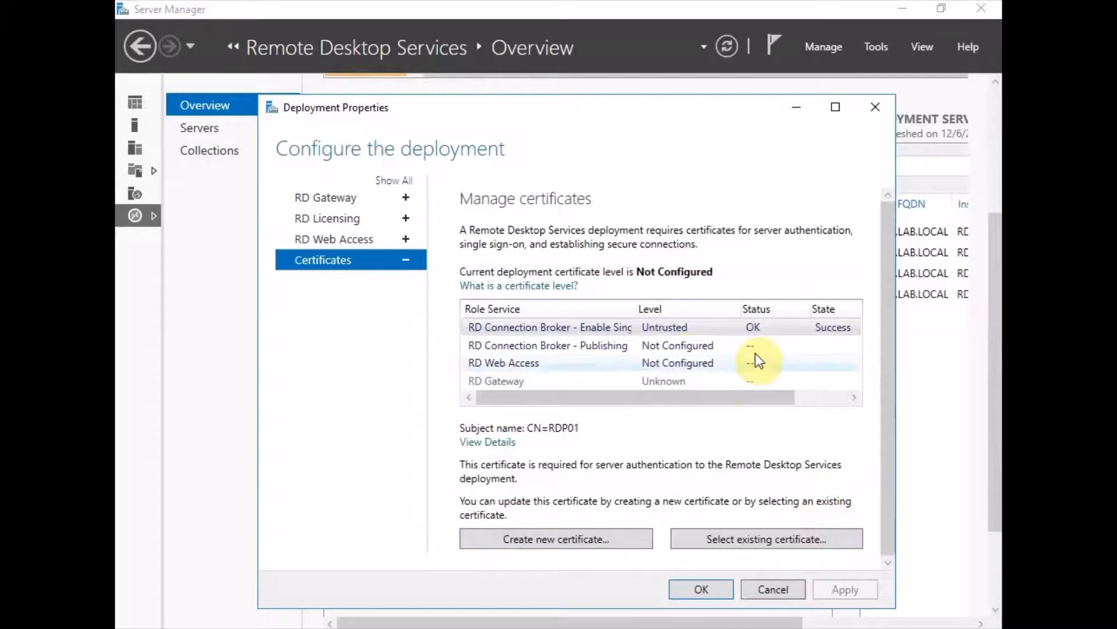
{"action": "left_click", "coordinate": [680, 348]}
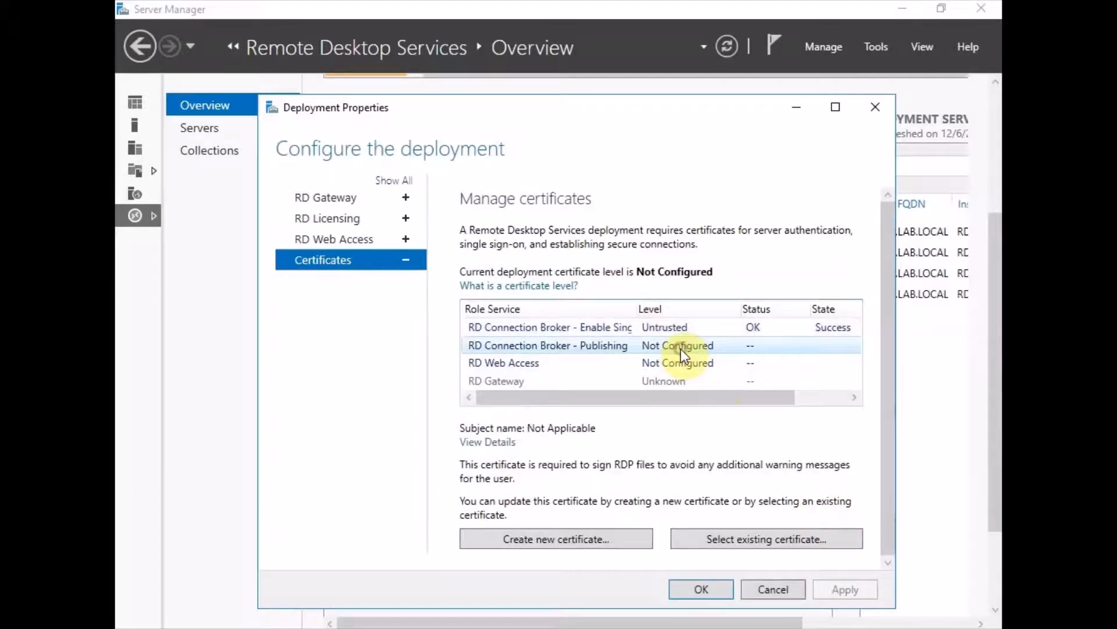
- Assign RDP01.pfx to the Connection Broker Publishing role with its pasted password and Trusted Root, then apply
{"action": "left_click", "coordinate": [797, 533]}
{"action": "left_click", "coordinate": [740, 257]}
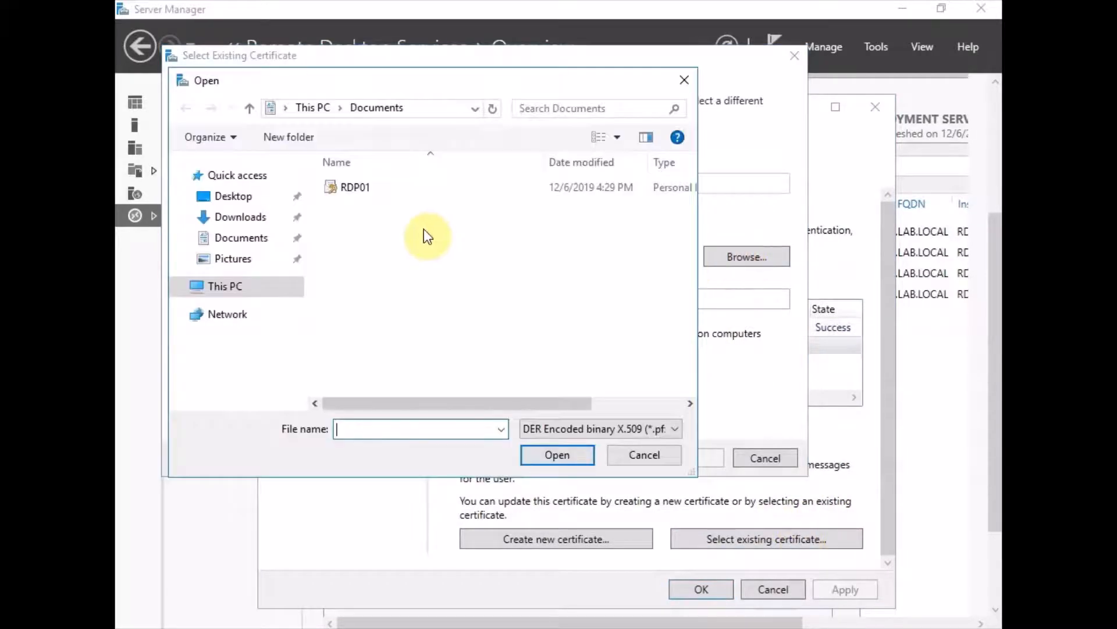
{"action": "double_click", "coordinate": [337, 183]}
{"action": "left_click", "coordinate": [220, 300]}
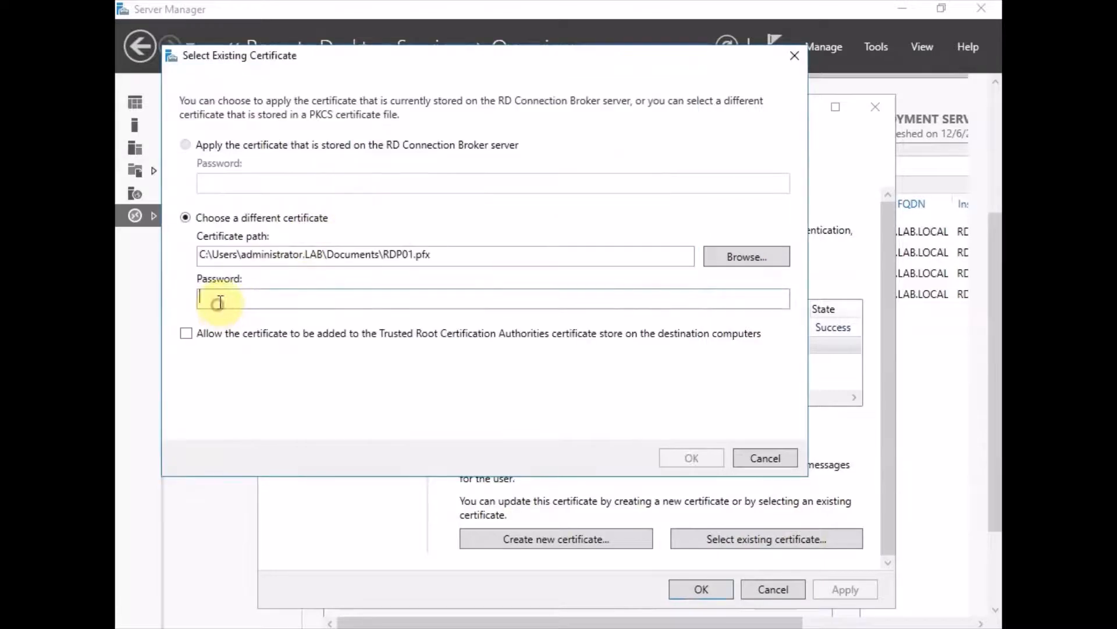
{"action": "right_click", "coordinate": [220, 301]}
{"action": "left_click", "coordinate": [260, 352]}
{"action": "left_click", "coordinate": [186, 334]}
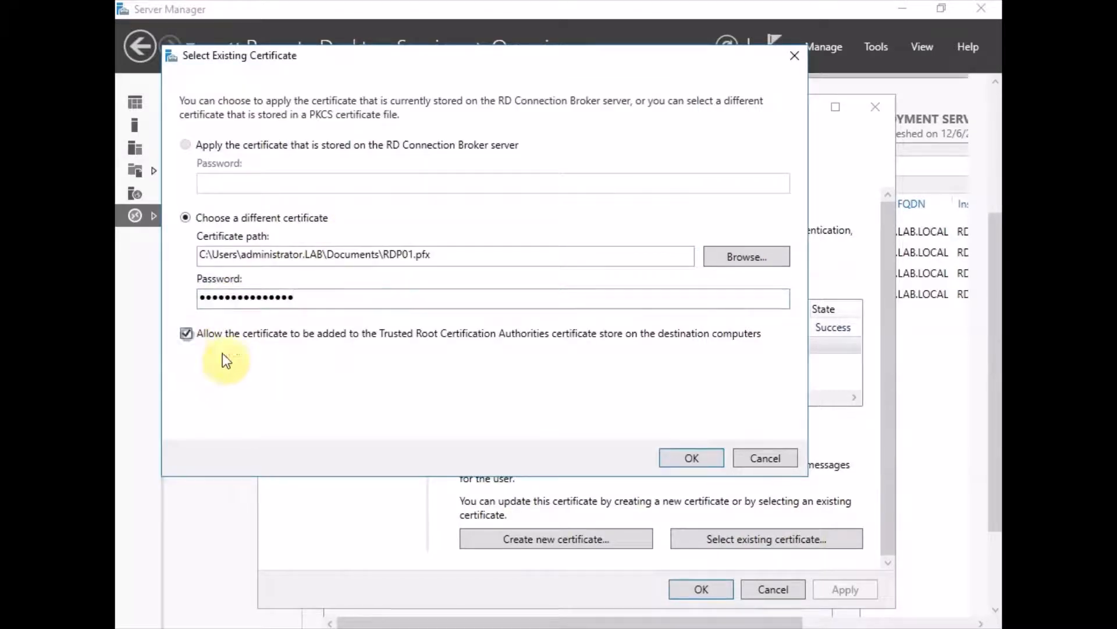
{"action": "left_click", "coordinate": [715, 462]}
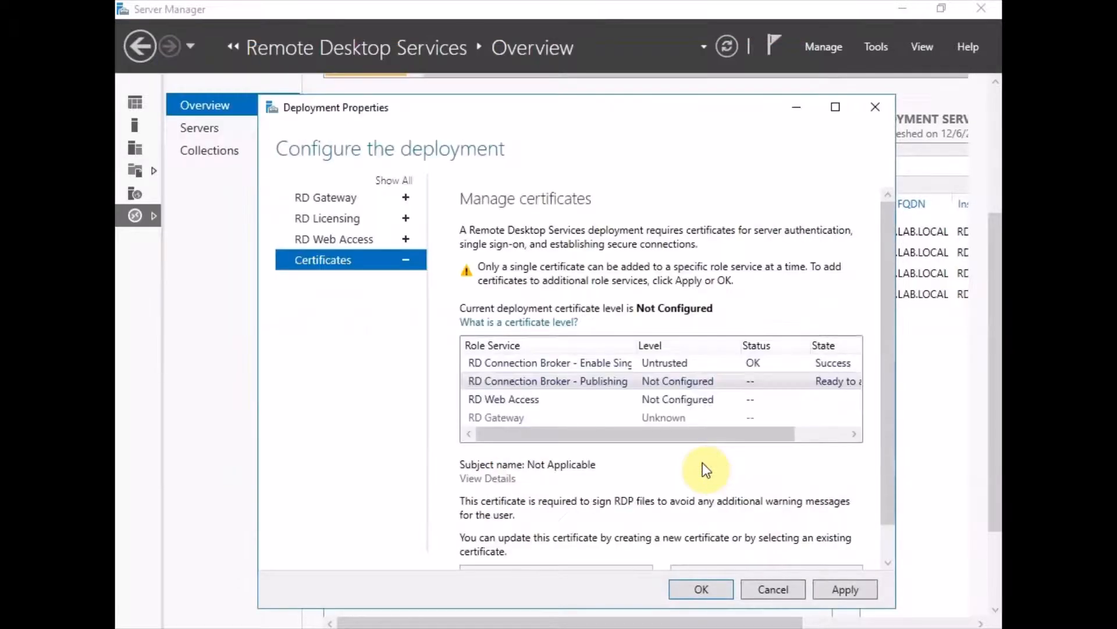
{"action": "left_click", "coordinate": [844, 594]}
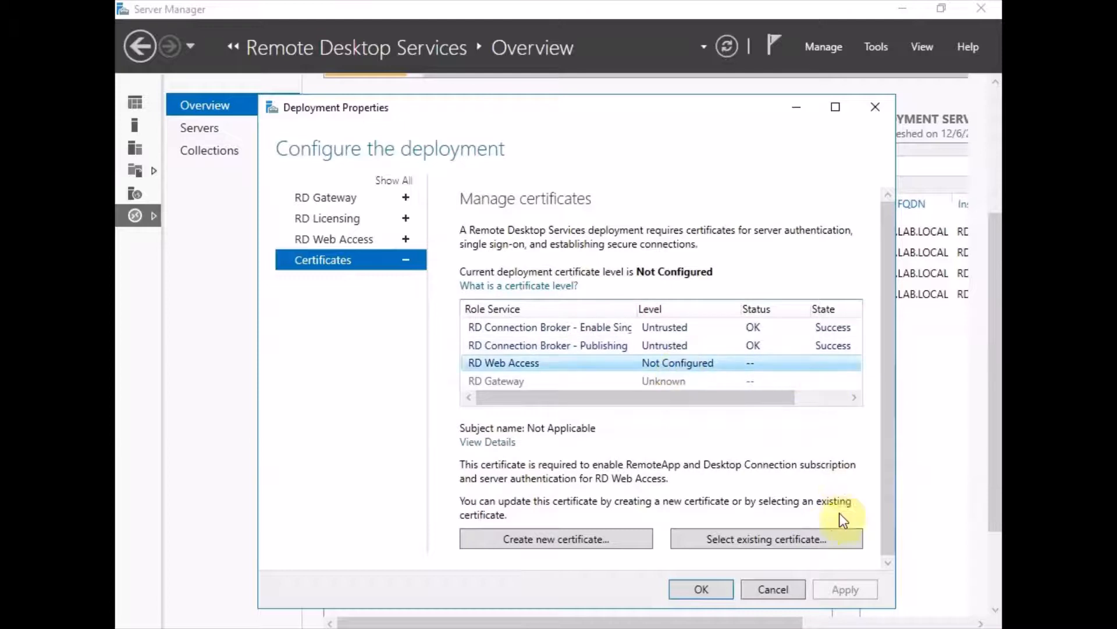
- Apply RDP01.pfx with its password and Trusted Root to RD Web Access, then close the deployment properties
{"action": "left_click", "coordinate": [833, 536]}
{"action": "left_click", "coordinate": [773, 280]}
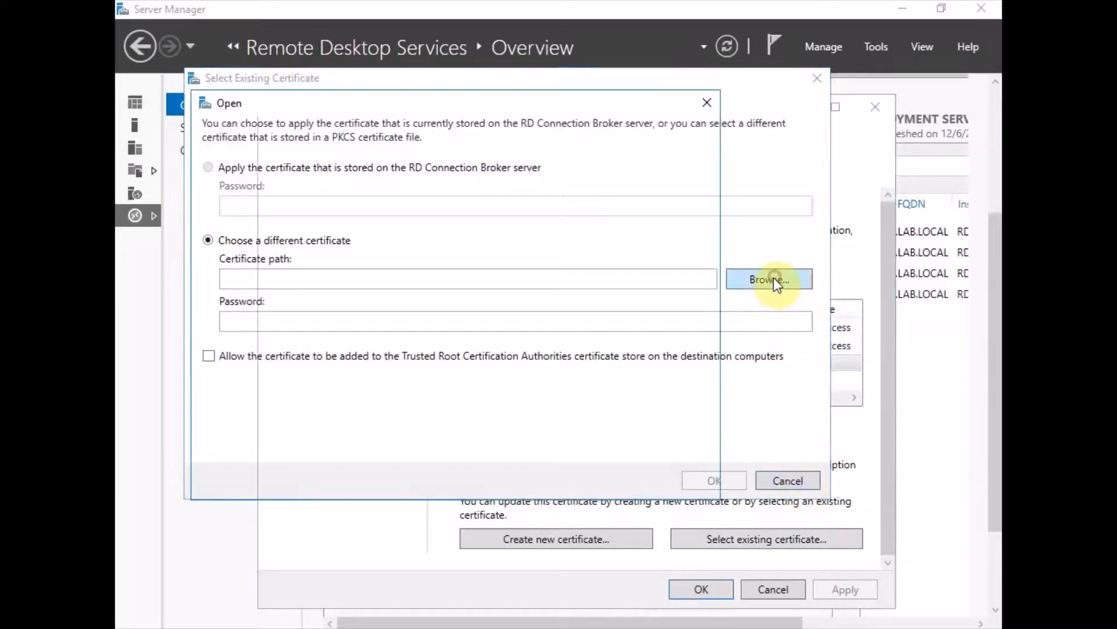
{"action": "double_click", "coordinate": [355, 209]}
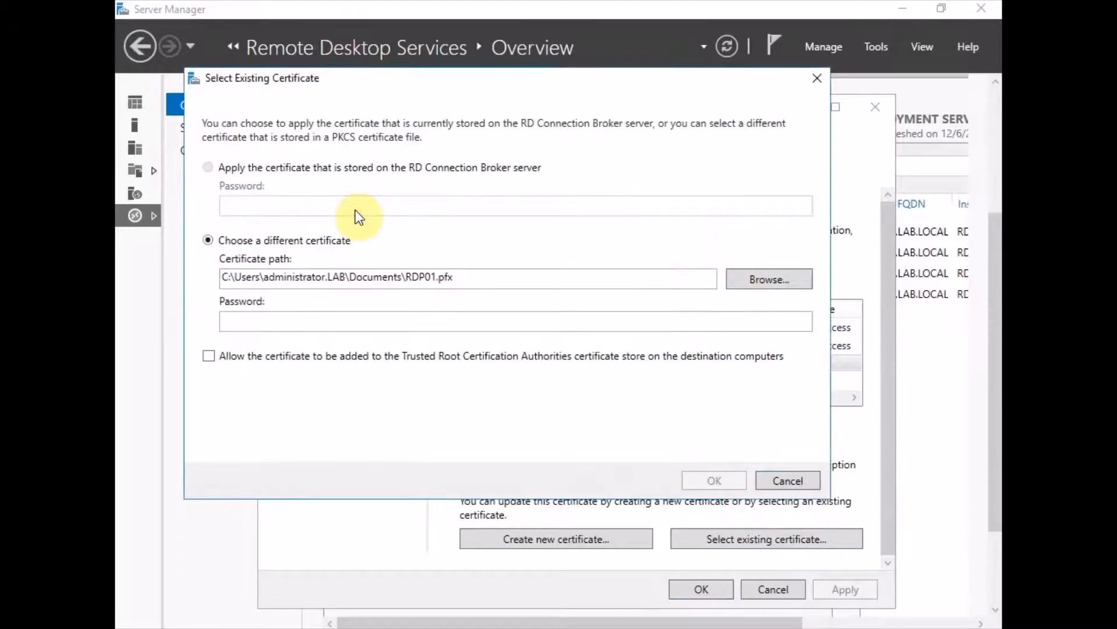
{"action": "left_click", "coordinate": [262, 321]}
{"action": "right_click", "coordinate": [262, 322]}
{"action": "left_click", "coordinate": [316, 374]}
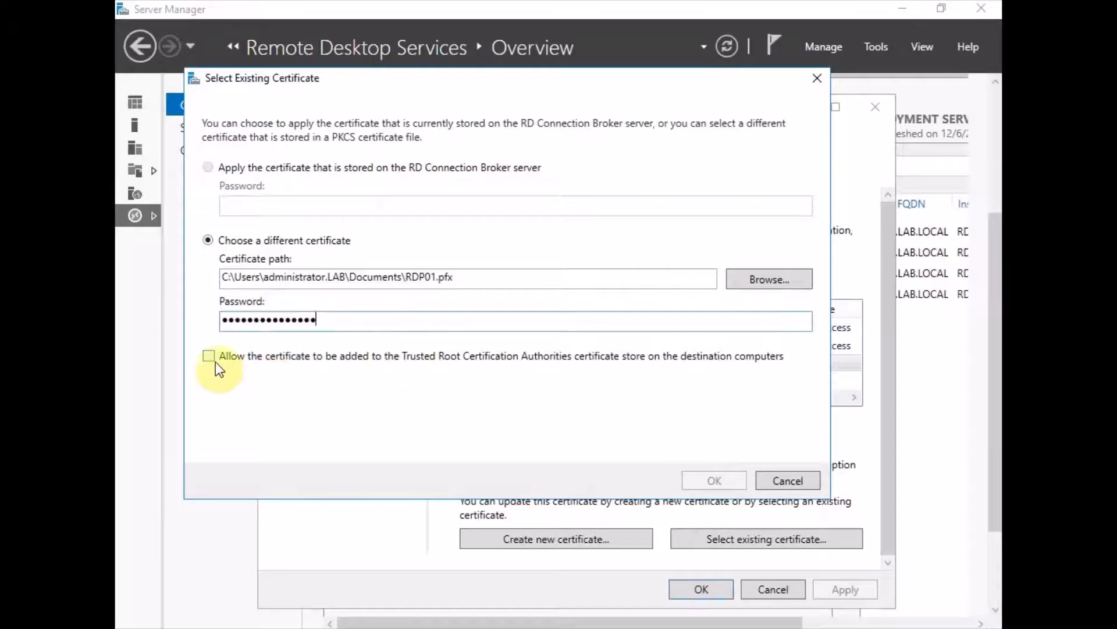
{"action": "left_click", "coordinate": [211, 357]}
{"action": "left_click", "coordinate": [736, 478]}
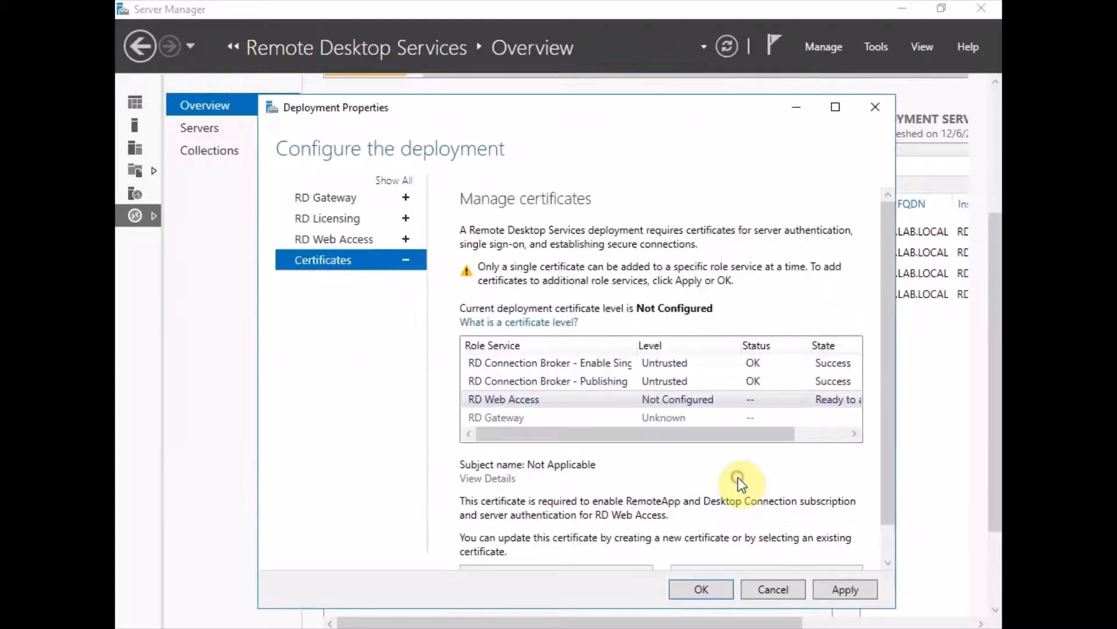
{"action": "left_click", "coordinate": [850, 587]}
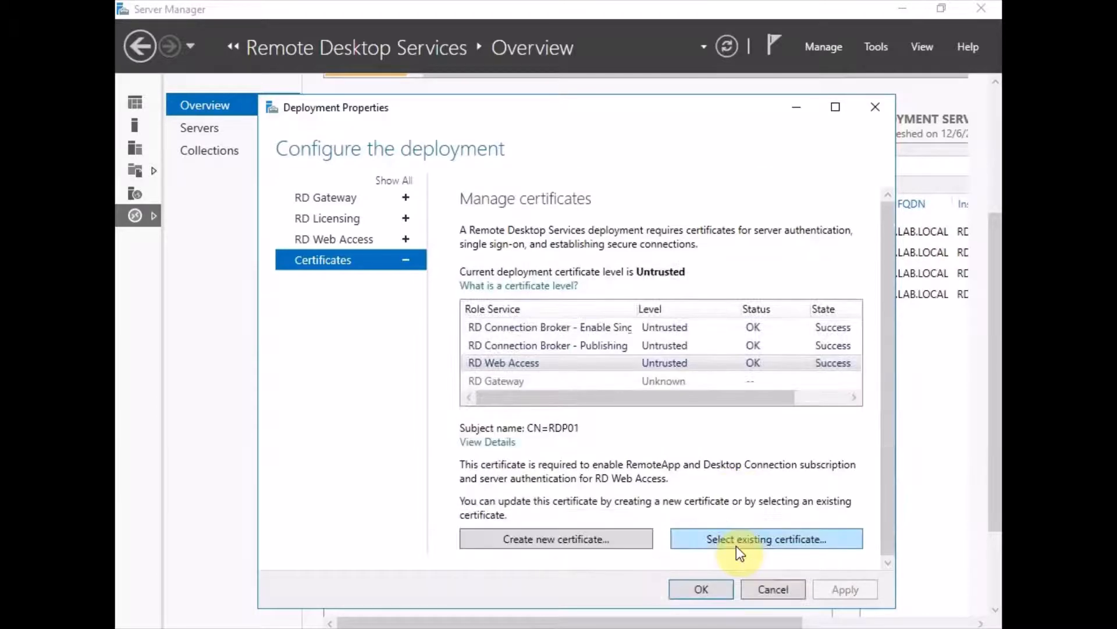
{"action": "left_click", "coordinate": [702, 589]}
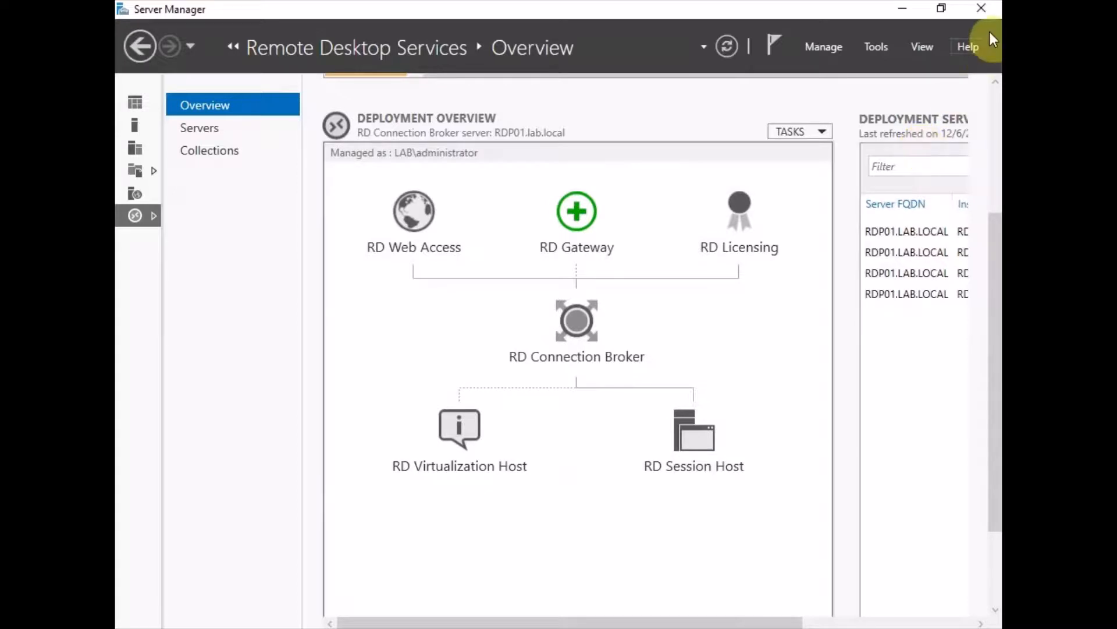
- Close Server Manager and launch Remote Desktop Licensing Manager from Administrative Tools > Remote Desktop Services
{"action": "left_click", "coordinate": [984, 8]}
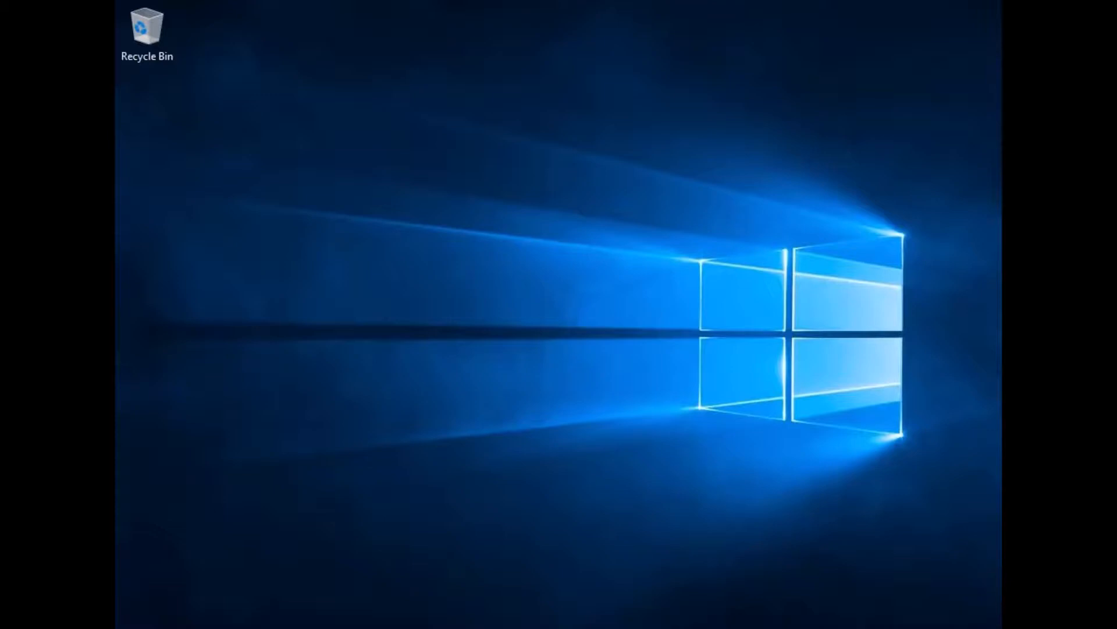
{"action": "key", "text": "super"}
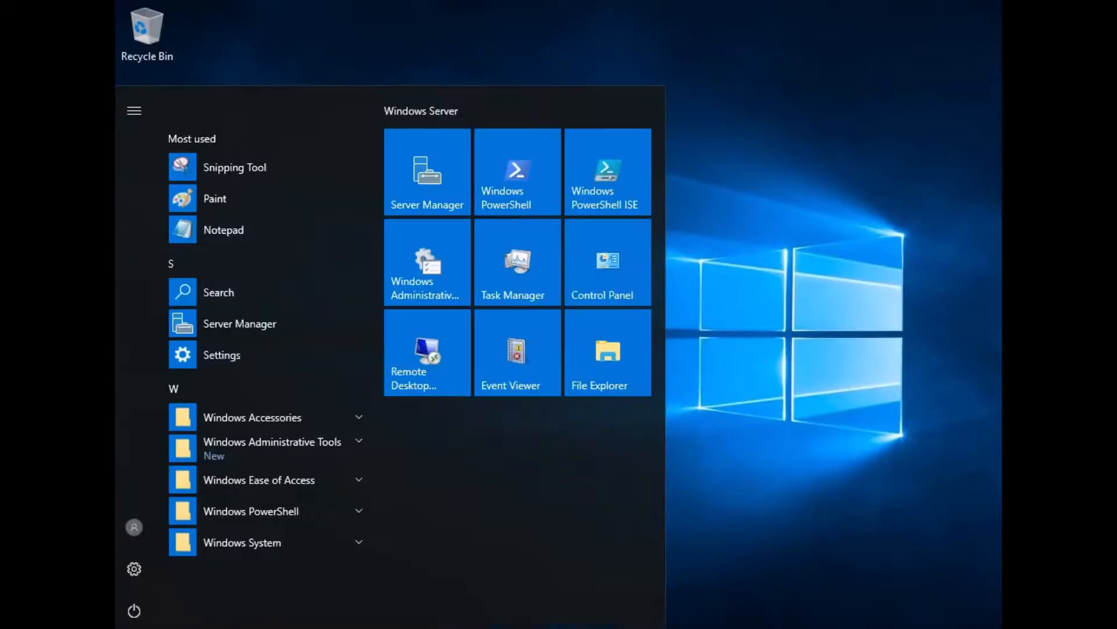
{"action": "left_click", "coordinate": [413, 279]}
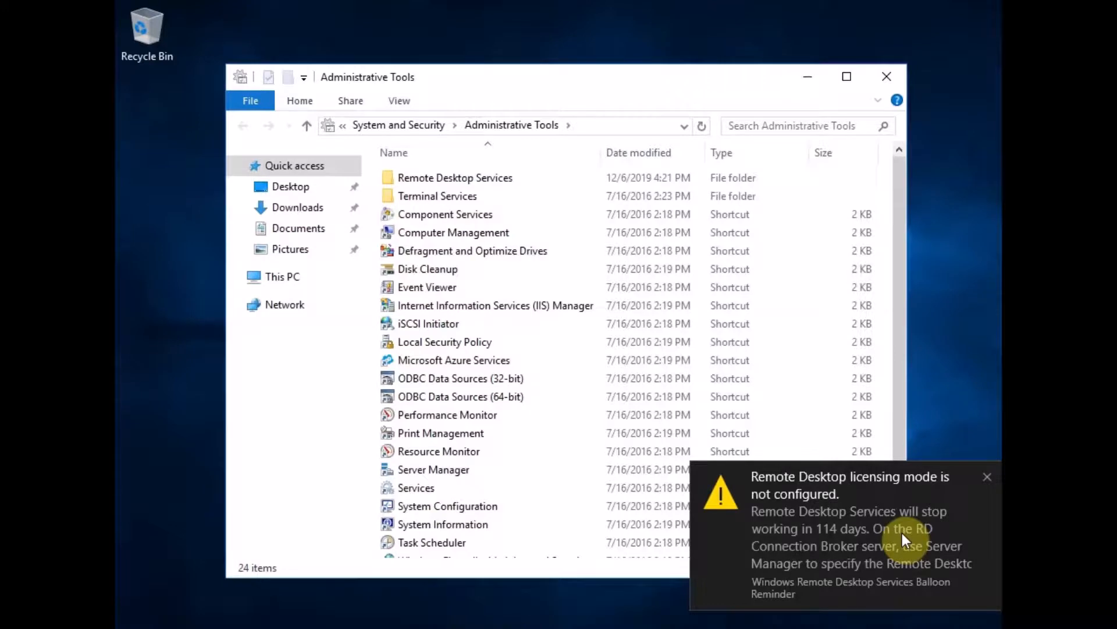
{"action": "left_click", "coordinate": [987, 478]}
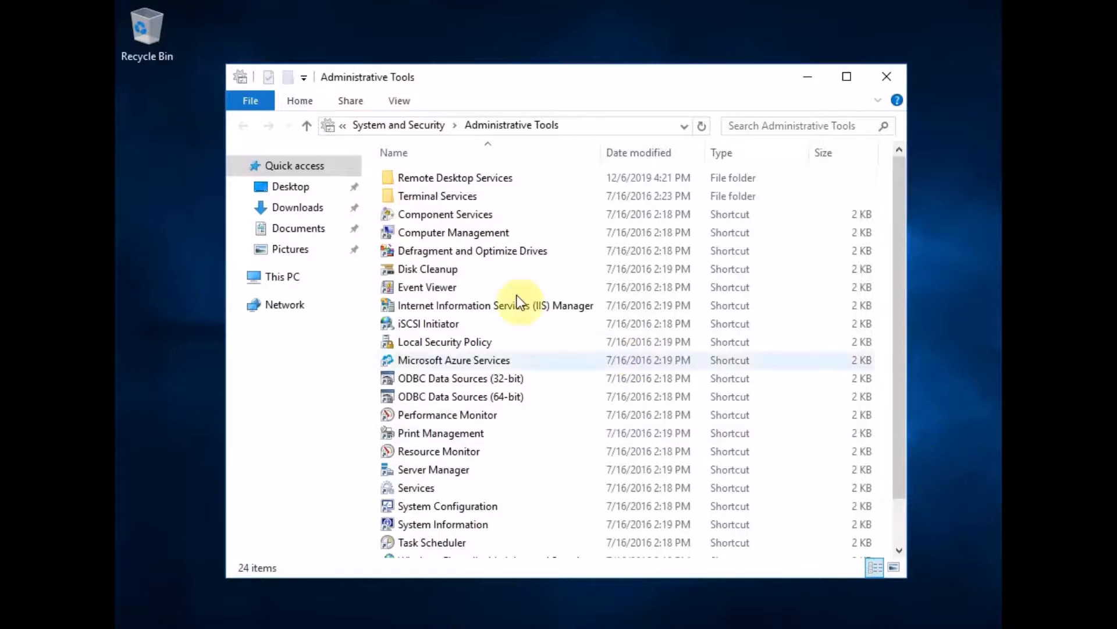
{"action": "double_click", "coordinate": [390, 180]}
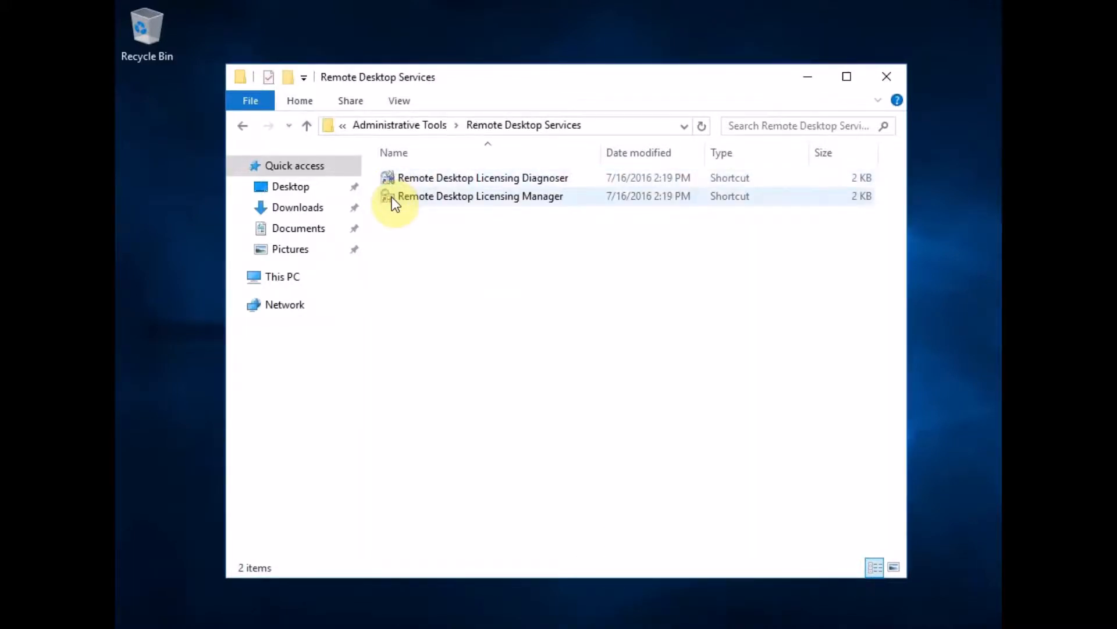
{"action": "double_click", "coordinate": [392, 196]}
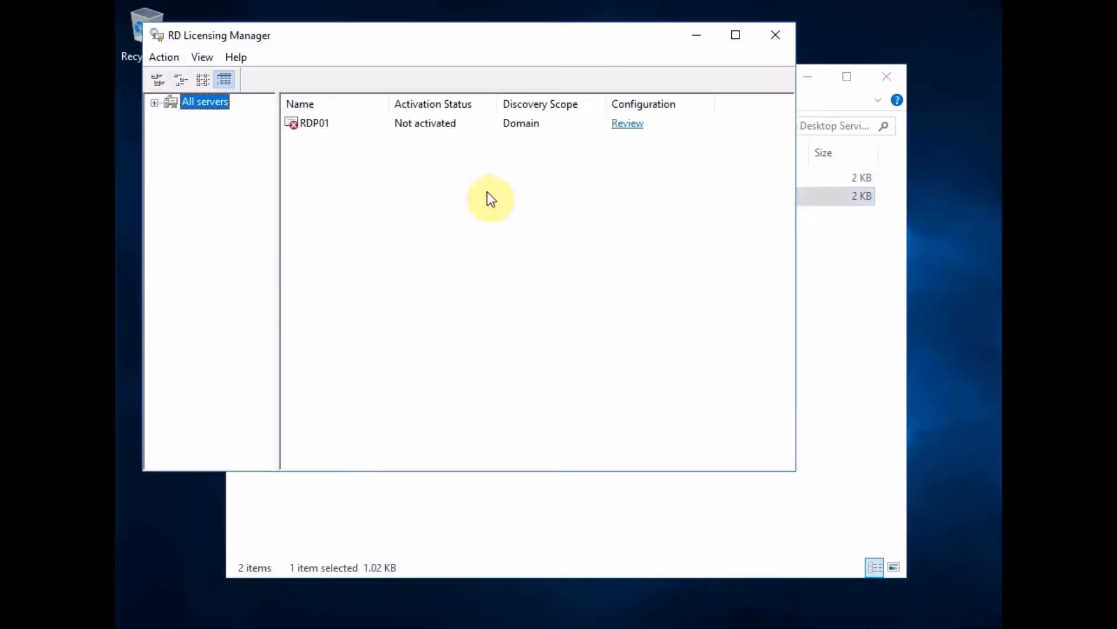
- Add RDP01 to the Terminal Server License Servers group so its configuration reads OK
{"action": "left_click", "coordinate": [892, 84]}
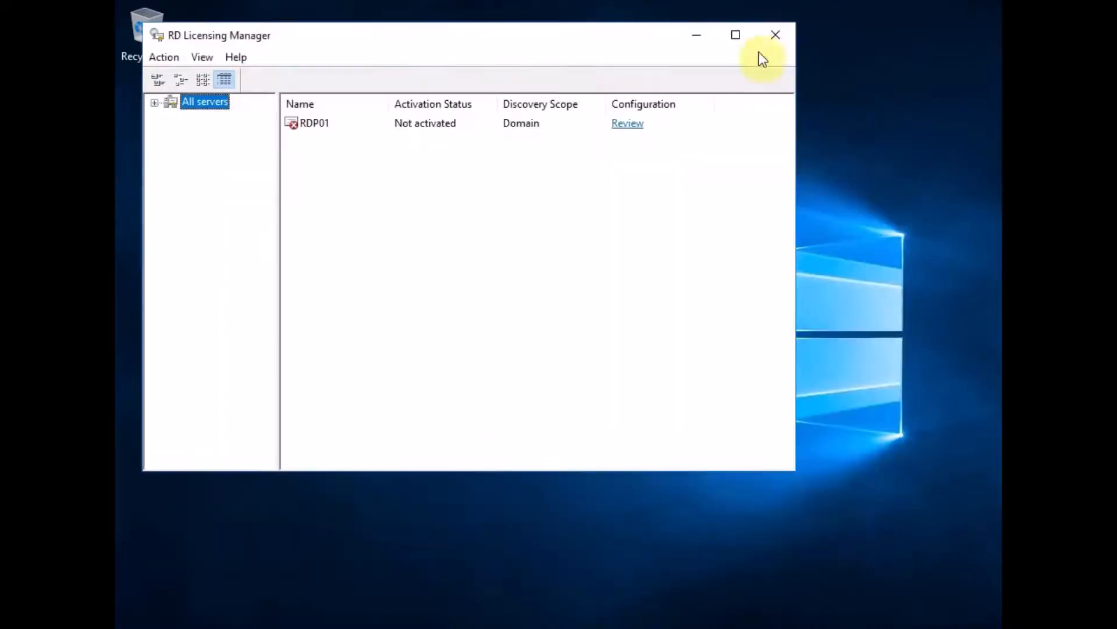
{"action": "left_click", "coordinate": [734, 36]}
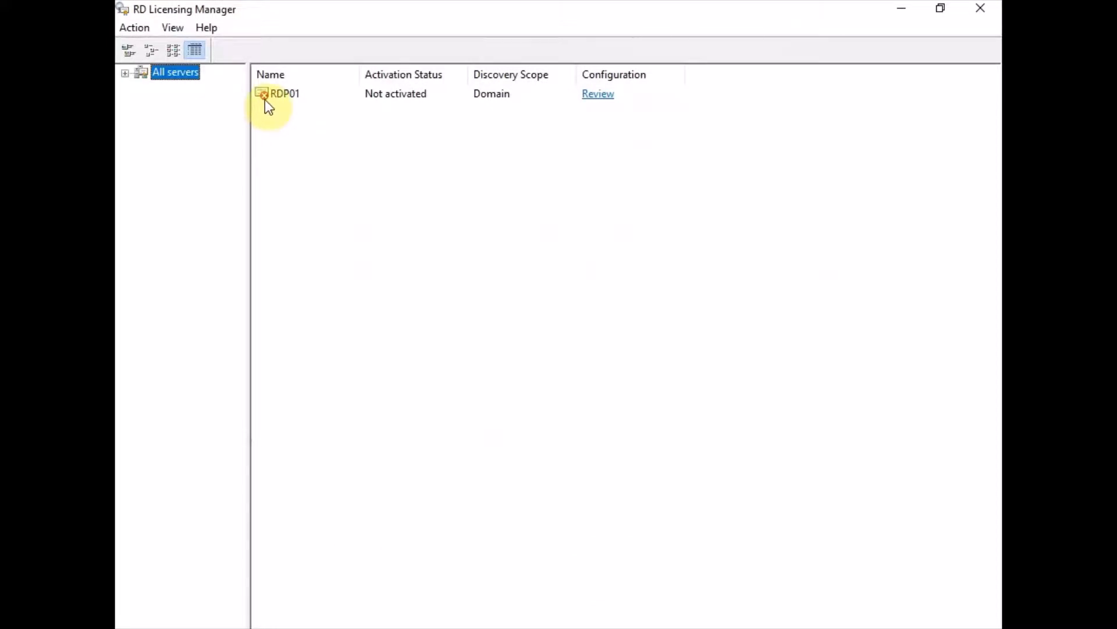
{"action": "left_click", "coordinate": [598, 94]}
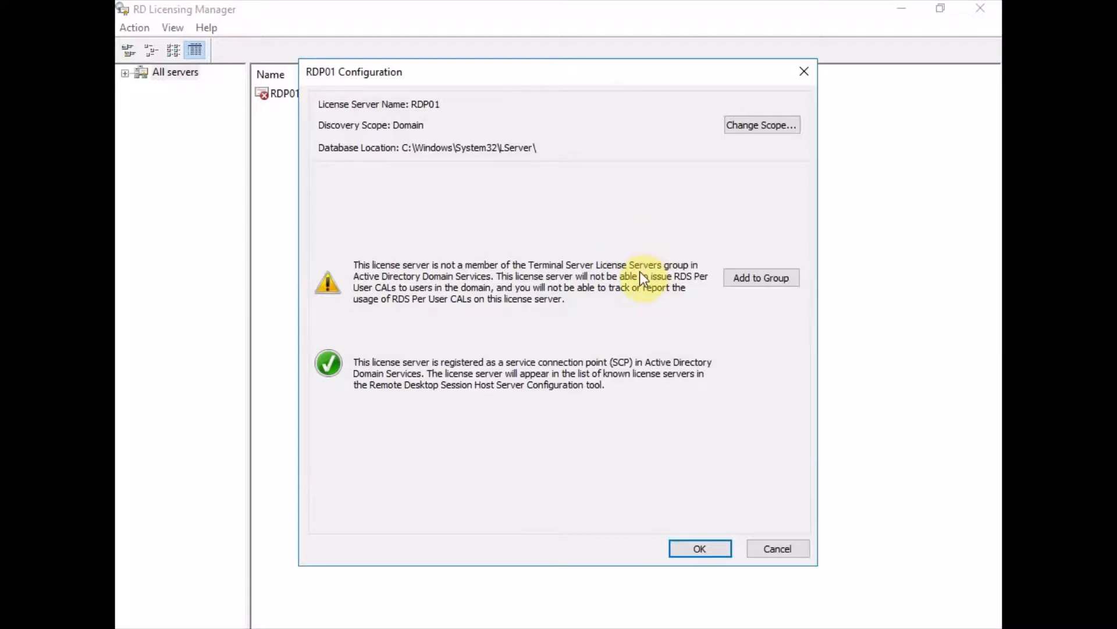
{"action": "left_click", "coordinate": [764, 279]}
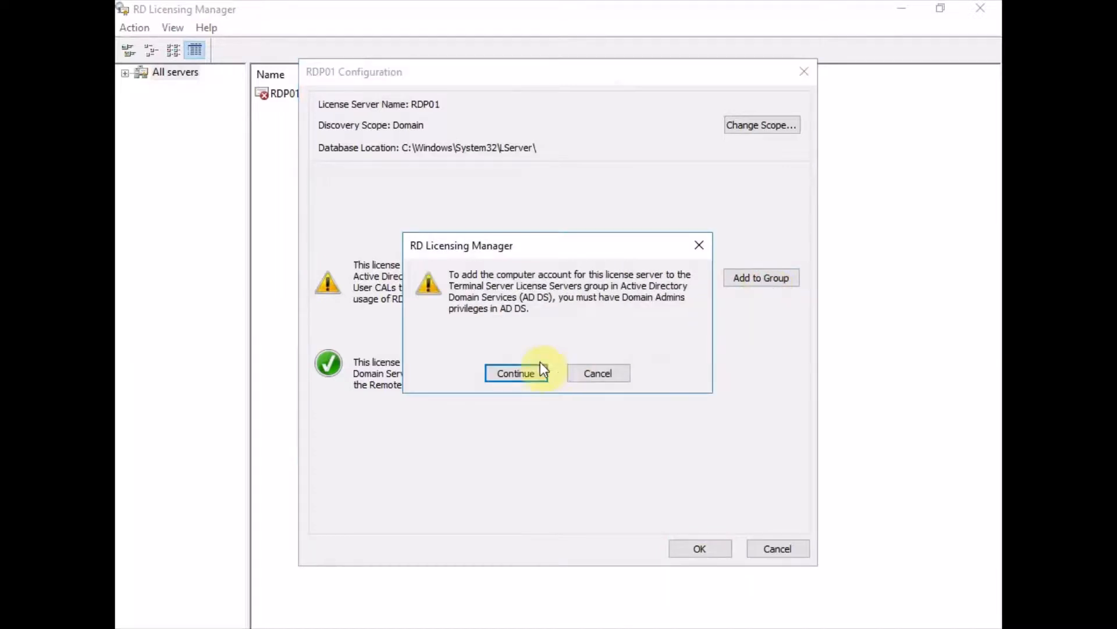
{"action": "left_click", "coordinate": [519, 371]}
{"action": "left_click", "coordinate": [692, 368]}
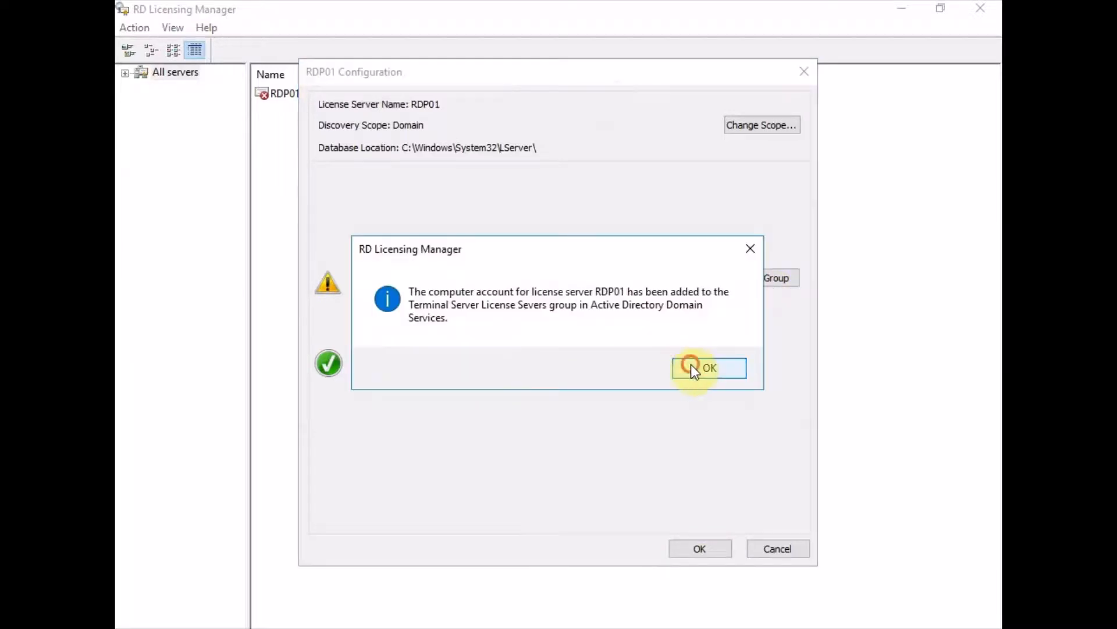
{"action": "left_click", "coordinate": [702, 549]}
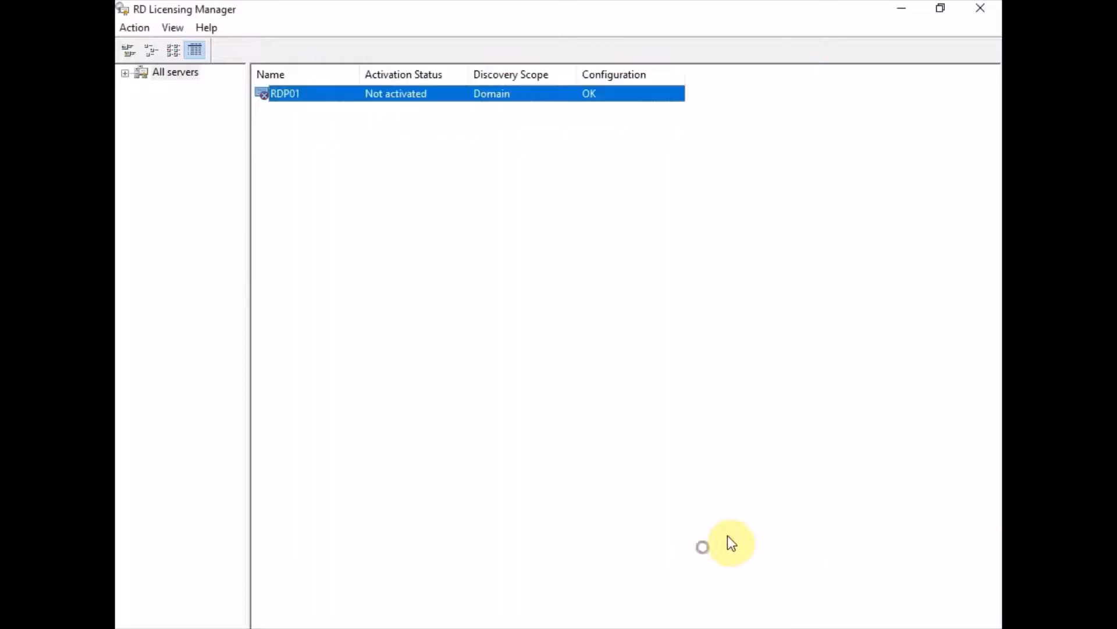
- Expand All servers and start the Activate Server wizard for RDP01
{"action": "left_click", "coordinate": [124, 73]}
{"action": "left_click", "coordinate": [159, 93]}
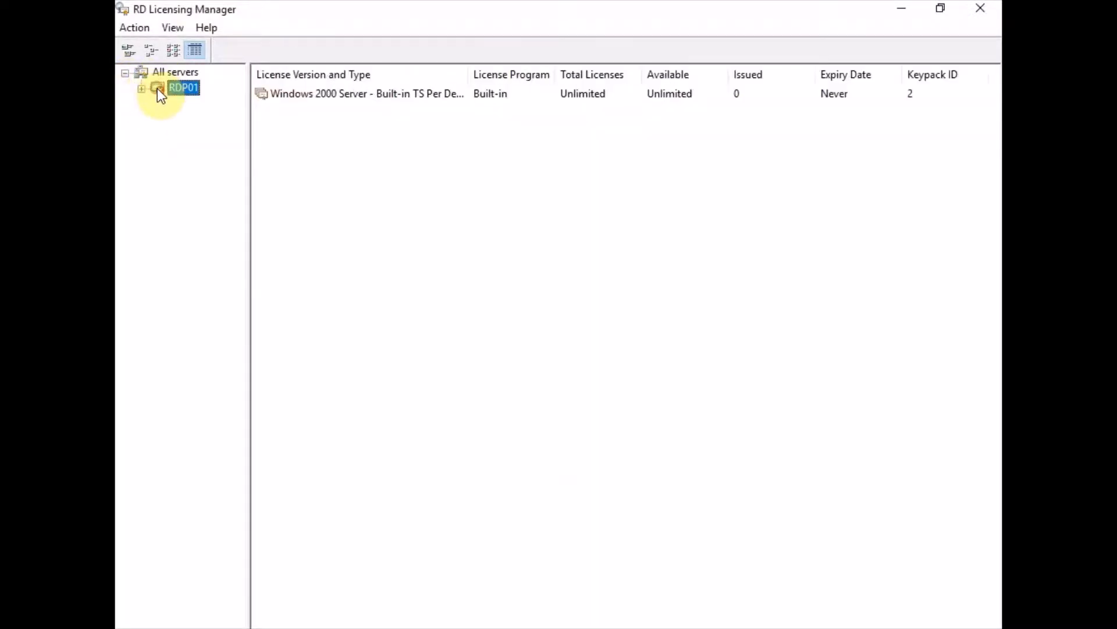
{"action": "right_click", "coordinate": [160, 96]}
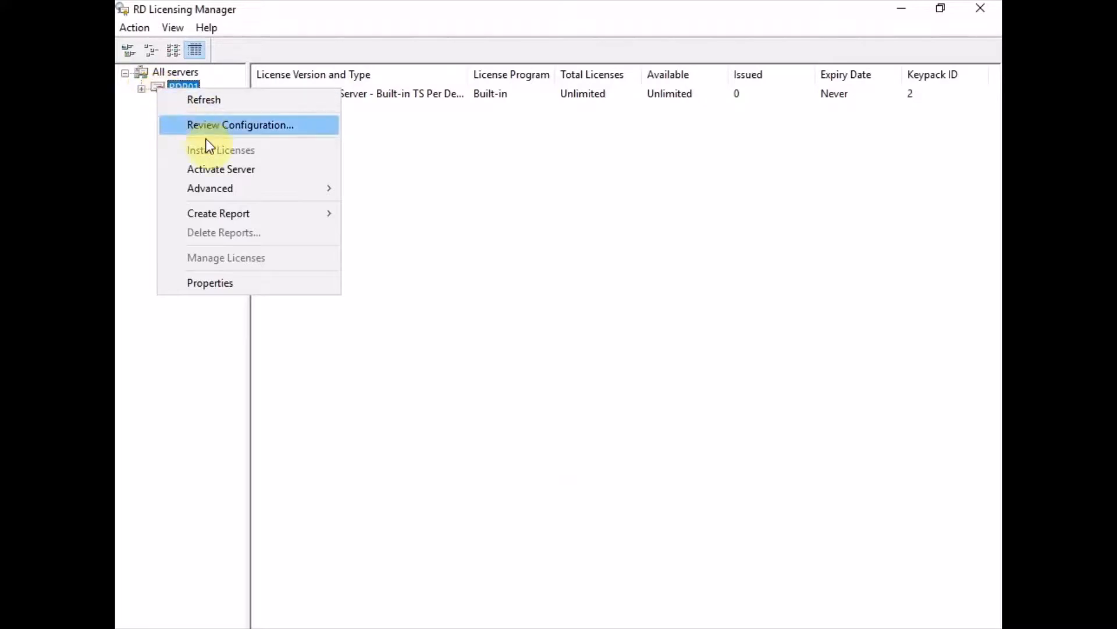
{"action": "left_click", "coordinate": [211, 169]}
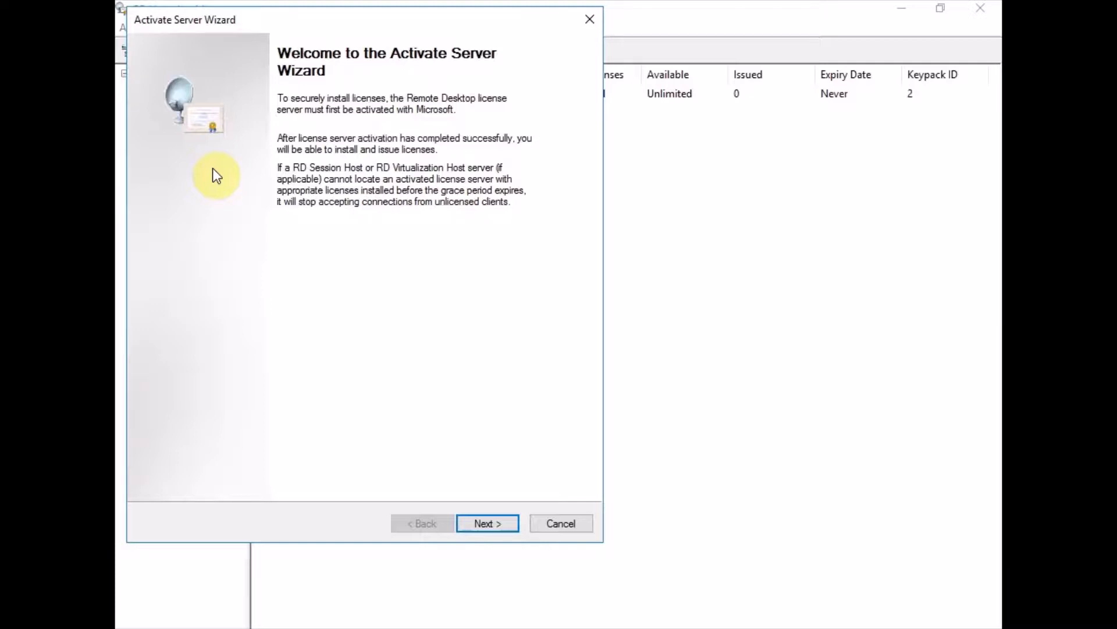
- Keep Automatic connection, enter '.' for last name and company, and choose United Kingdom as country
{"action": "left_click", "coordinate": [502, 522]}
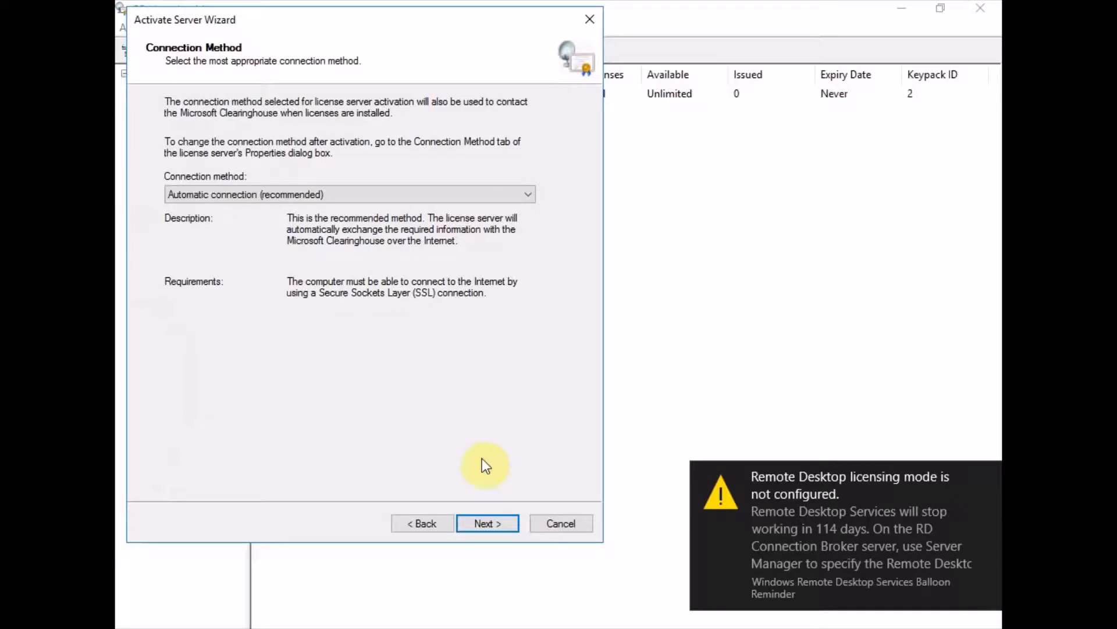
{"action": "left_click", "coordinate": [988, 476]}
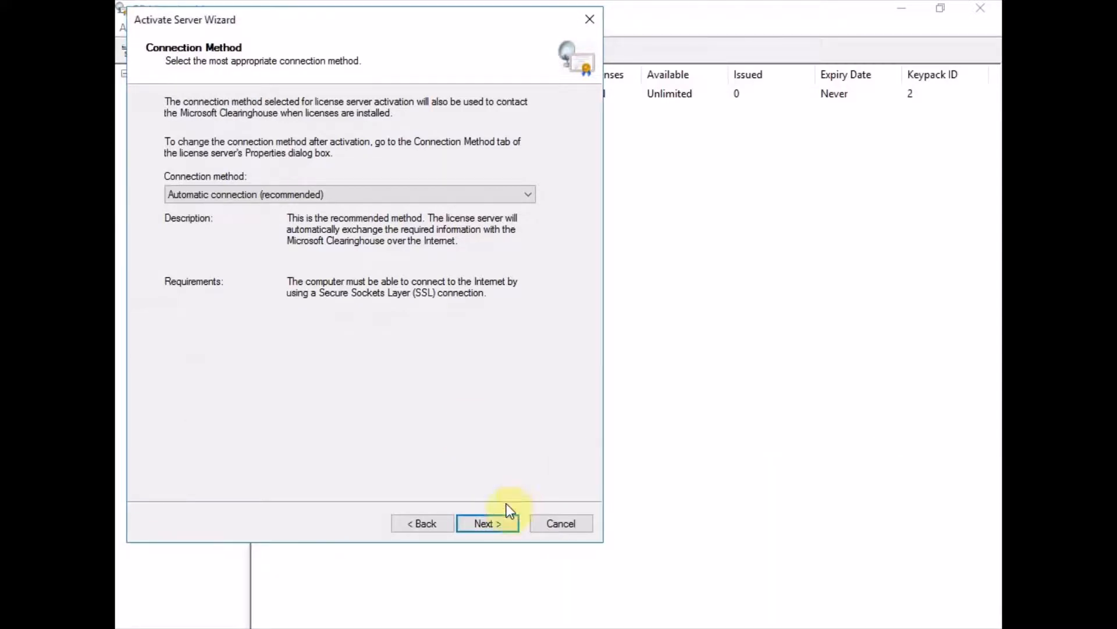
{"action": "left_click", "coordinate": [501, 526]}
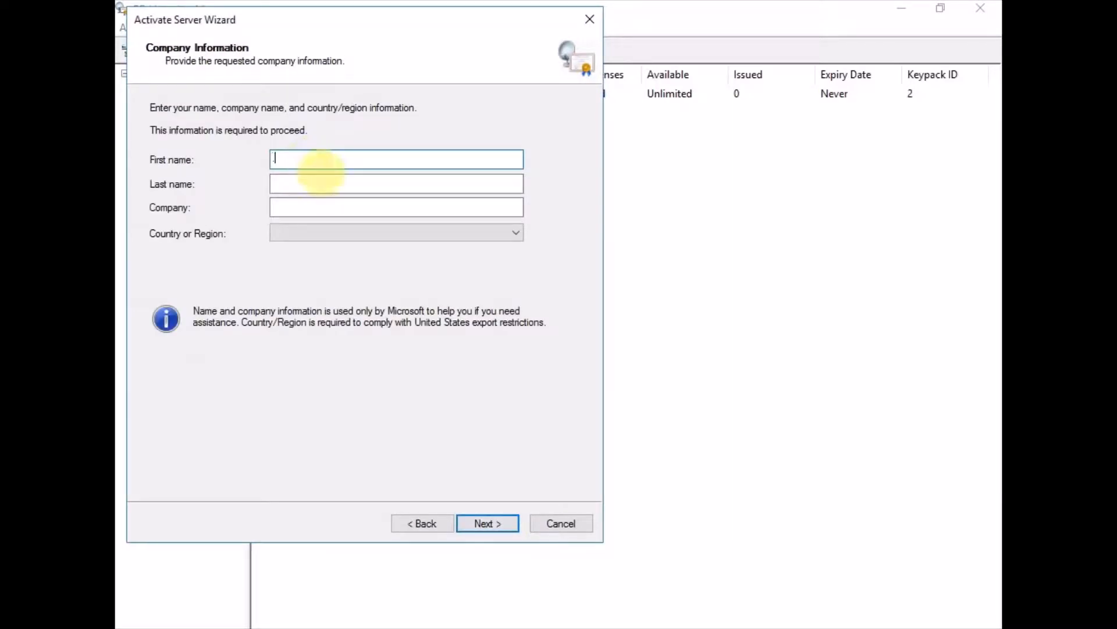
{"action": "left_click", "coordinate": [308, 181]}
{"action": "type", "text": "."}
{"action": "left_click", "coordinate": [307, 206]}
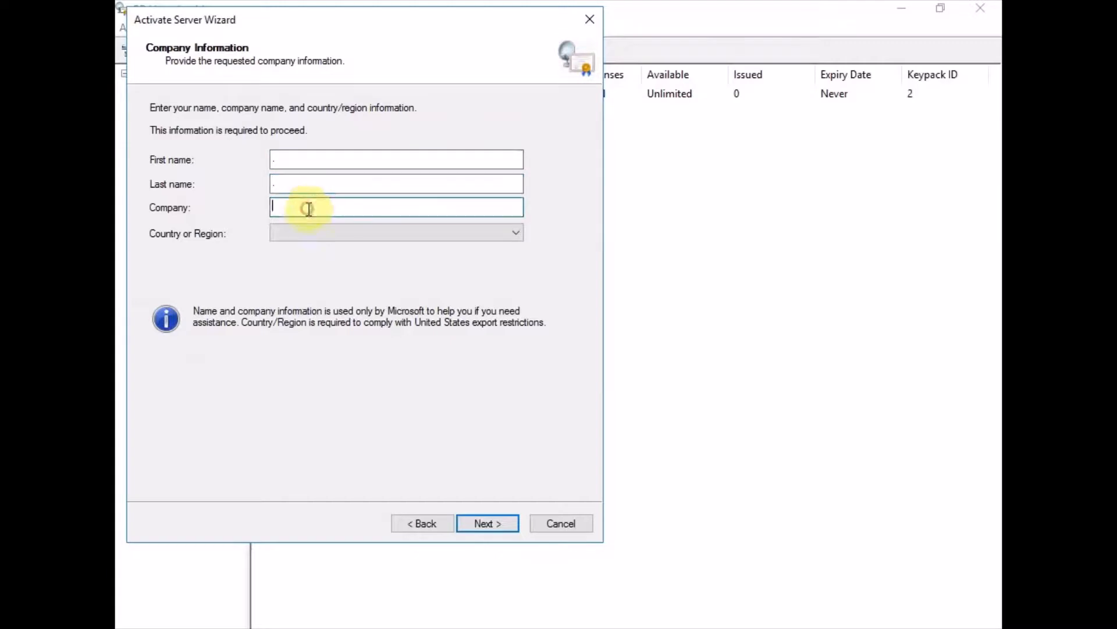
{"action": "type", "text": "."}
{"action": "left_click", "coordinate": [501, 235]}
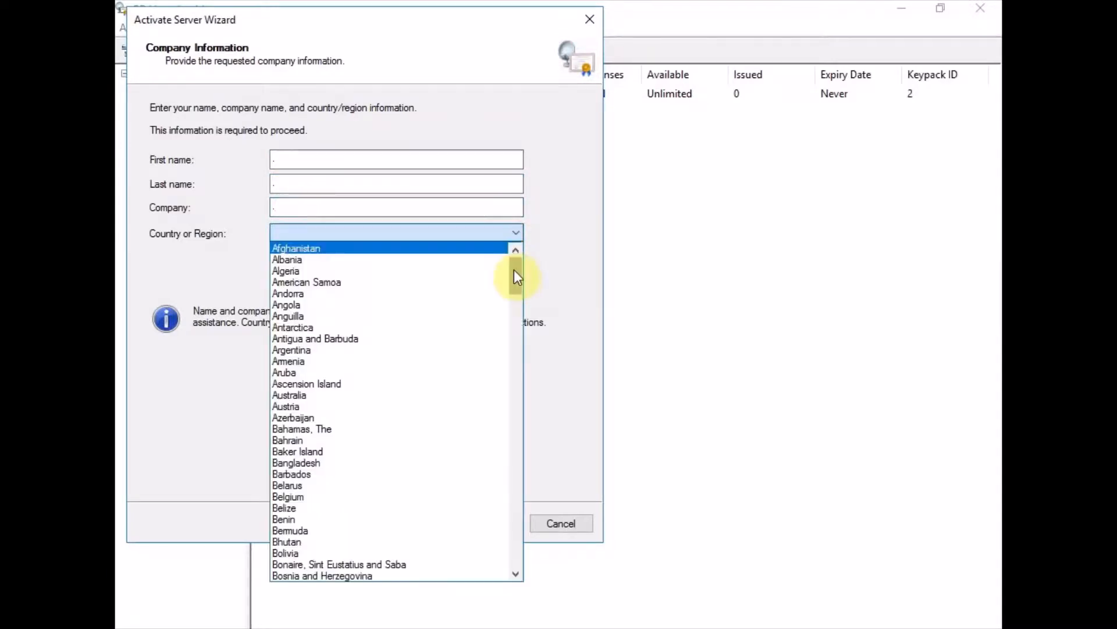
{"action": "left_click_drag", "start_coordinate": [515, 274], "coordinate": [522, 561]}
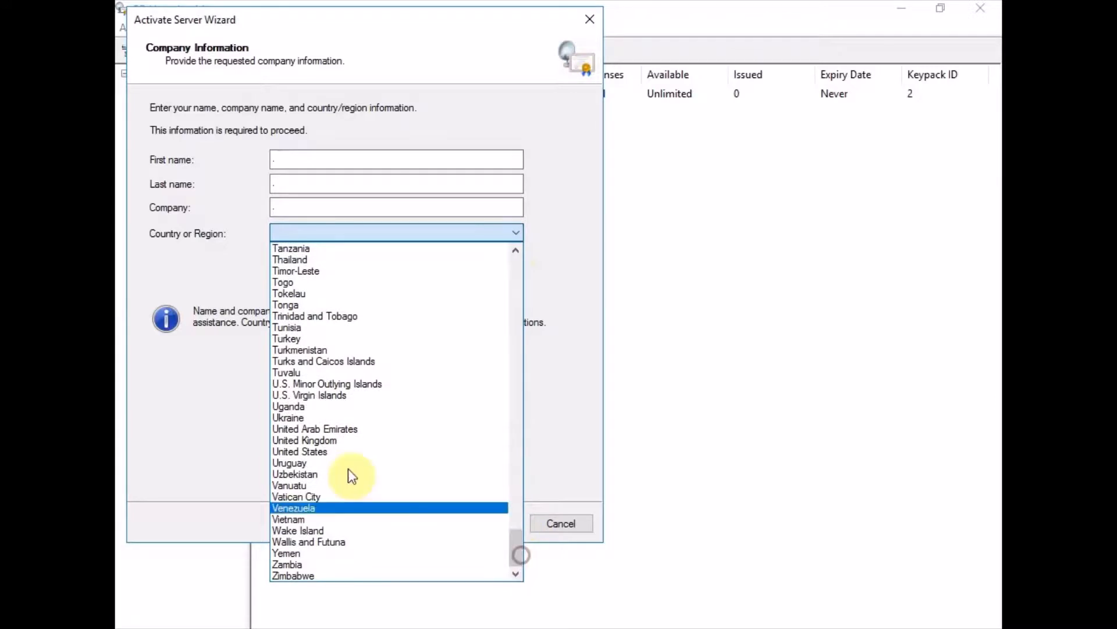
{"action": "left_click", "coordinate": [323, 441]}
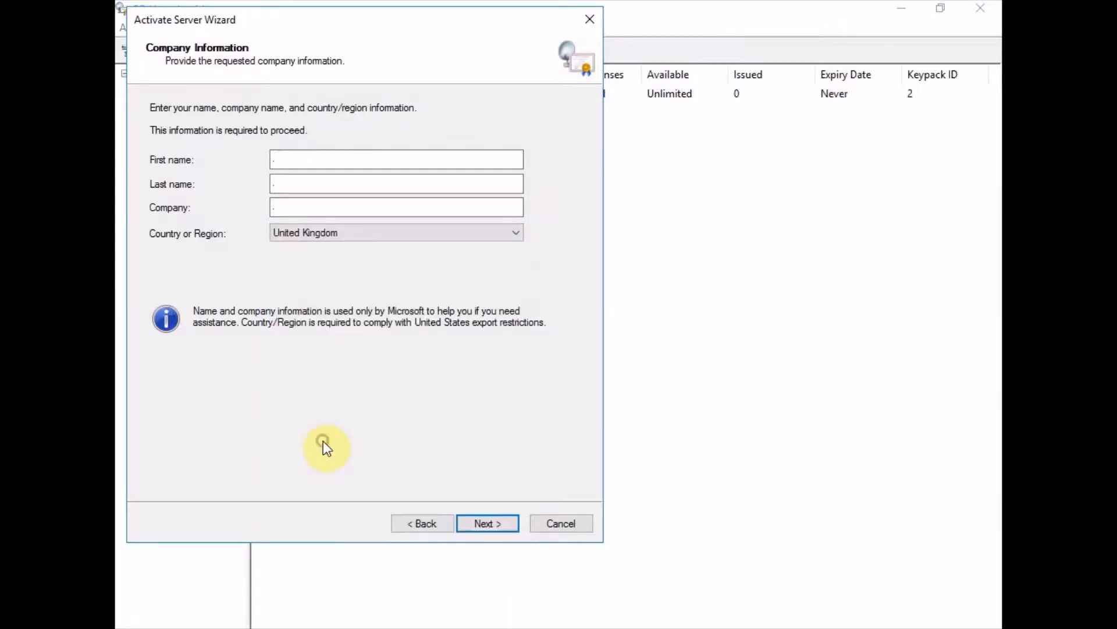
- Skip the optional company details, activate RDP01, and postpone installing licenses
{"action": "left_click", "coordinate": [496, 525]}
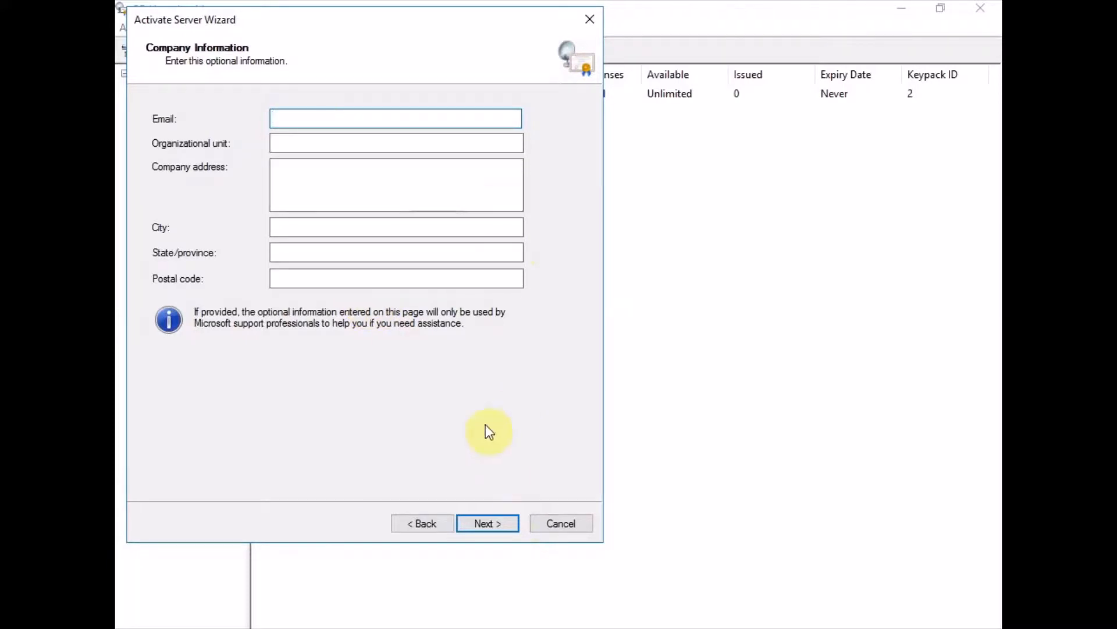
{"action": "left_click", "coordinate": [501, 522]}
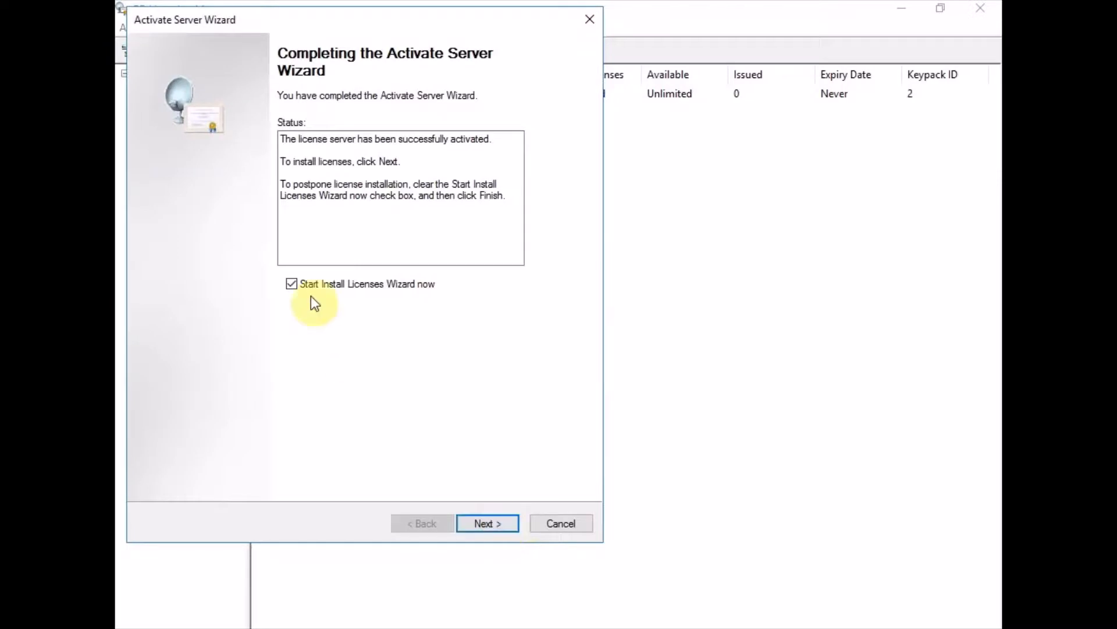
{"action": "left_click", "coordinate": [295, 288]}
- Finish the activation wizard and expand the now-activated RDP01 node to check its keypacks
{"action": "left_click", "coordinate": [507, 521]}
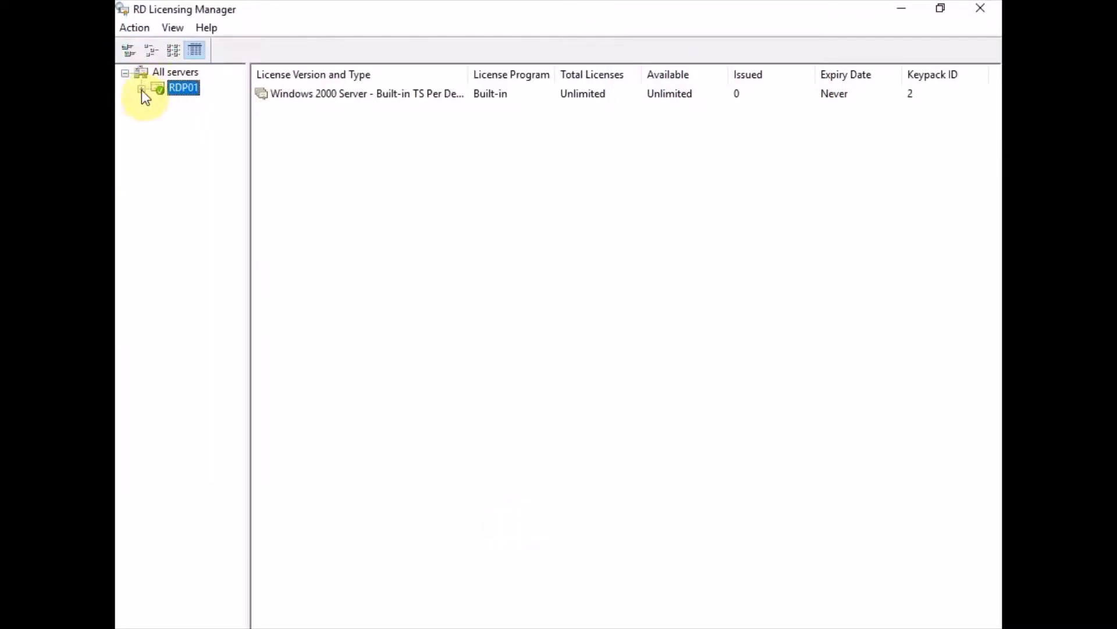
{"action": "left_click", "coordinate": [142, 88]}
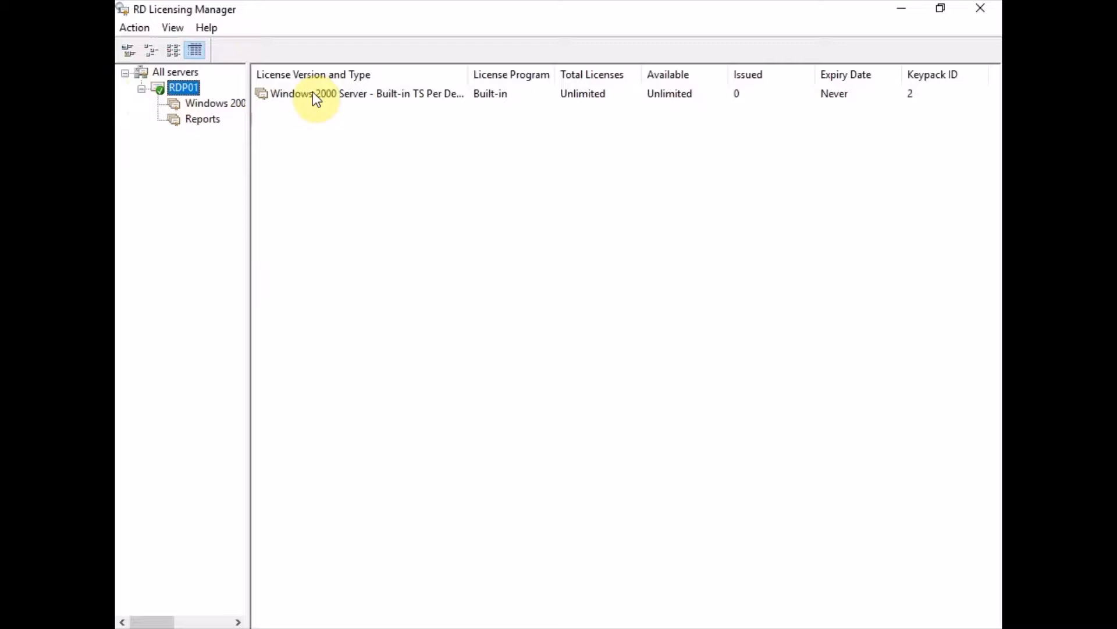
{"action": "right_click", "coordinate": [159, 90]}
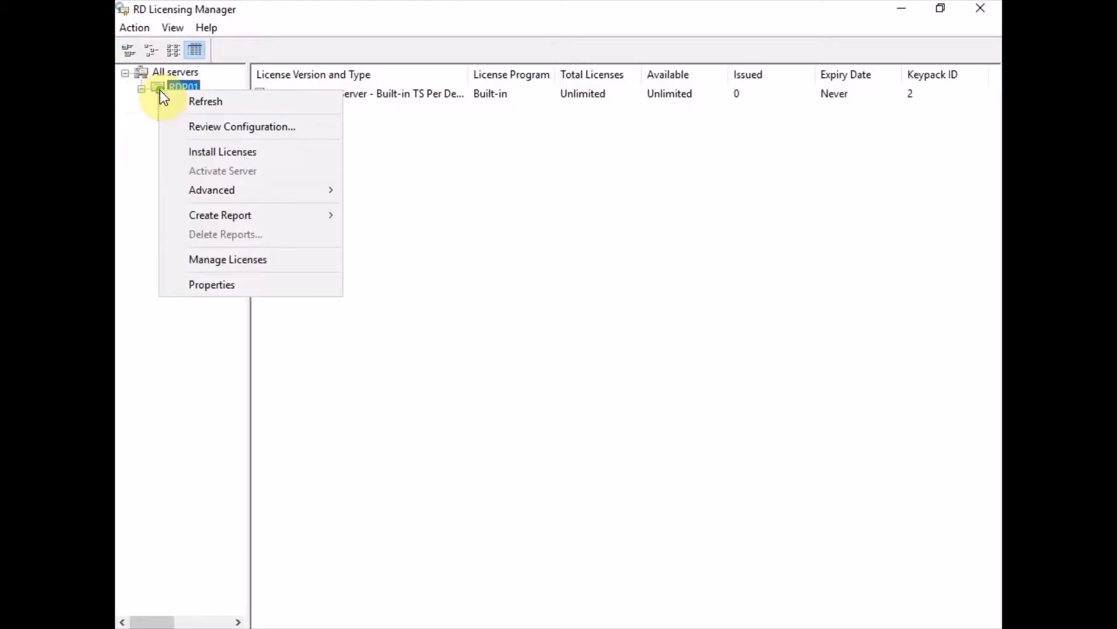
- Start the Install Licenses wizard, choose Services Provider License Agreement, and enter the agreement number
{"action": "left_click", "coordinate": [195, 152]}
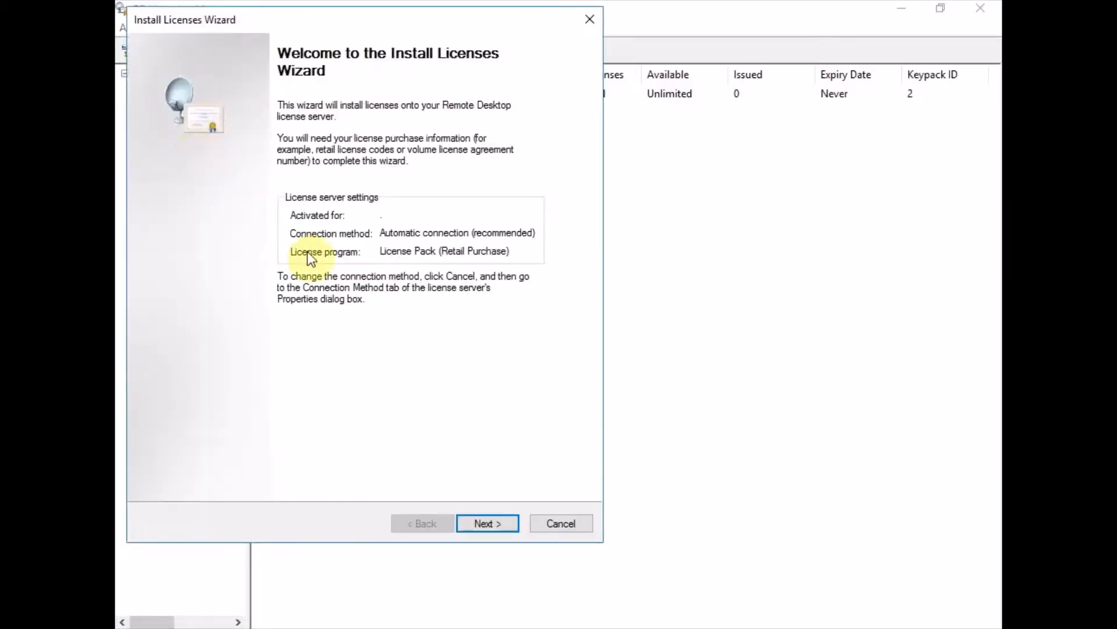
{"action": "left_click", "coordinate": [505, 525]}
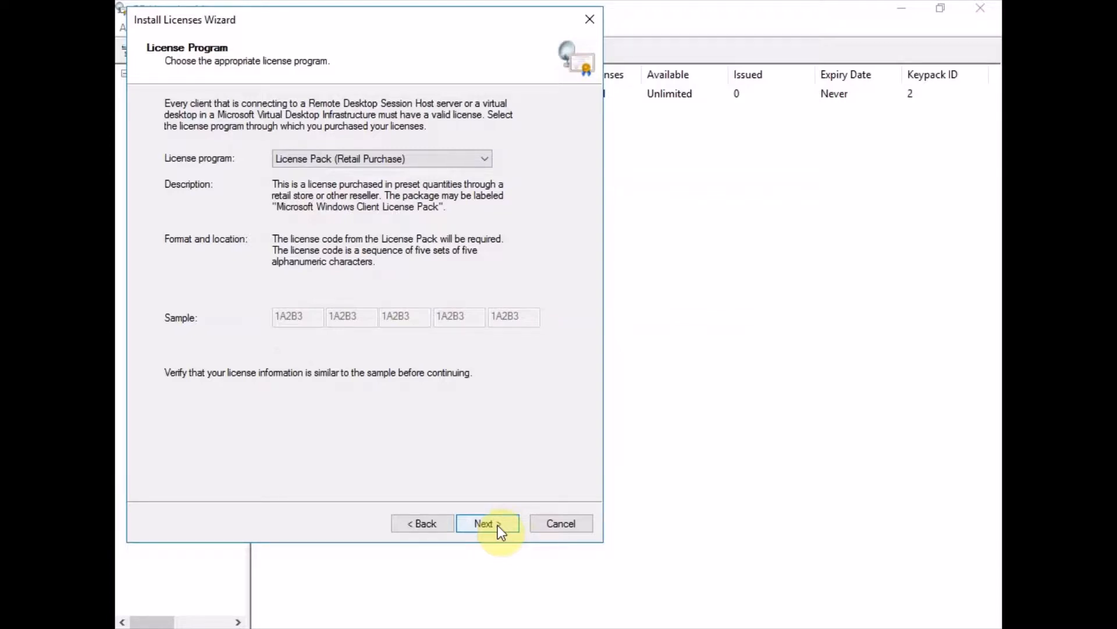
{"action": "left_click", "coordinate": [485, 158]}
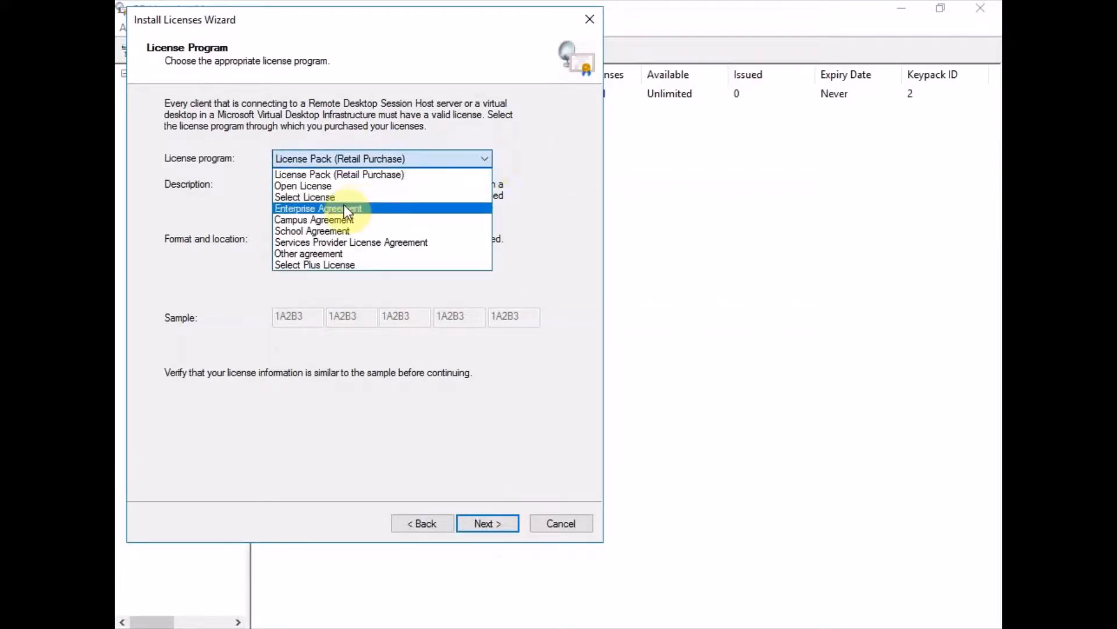
{"action": "left_click", "coordinate": [341, 242]}
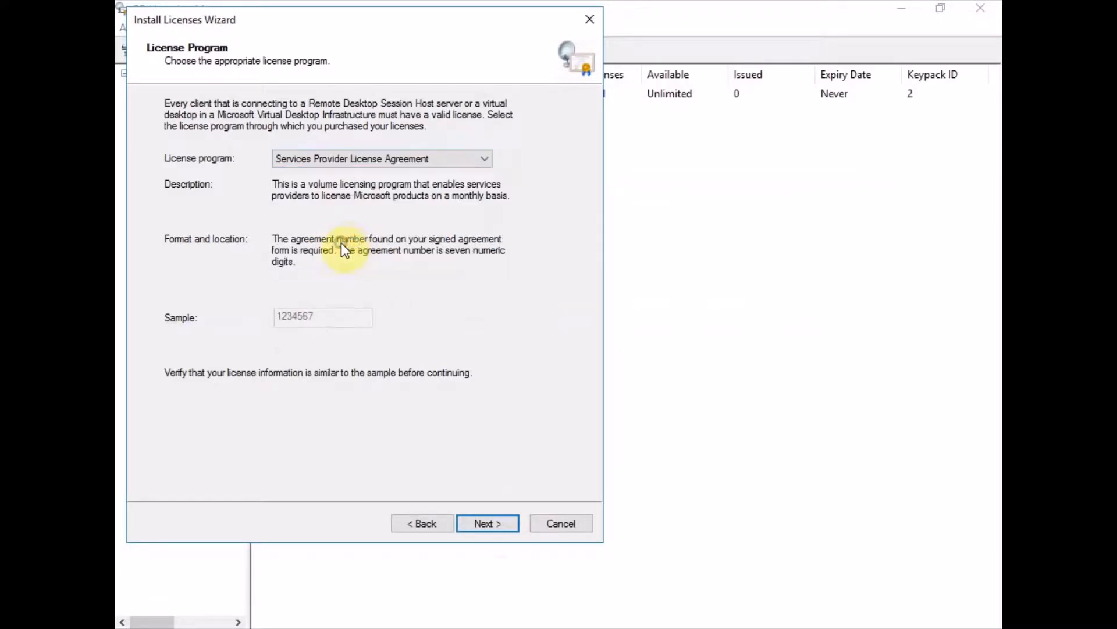
{"action": "left_click", "coordinate": [490, 523]}
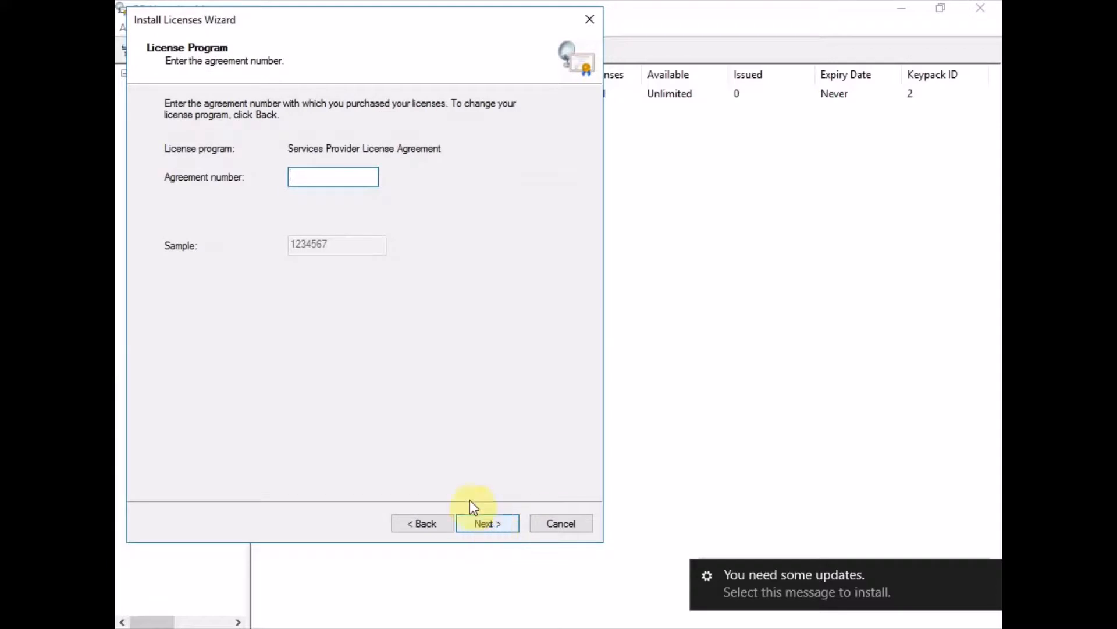
{"action": "left_click", "coordinate": [304, 176]}
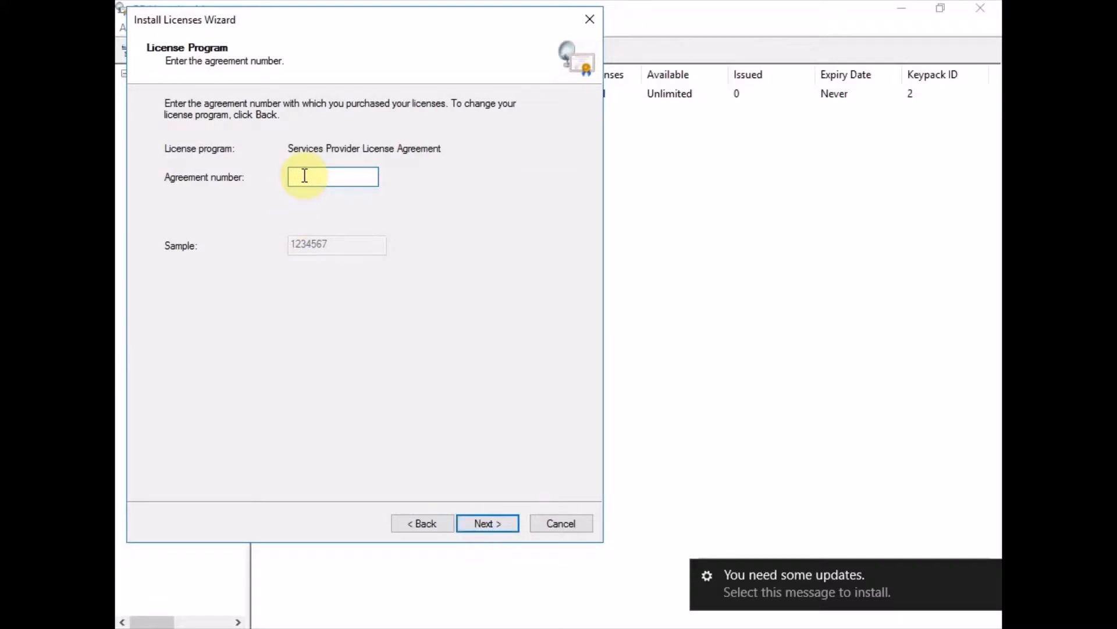
{"action": "type", "text": "12345678"}
- Pick Windows Server 2016, RDS Per User CAL, quantity 25, then cancel the license wizard
{"action": "left_click", "coordinate": [507, 523]}
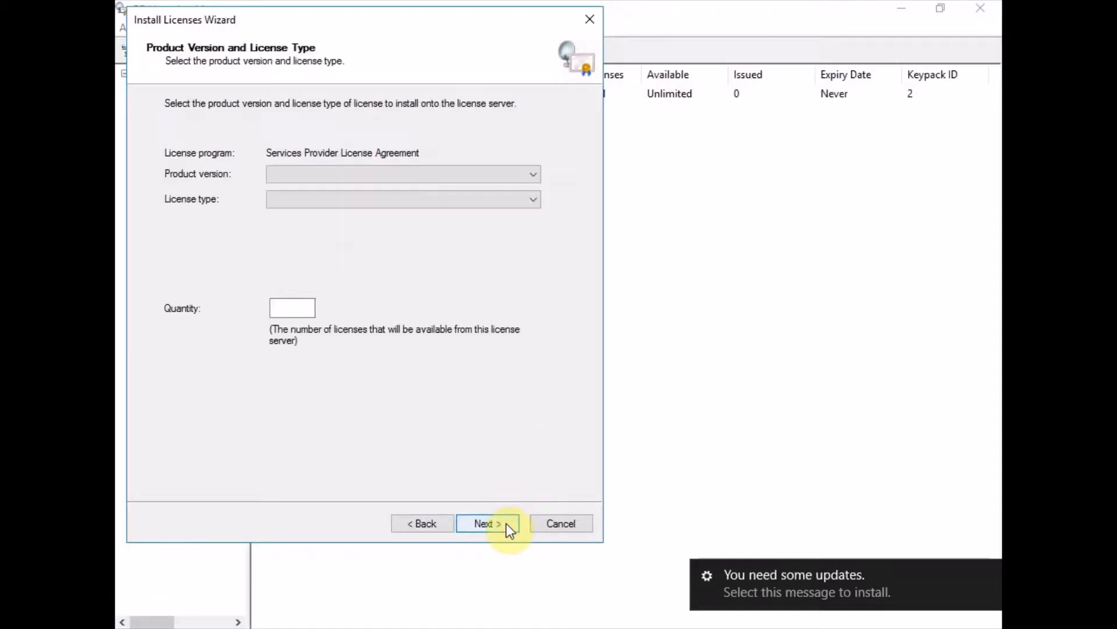
{"action": "left_click", "coordinate": [988, 576]}
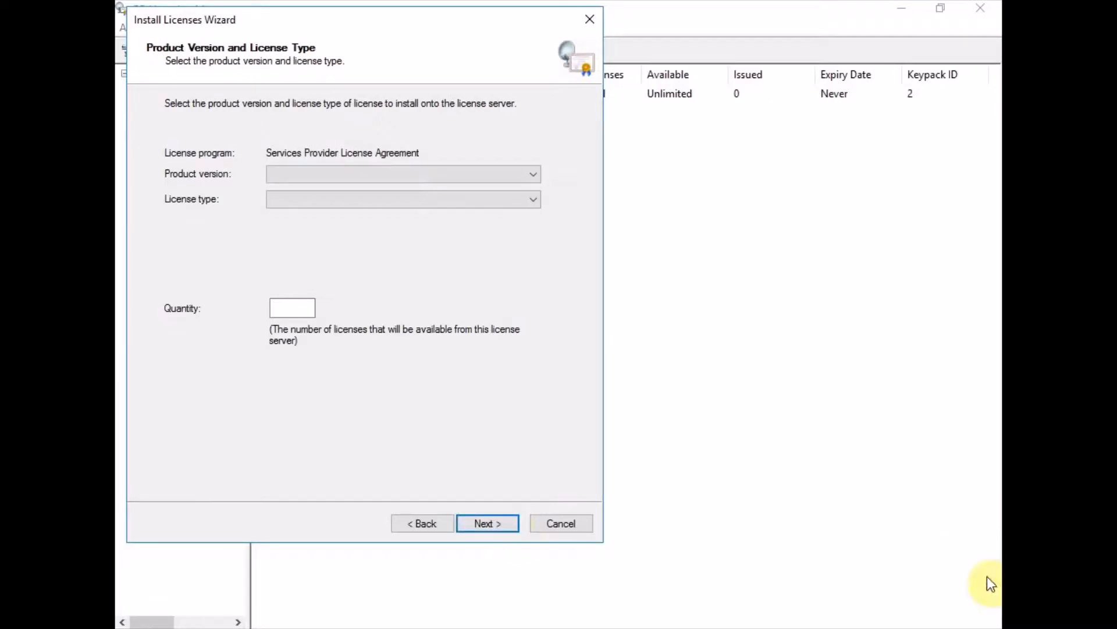
{"action": "left_click", "coordinate": [532, 176]}
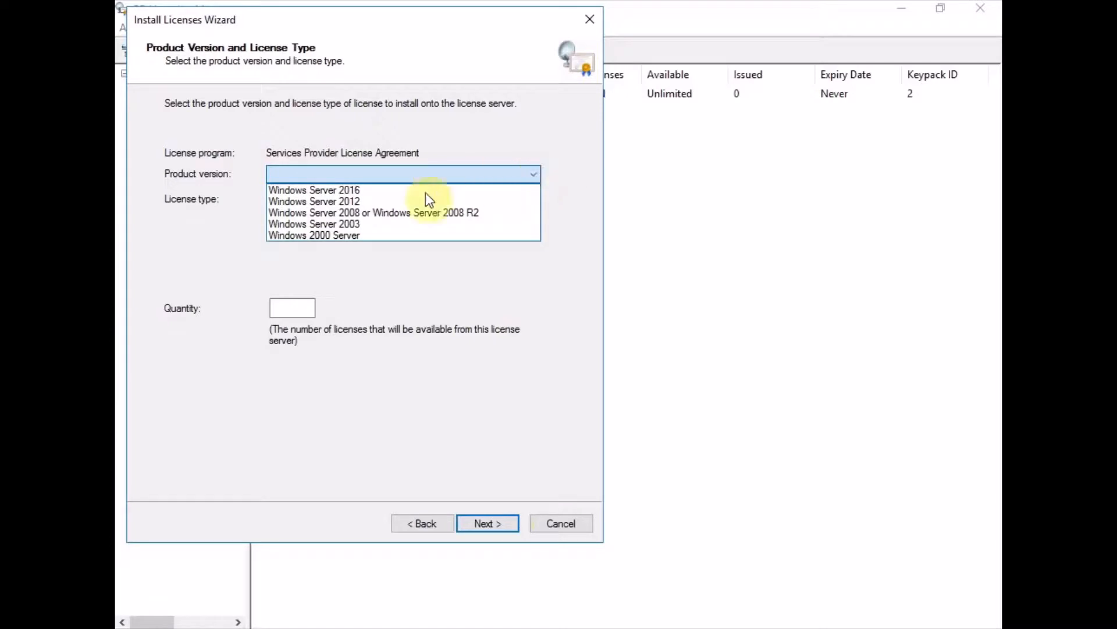
{"action": "left_click", "coordinate": [375, 191]}
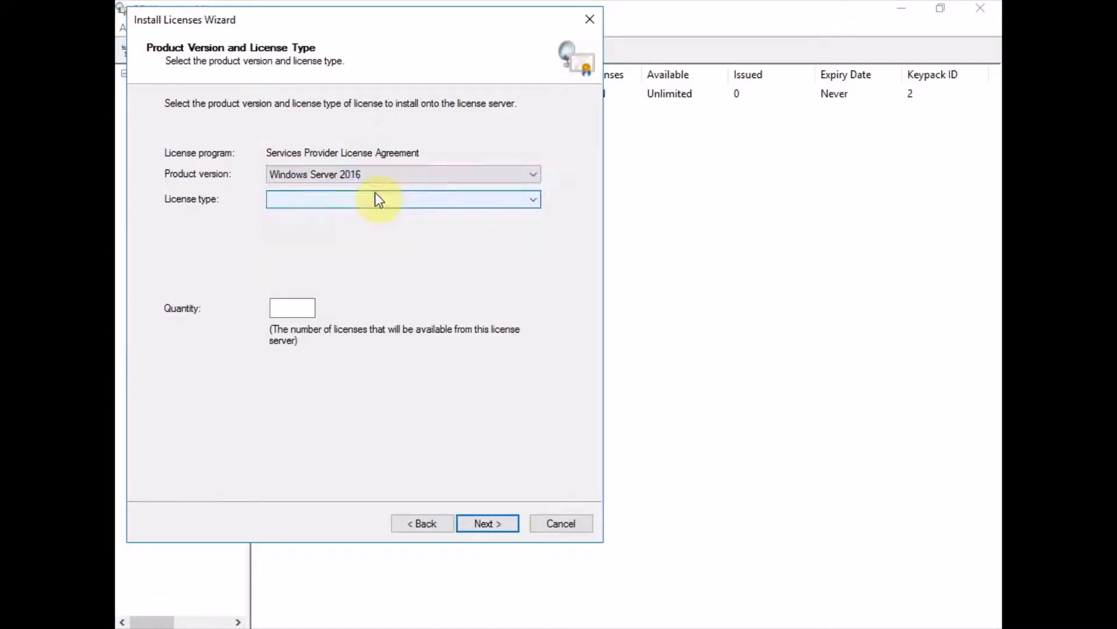
{"action": "left_click", "coordinate": [535, 201]}
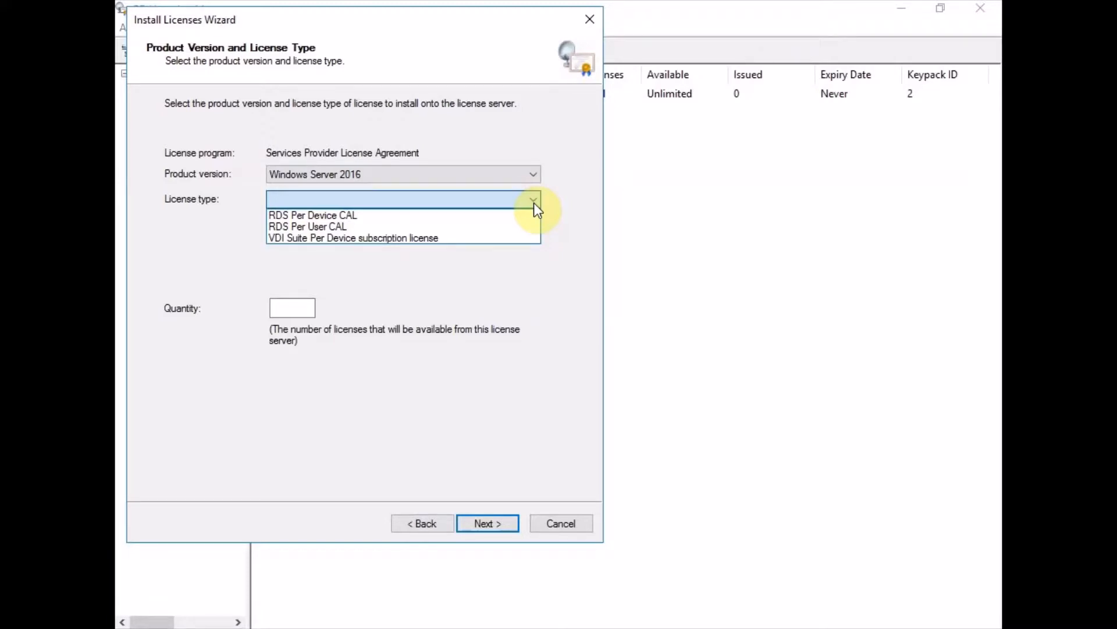
{"action": "left_click", "coordinate": [329, 226]}
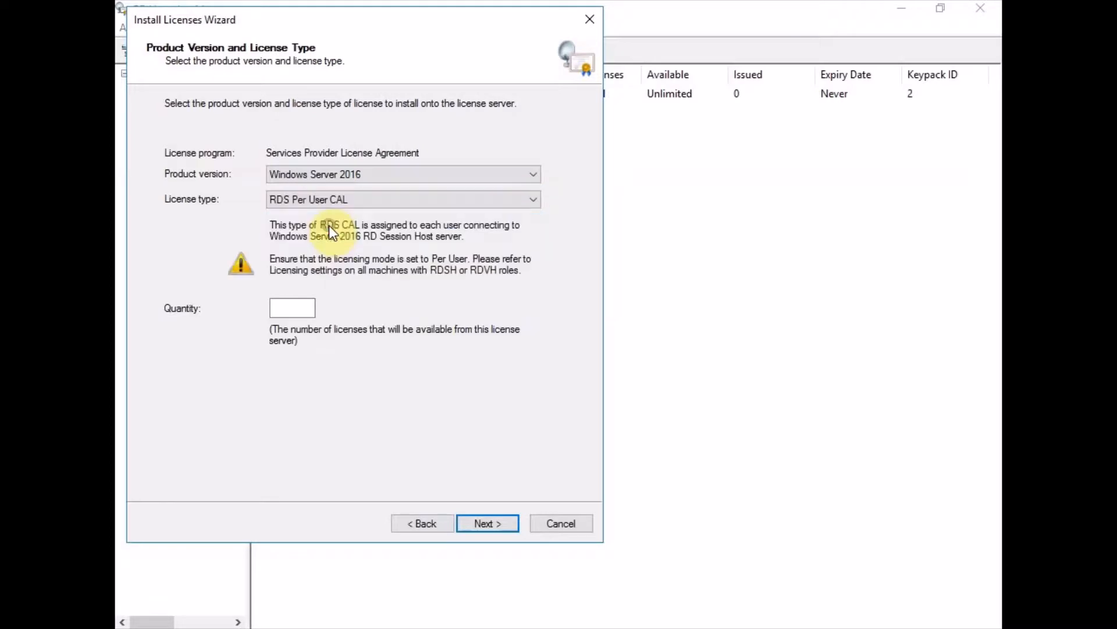
{"action": "left_click", "coordinate": [294, 304]}
{"action": "type", "text": "25"}
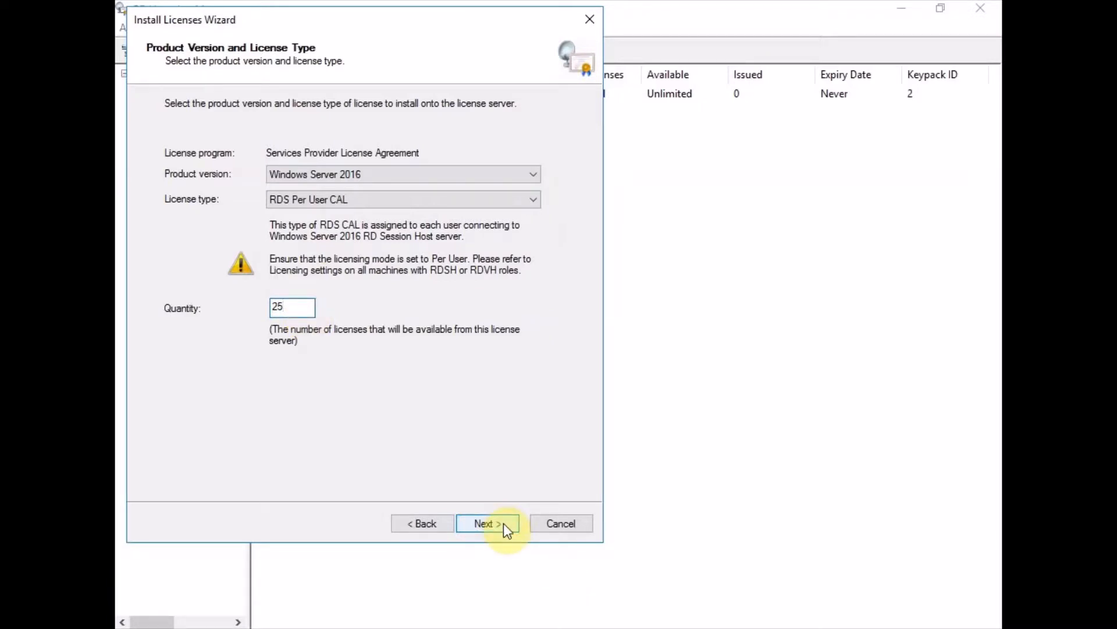
{"action": "left_click", "coordinate": [565, 525]}
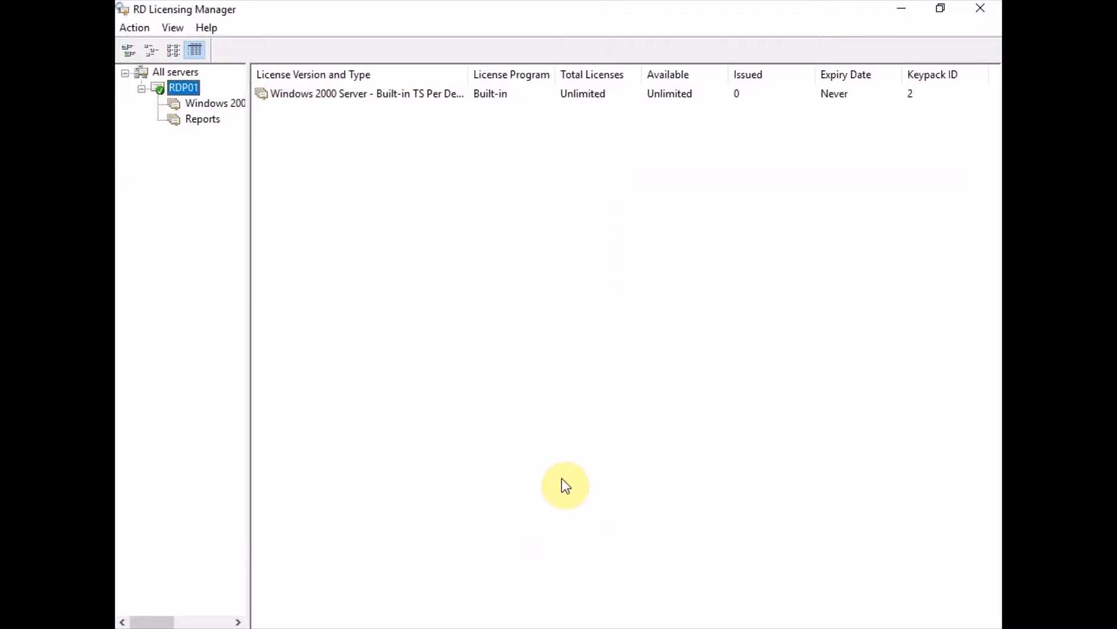
- Select the built-in Windows 2000 license entry and close RD Licensing Manager
{"action": "left_click", "coordinate": [263, 108]}
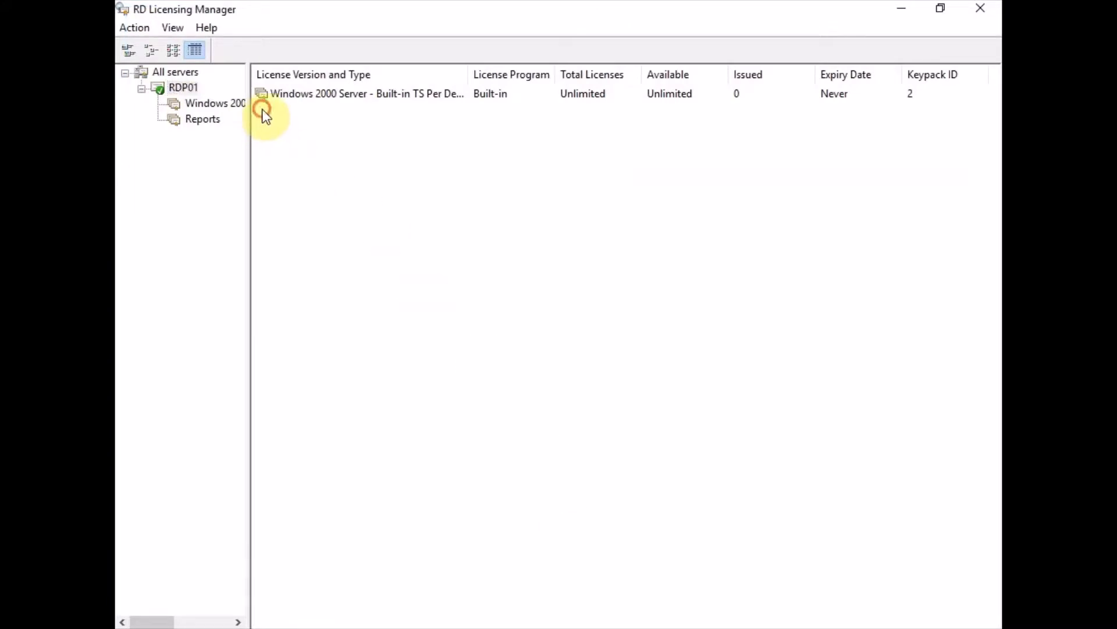
{"action": "left_click", "coordinate": [263, 95]}
{"action": "left_click", "coordinate": [264, 107]}
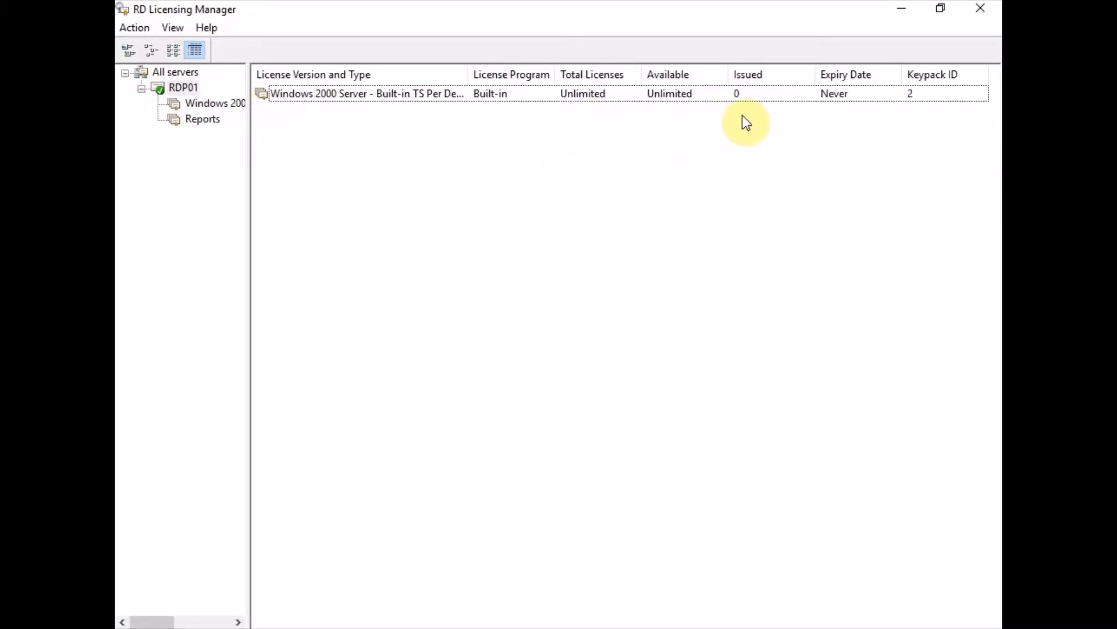
{"action": "left_click", "coordinate": [980, 9]}
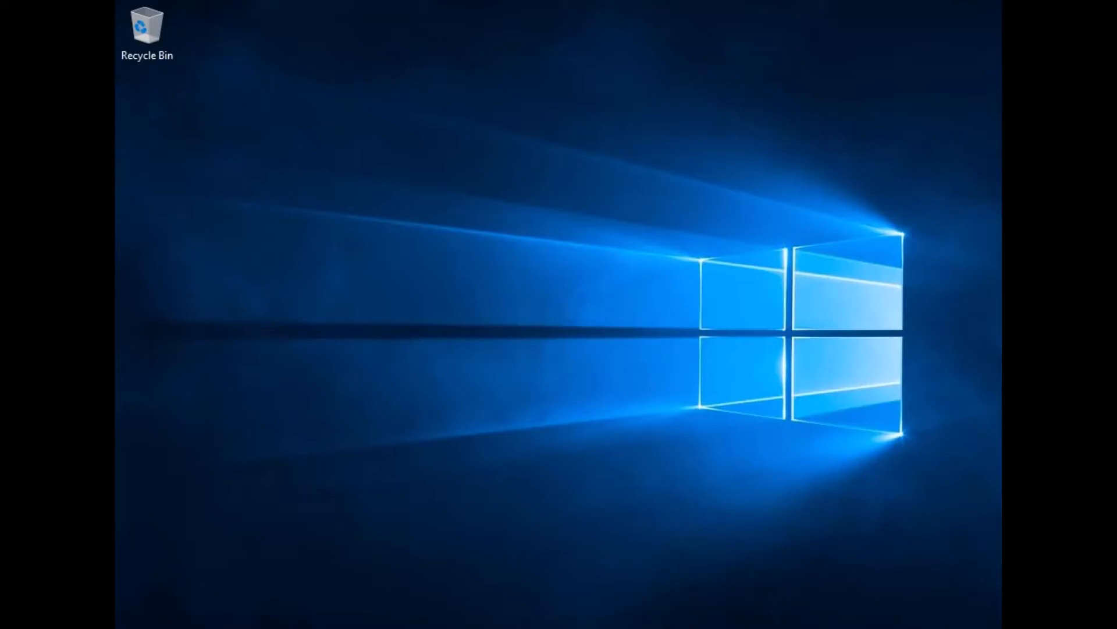
- Launch Group Policy Management from Administrative Tools and create a GPO named RDP01 under Group Policy Objects
{"action": "key", "text": "super"}
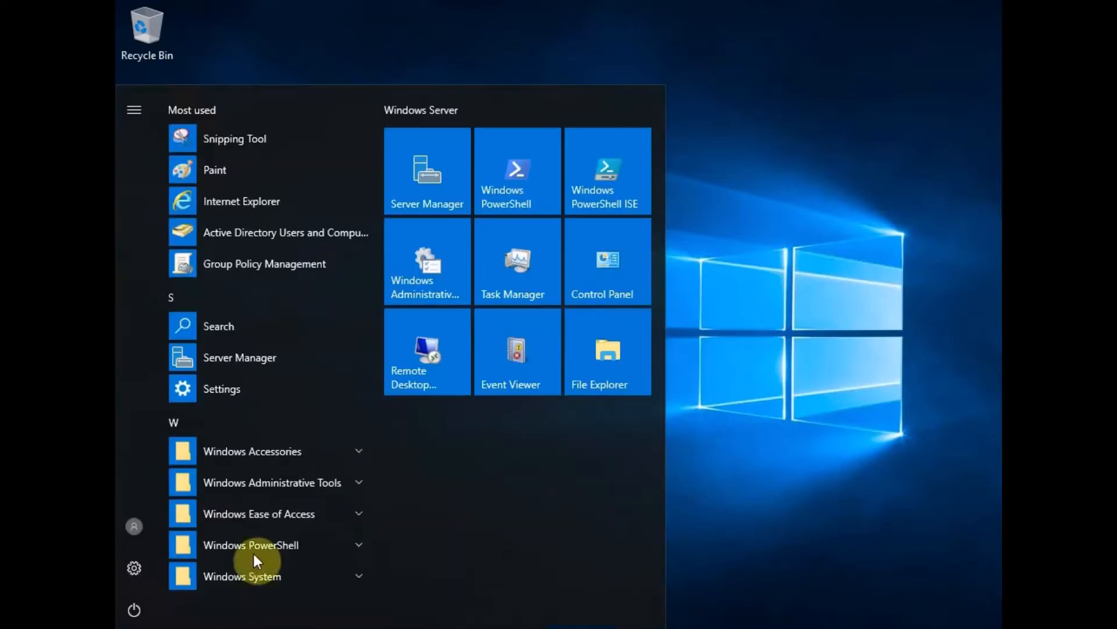
{"action": "left_click", "coordinate": [414, 288]}
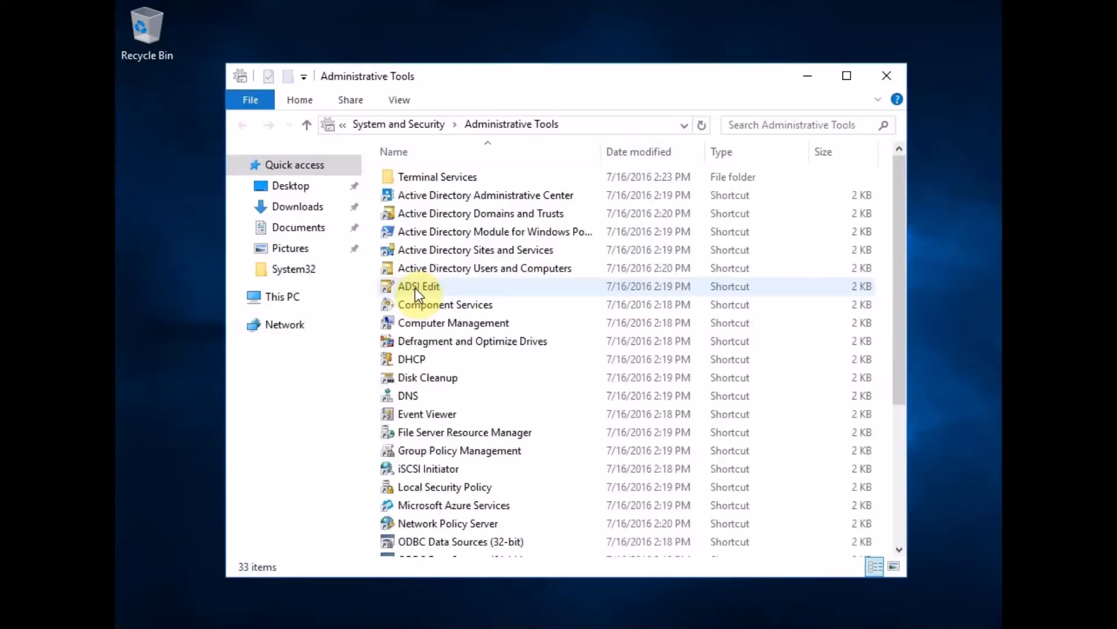
{"action": "double_click", "coordinate": [421, 449]}
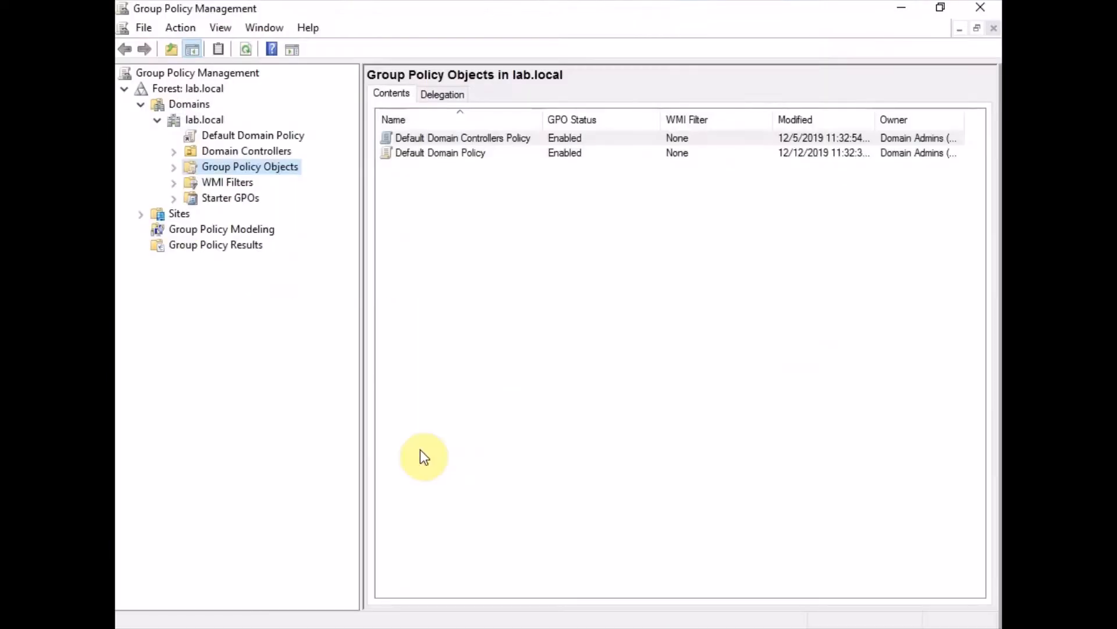
{"action": "left_click", "coordinate": [175, 167]}
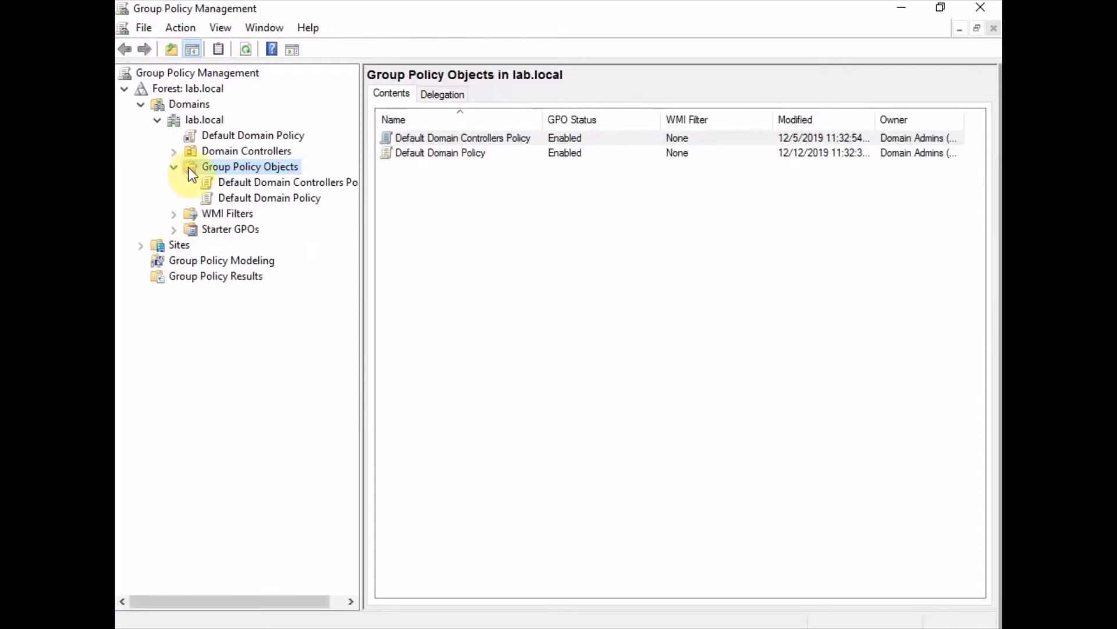
{"action": "right_click", "coordinate": [189, 167]}
{"action": "left_click", "coordinate": [214, 179]}
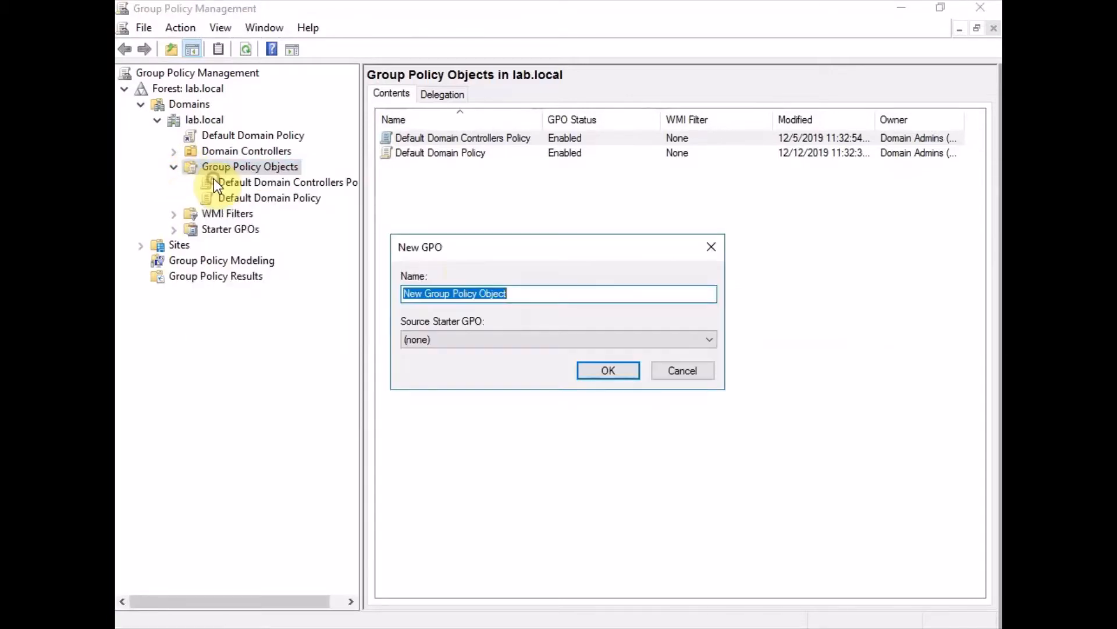
{"action": "type", "text": "RDP01"}
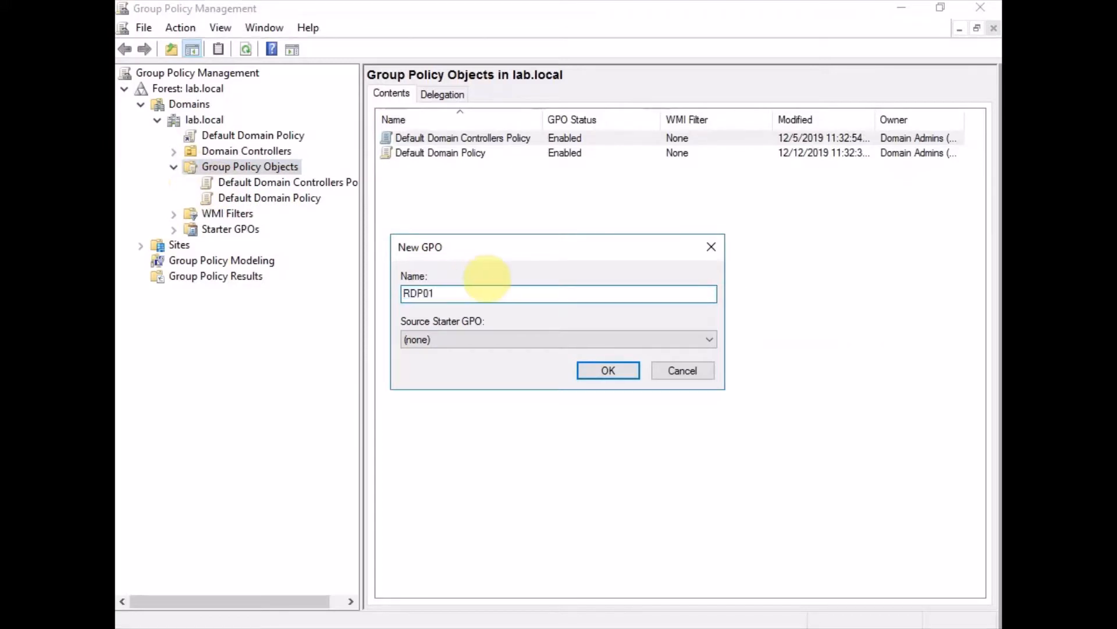
{"action": "left_click", "coordinate": [588, 377]}
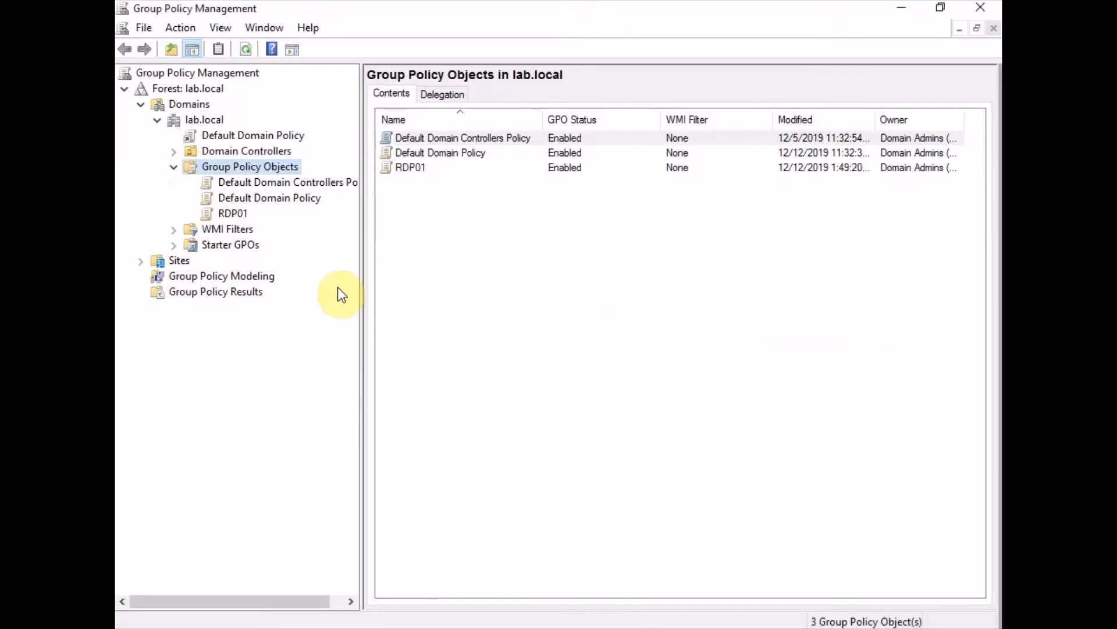
- Remove Authenticated Users from the RDP01 GPO's security filtering
{"action": "left_click", "coordinate": [206, 213]}
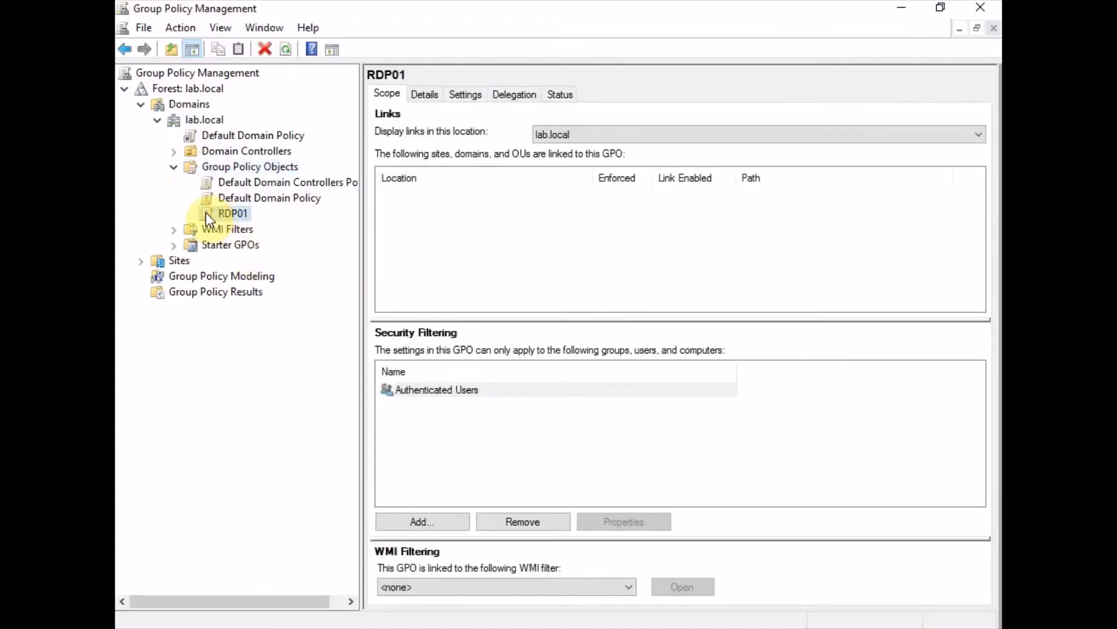
{"action": "left_click", "coordinate": [389, 398]}
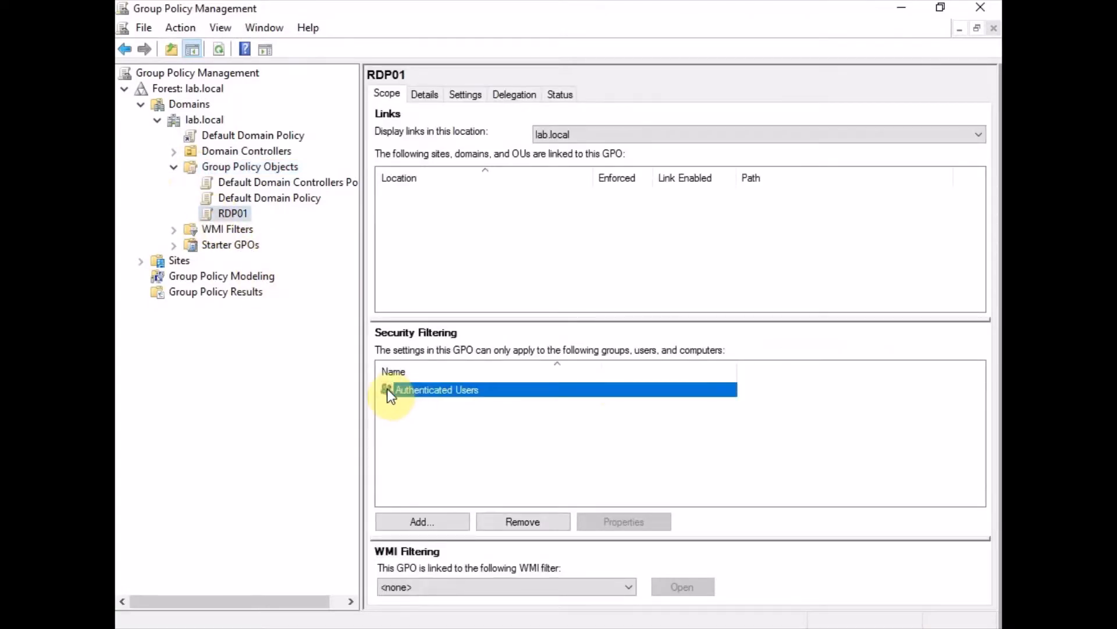
{"action": "left_click", "coordinate": [514, 522]}
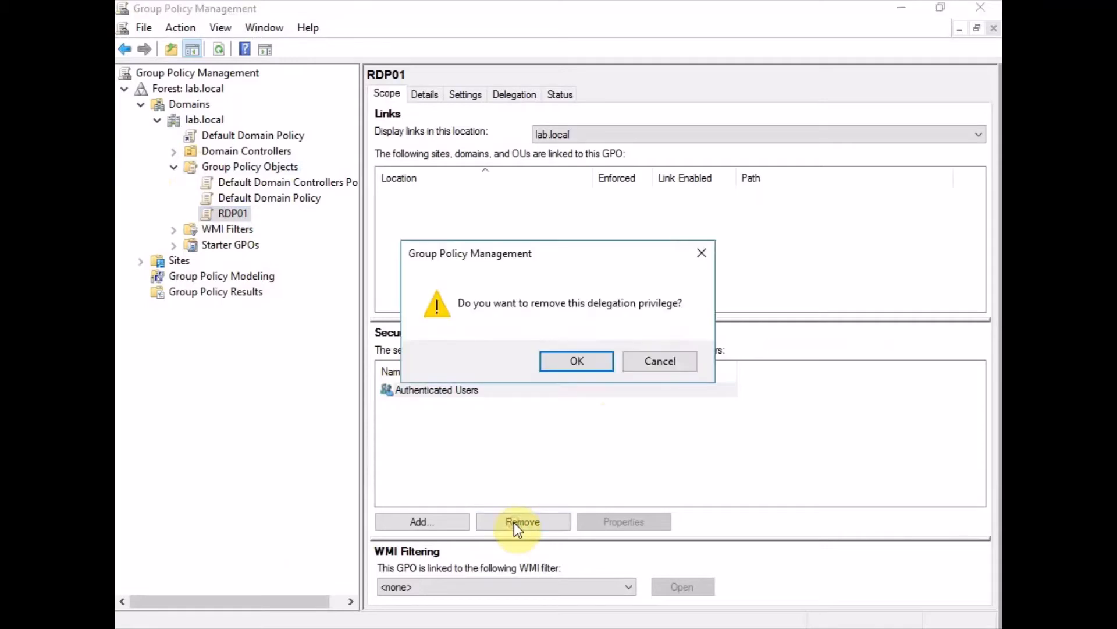
{"action": "left_click", "coordinate": [558, 365]}
{"action": "left_click", "coordinate": [613, 391]}
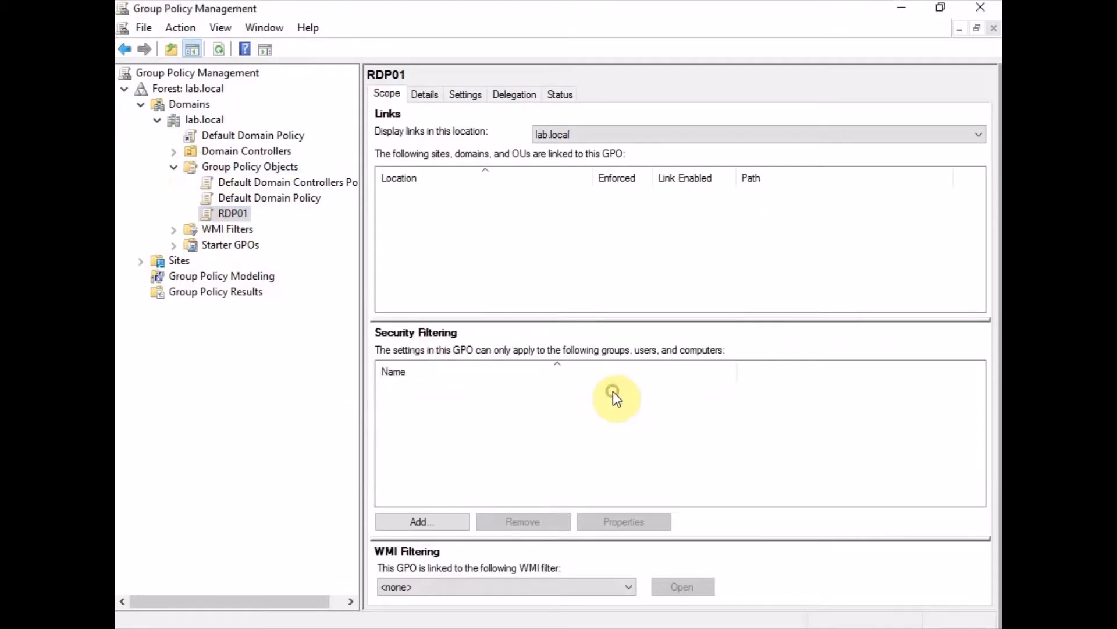
- Add the RDP01 computer account to security filtering, with Computers included as a search object type
{"action": "left_click", "coordinate": [431, 519]}
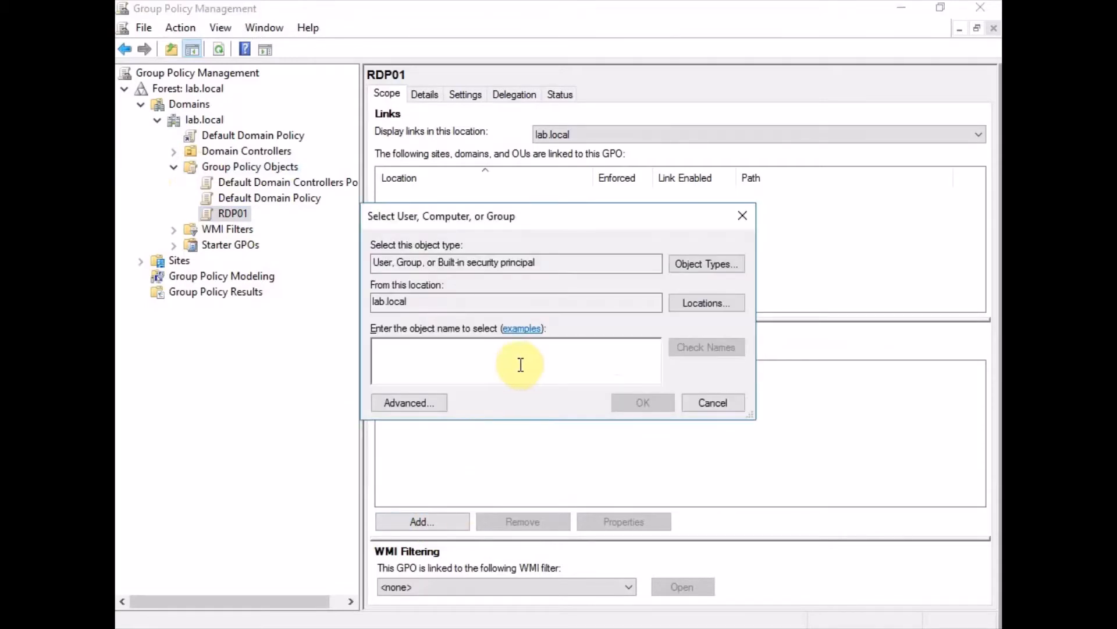
{"action": "left_click", "coordinate": [681, 265]}
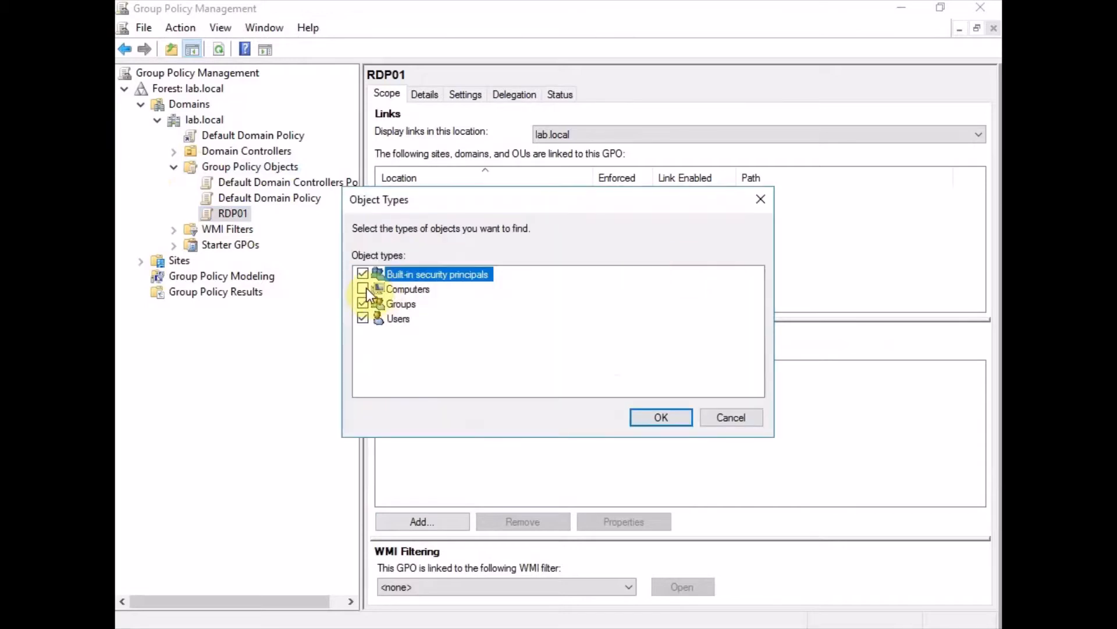
{"action": "left_click", "coordinate": [362, 289]}
{"action": "left_click", "coordinate": [652, 416]}
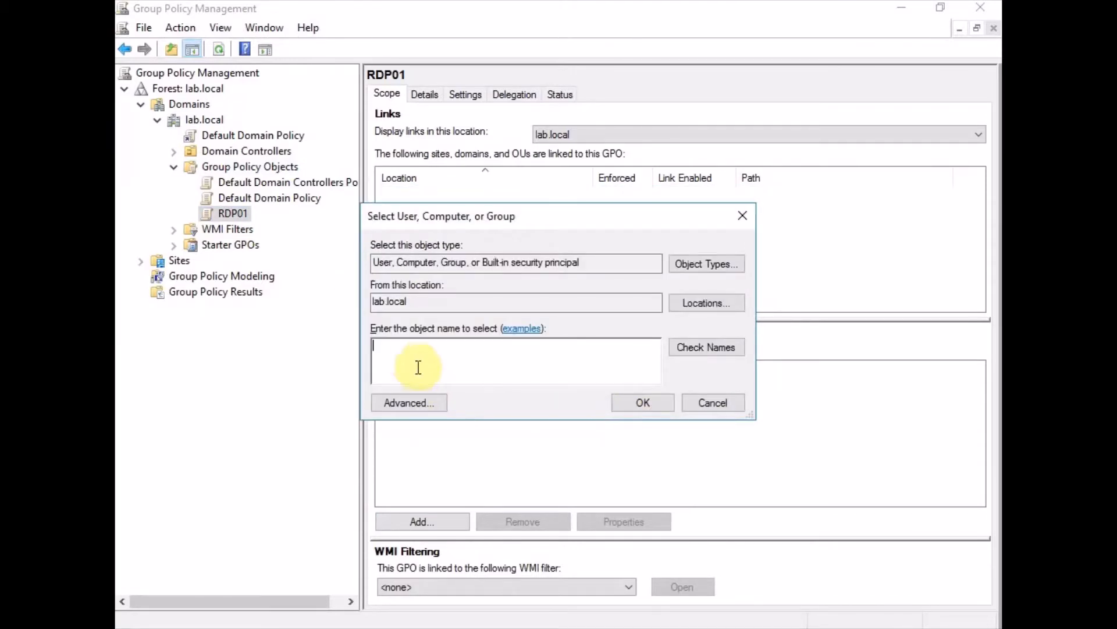
{"action": "left_click", "coordinate": [701, 265]}
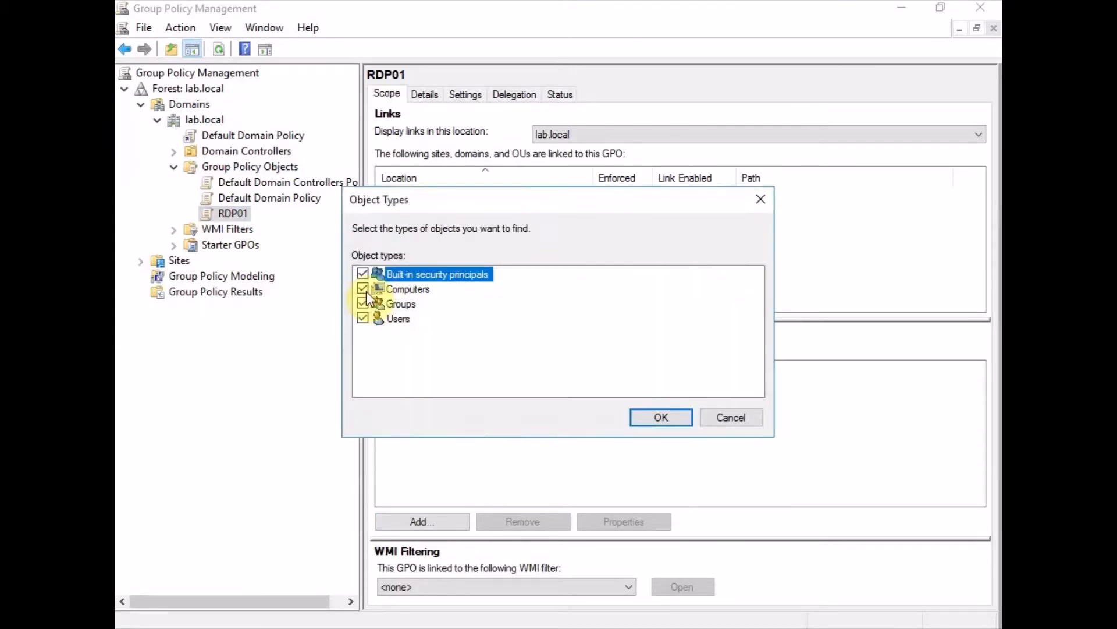
{"action": "left_click", "coordinate": [655, 416]}
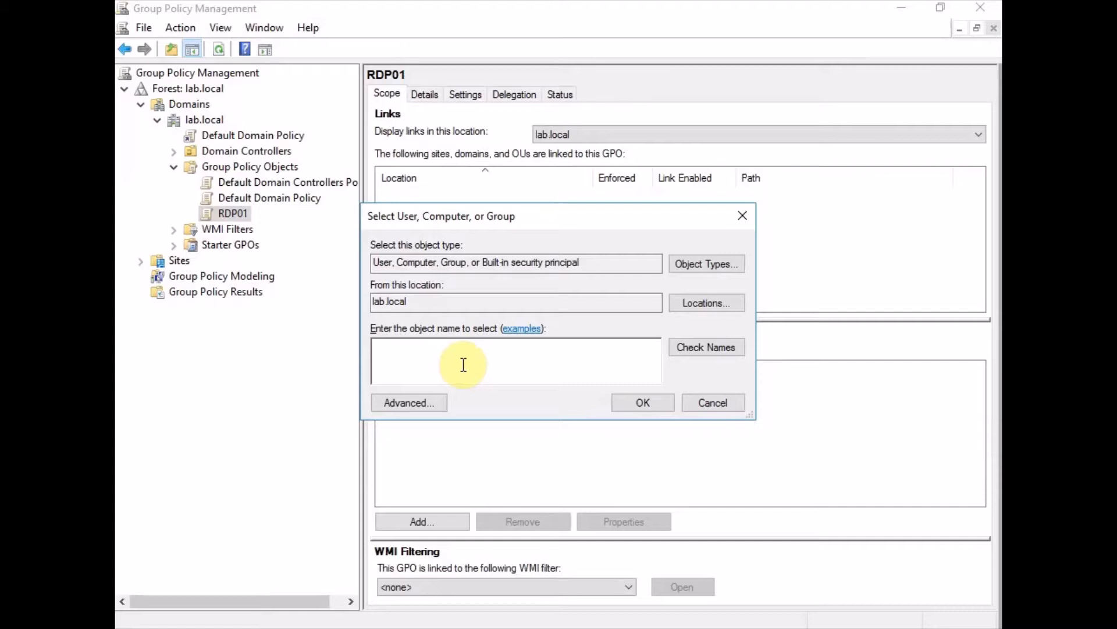
{"action": "type", "text": "rdp01"}
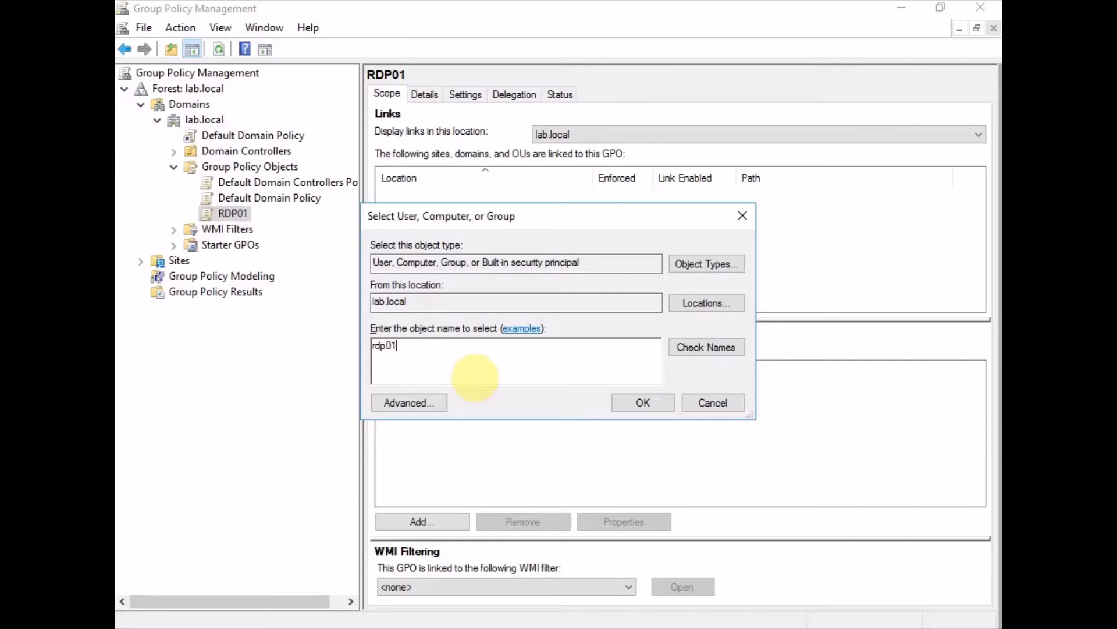
{"action": "left_click", "coordinate": [704, 349]}
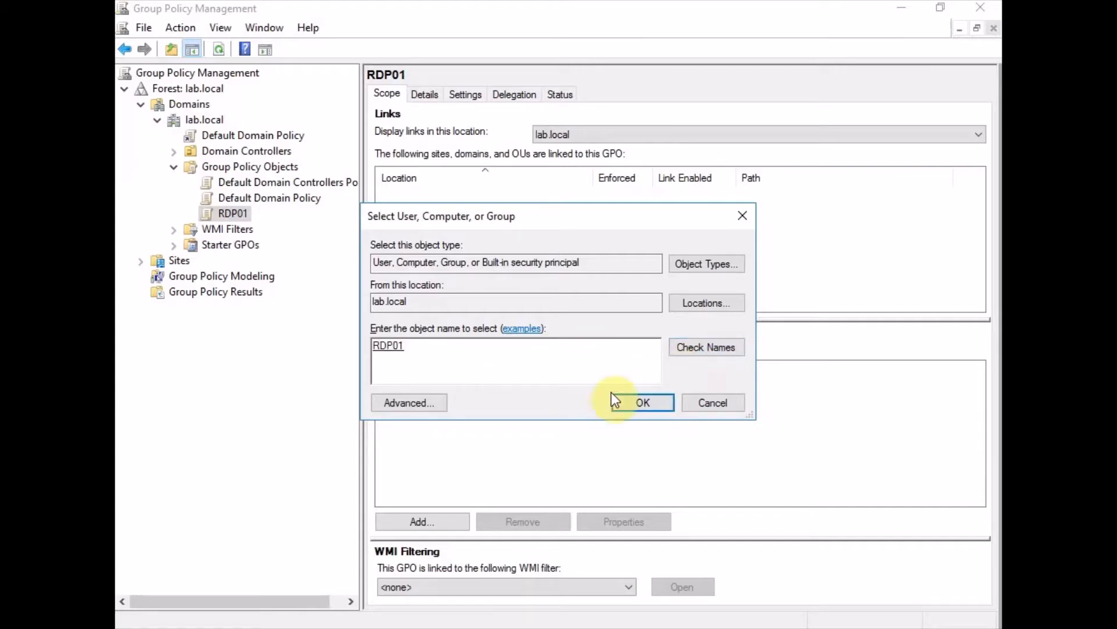
{"action": "left_click", "coordinate": [636, 410]}
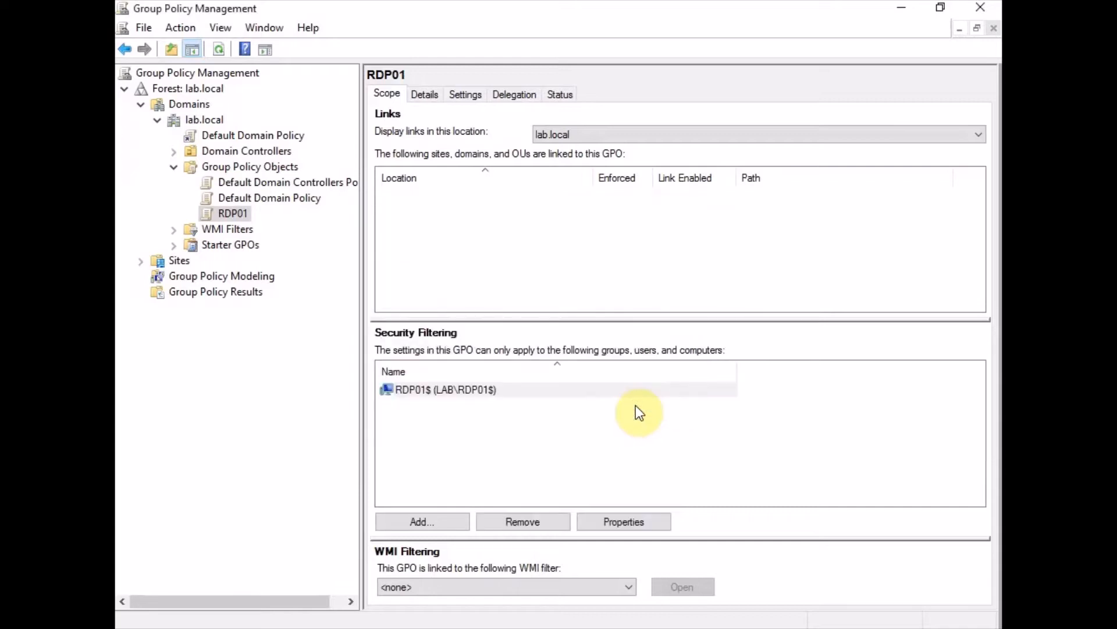
- Edit the RDP01 GPO and expand Computer Configuration Policies > Administrative Templates > Windows Components
{"action": "right_click", "coordinate": [212, 214]}
{"action": "left_click", "coordinate": [236, 225]}
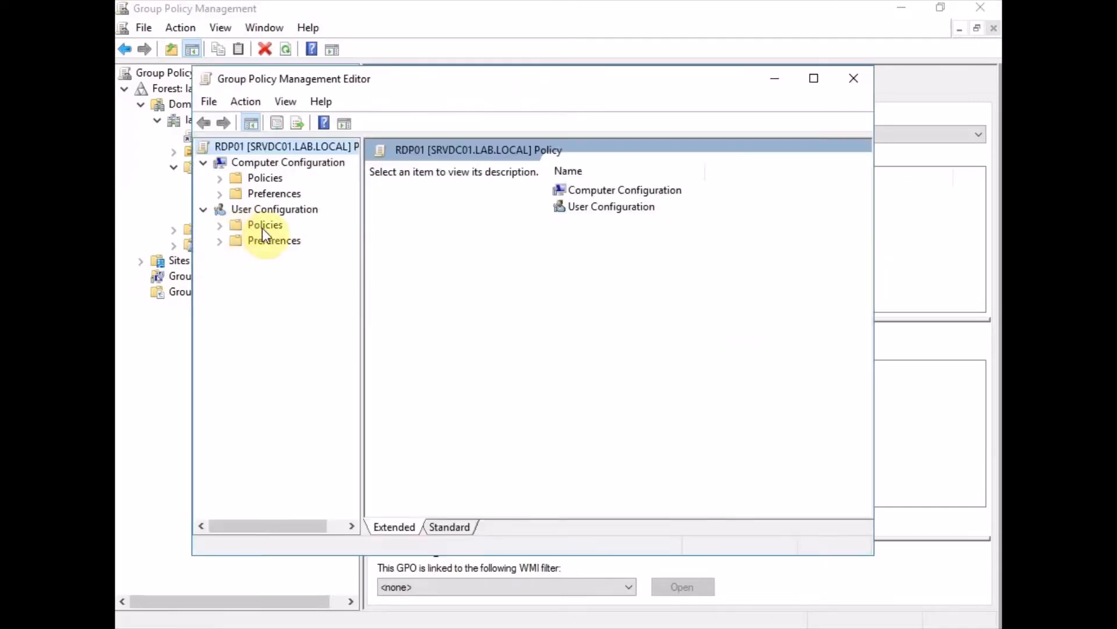
{"action": "left_click", "coordinate": [814, 82]}
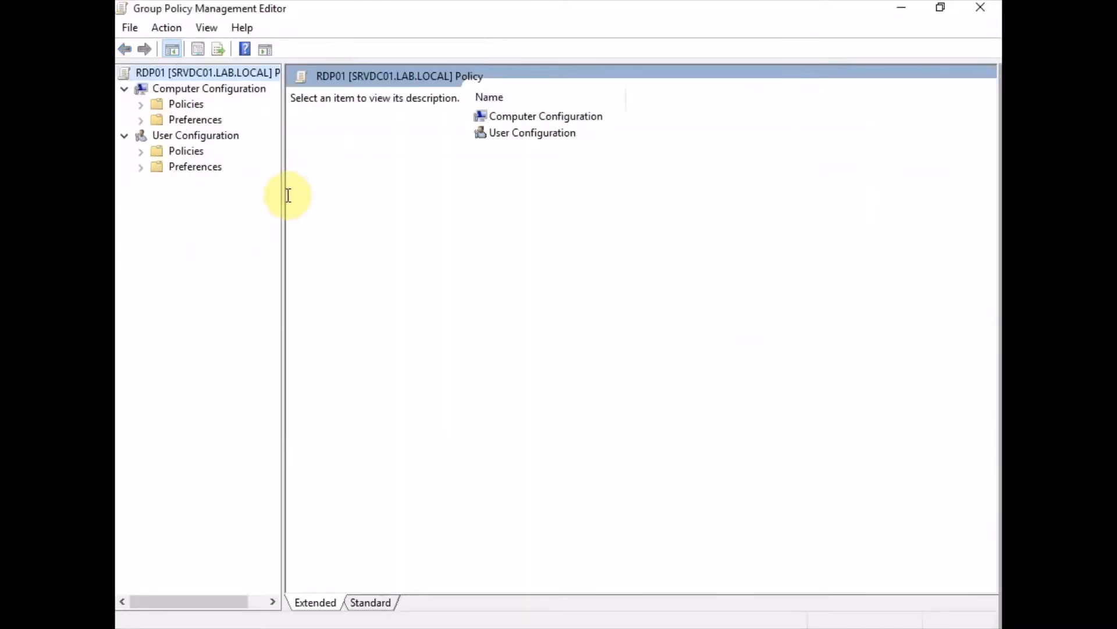
{"action": "left_click_drag", "start_coordinate": [284, 194], "coordinate": [333, 191]}
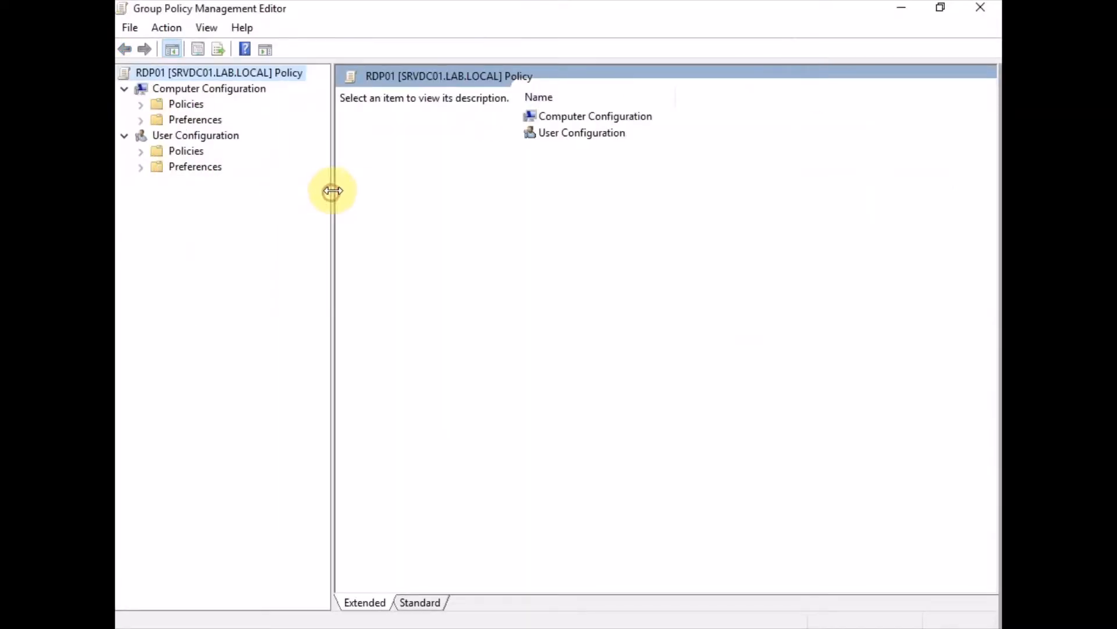
{"action": "left_click", "coordinate": [141, 104]}
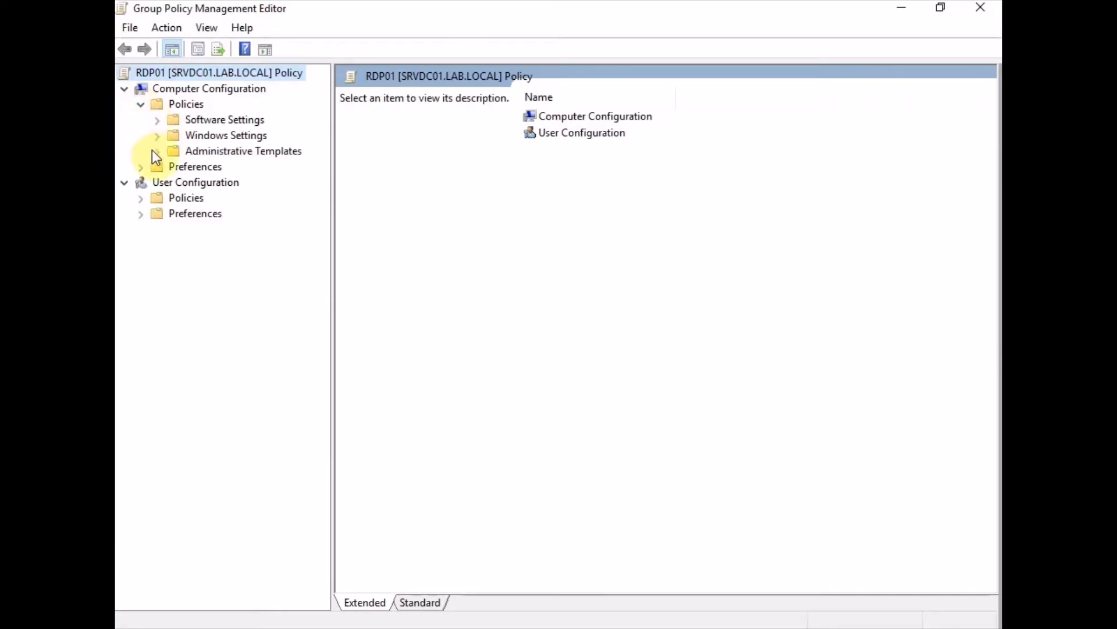
{"action": "left_click", "coordinate": [157, 152]}
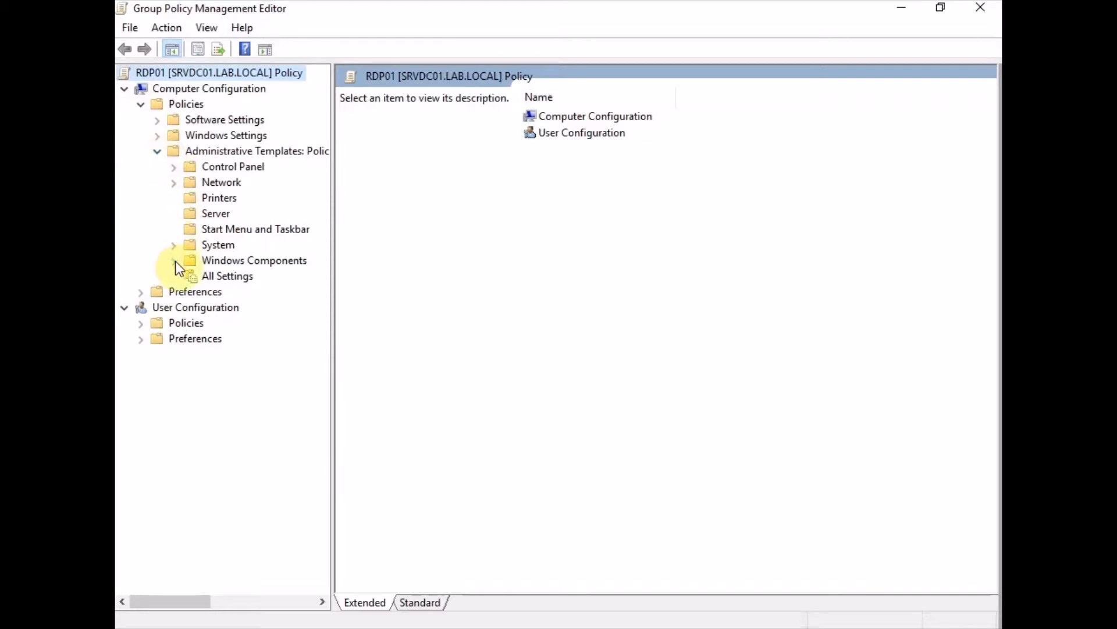
{"action": "left_click", "coordinate": [175, 261]}
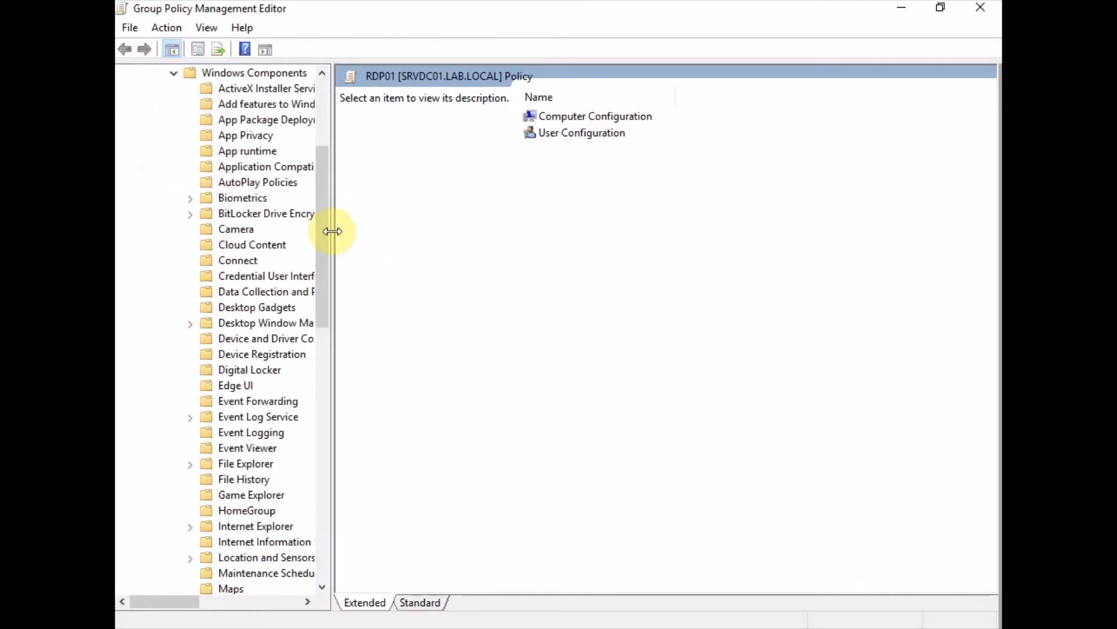
{"action": "left_click_drag", "start_coordinate": [332, 231], "coordinate": [373, 229]}
{"action": "left_click_drag", "start_coordinate": [359, 183], "coordinate": [365, 363]}
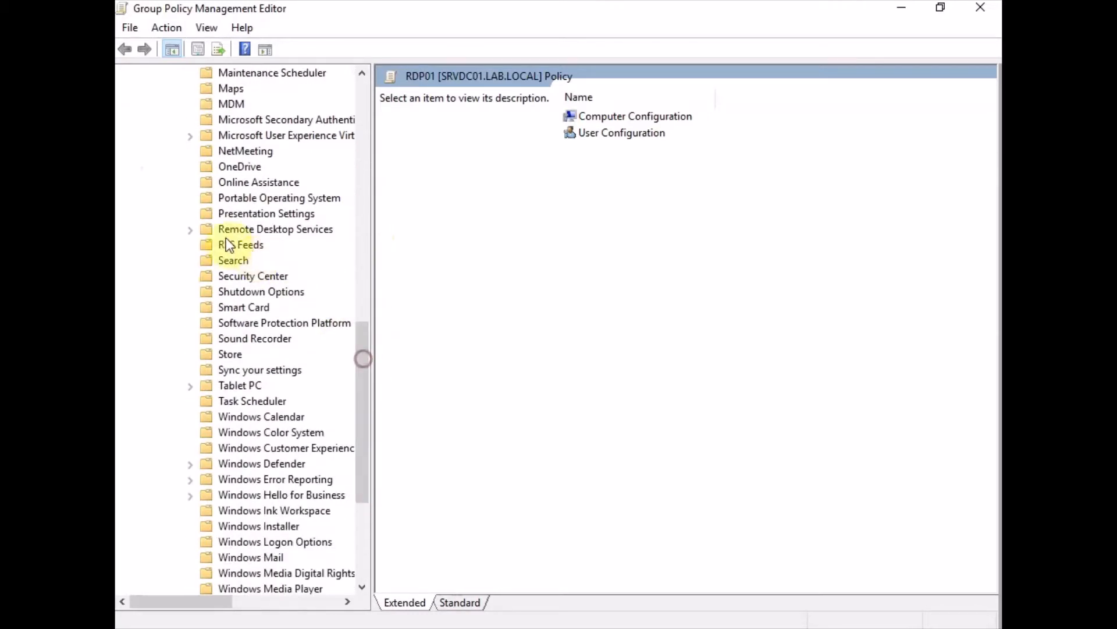
- Go to Remote Desktop Services > RD Session Host > Licensing and open 'Use the specified Remote Desktop license servers'
{"action": "left_click", "coordinate": [191, 231]}
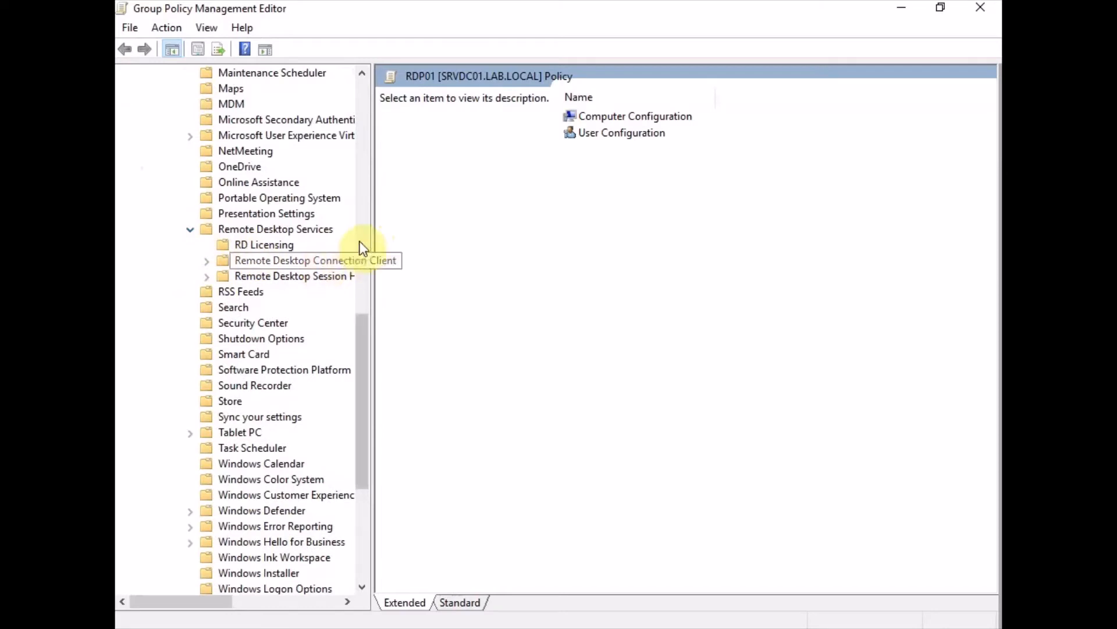
{"action": "left_click_drag", "start_coordinate": [373, 225], "coordinate": [399, 224]}
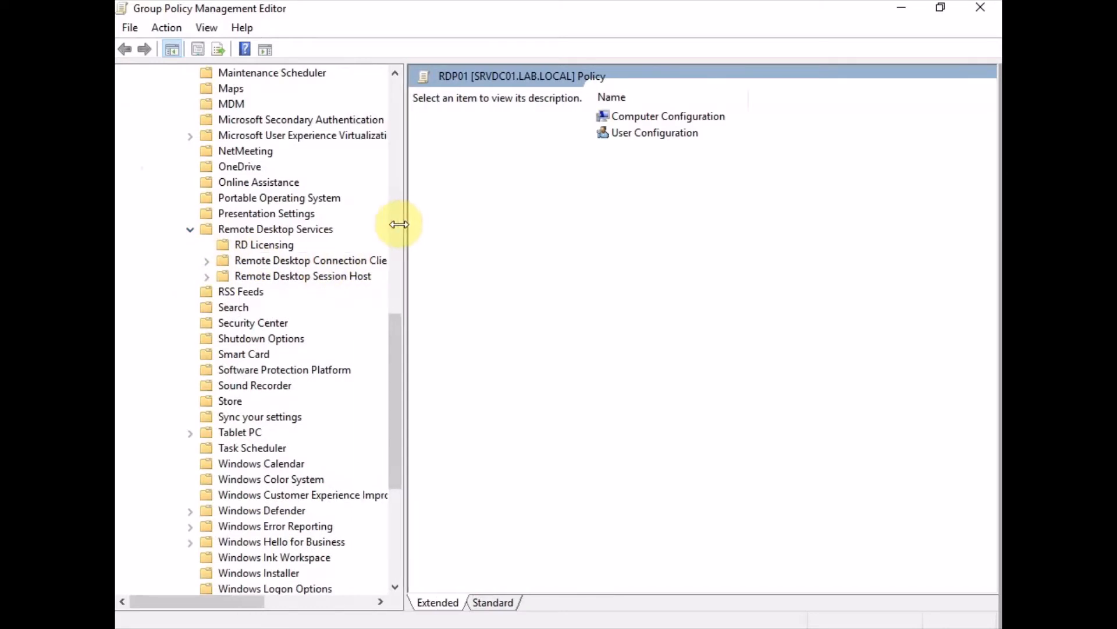
{"action": "left_click", "coordinate": [225, 279]}
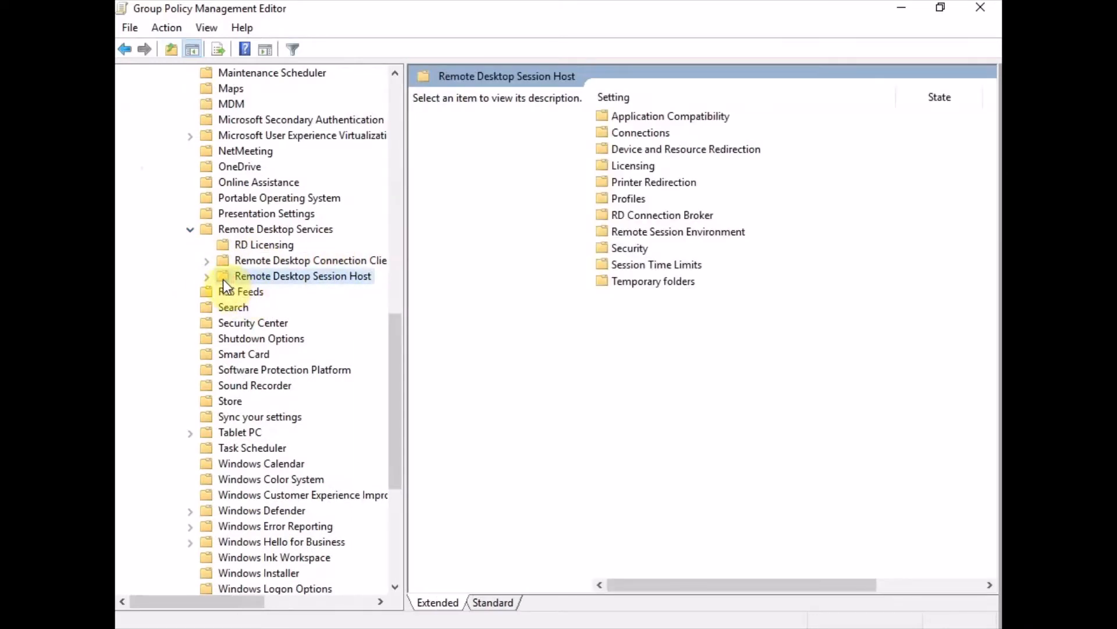
{"action": "left_click", "coordinate": [207, 277]}
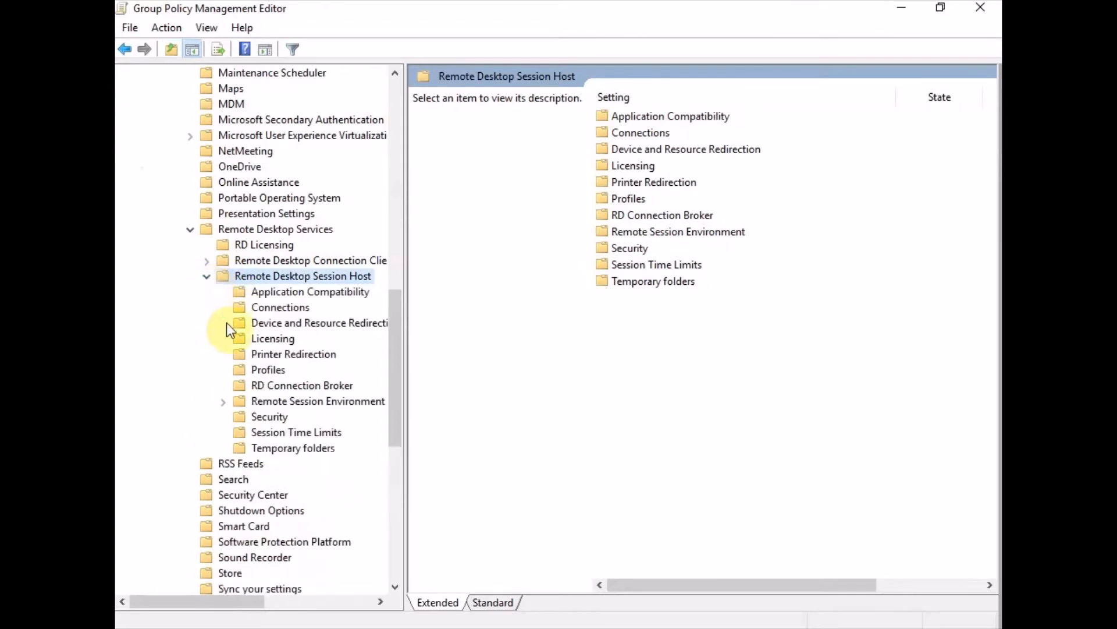
{"action": "left_click", "coordinate": [238, 340]}
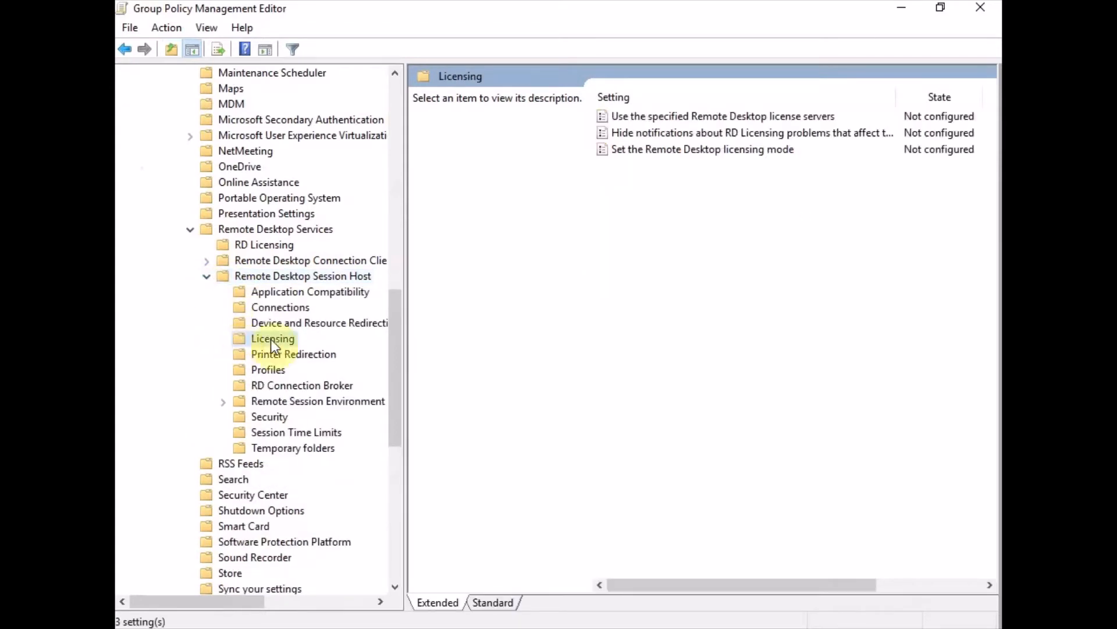
{"action": "double_click", "coordinate": [605, 116]}
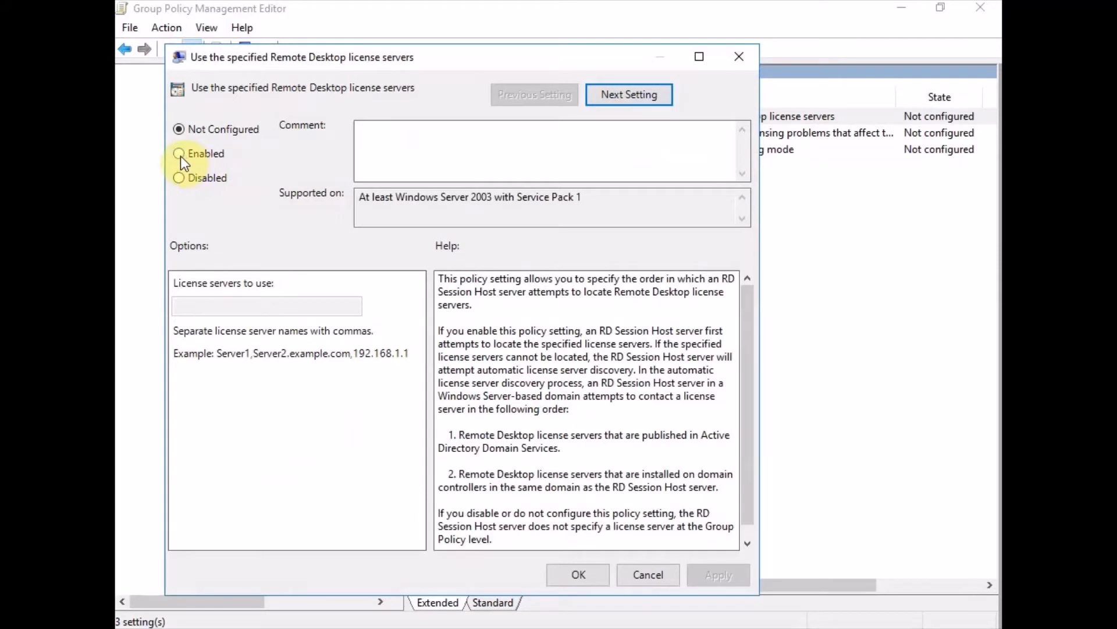
- Enable the license servers policy with rdp01 as the license server
{"action": "left_click", "coordinate": [180, 155]}
{"action": "left_click", "coordinate": [224, 303]}
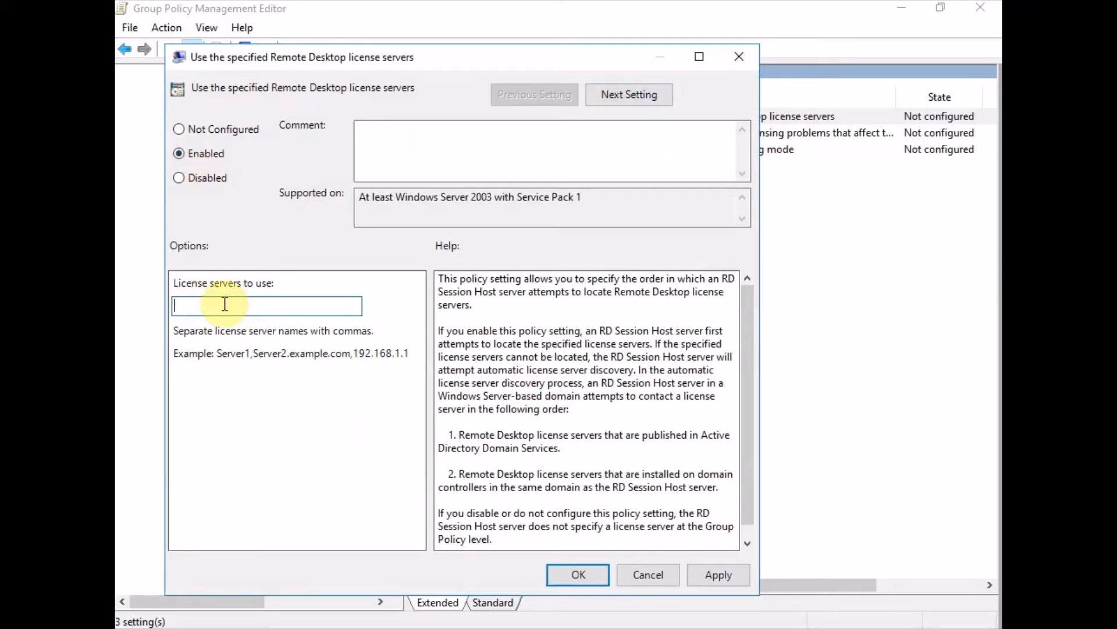
{"action": "type", "text": "rdp01"}
{"action": "left_click", "coordinate": [717, 574]}
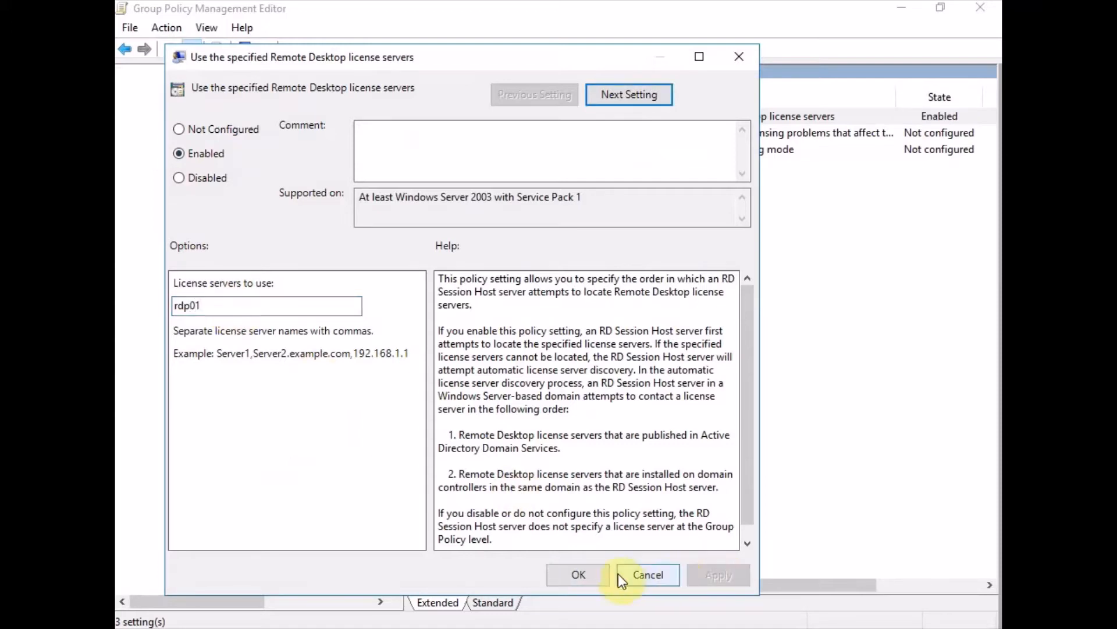
{"action": "left_click", "coordinate": [580, 573]}
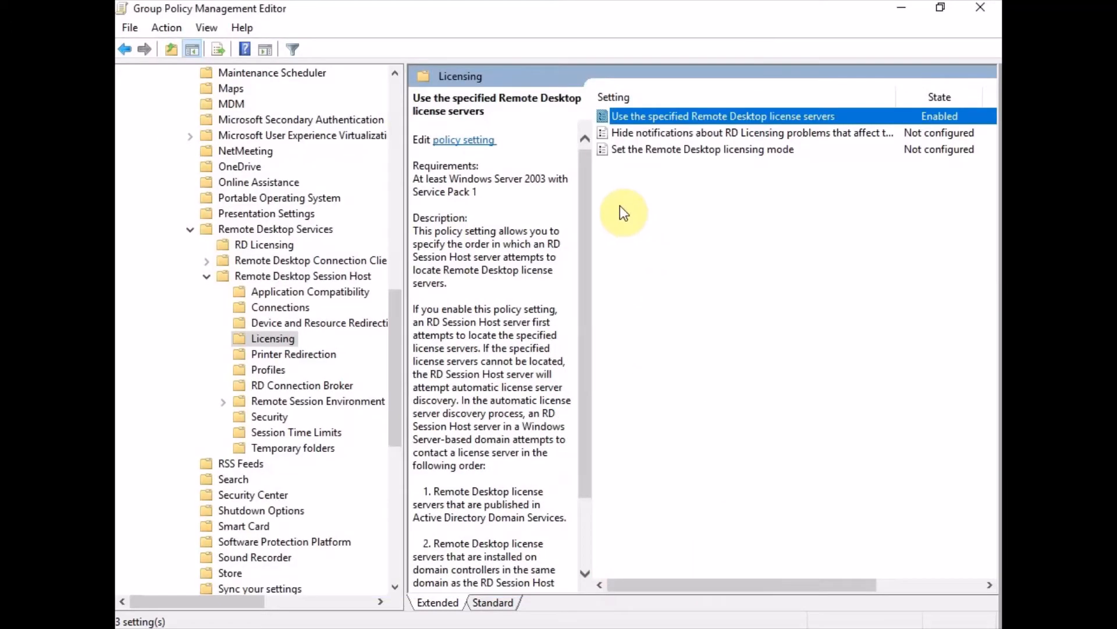
- Enable 'Set the Remote Desktop licensing mode' as Per User, then close the editor
{"action": "double_click", "coordinate": [608, 149]}
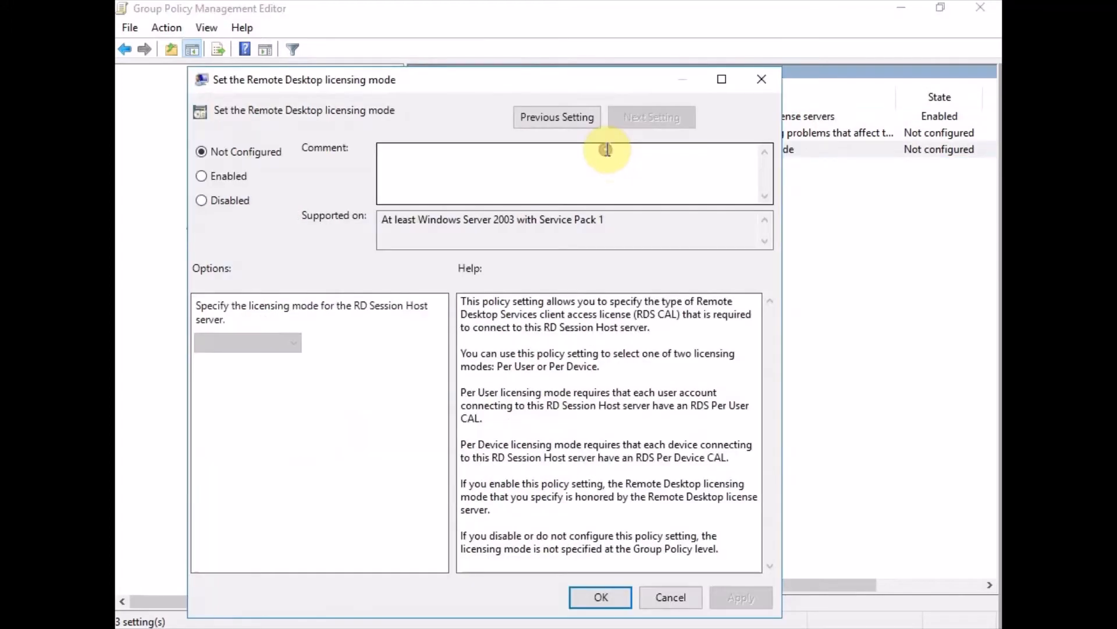
{"action": "left_click", "coordinate": [199, 178]}
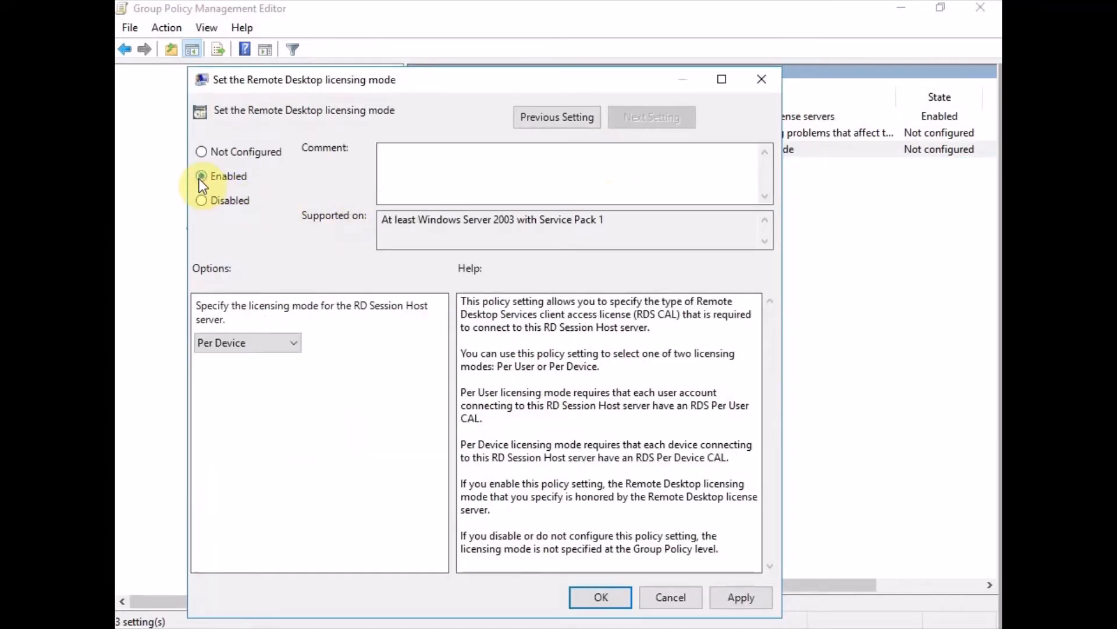
{"action": "left_click", "coordinate": [224, 340]}
{"action": "left_click", "coordinate": [226, 374]}
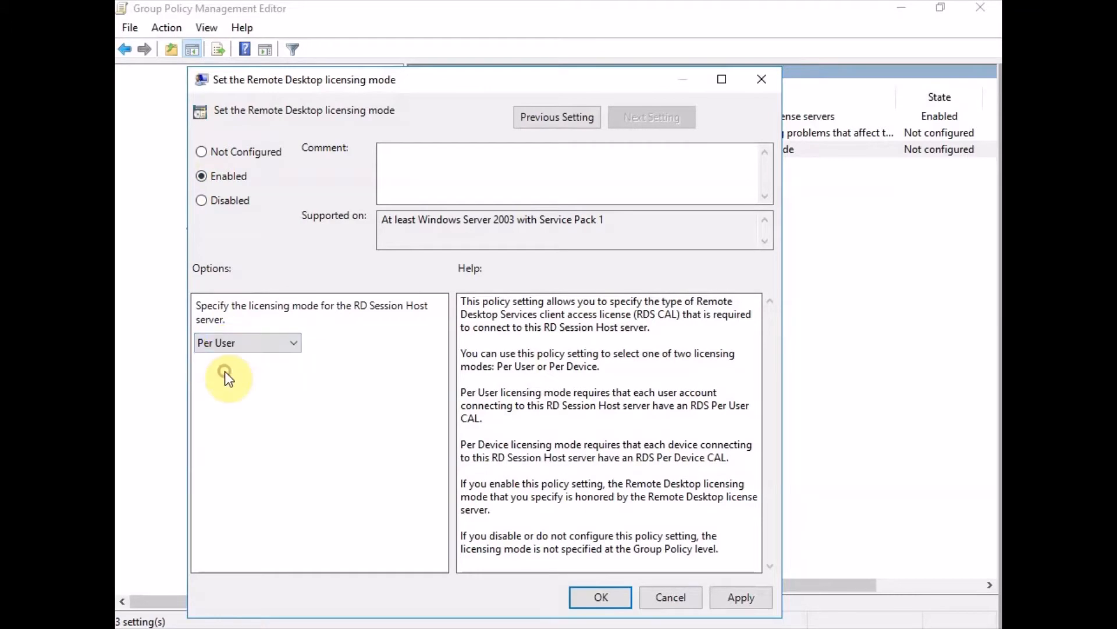
{"action": "left_click", "coordinate": [745, 597]}
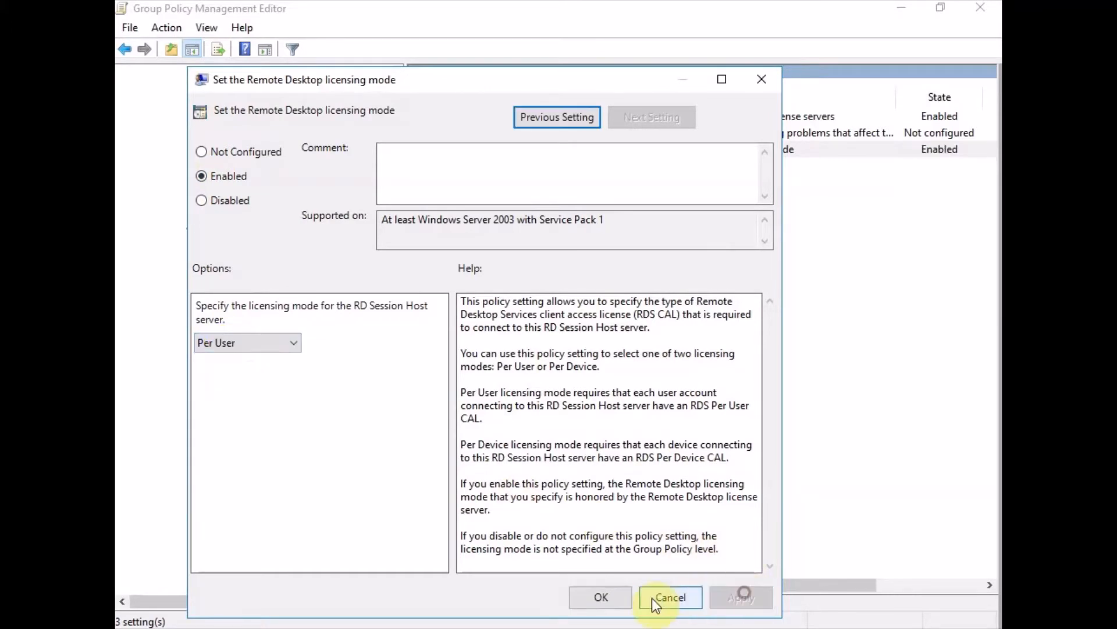
{"action": "left_click", "coordinate": [599, 598]}
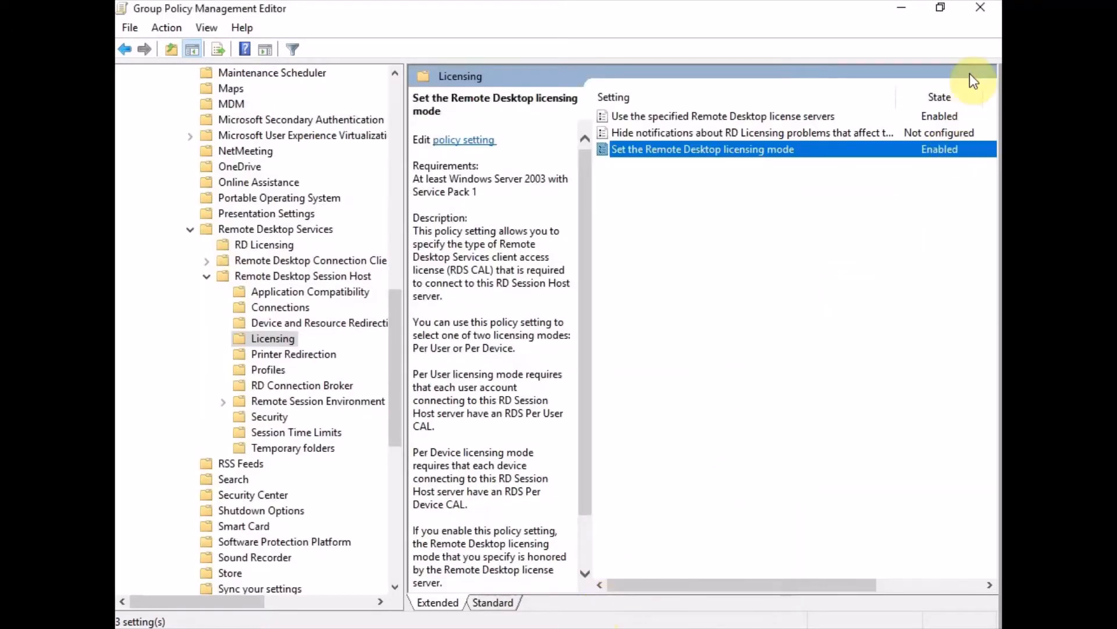
{"action": "left_click", "coordinate": [979, 16]}
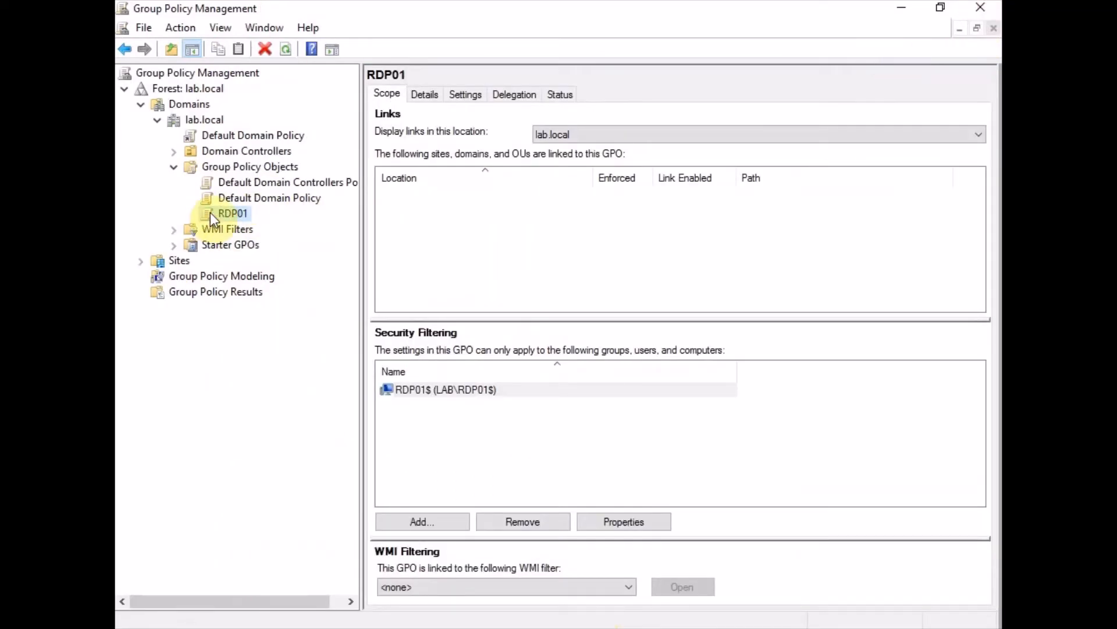
- Create the 'RDP01 - Farm' OU under lab.local and select it to view its linked GPOs
{"action": "right_click", "coordinate": [175, 124]}
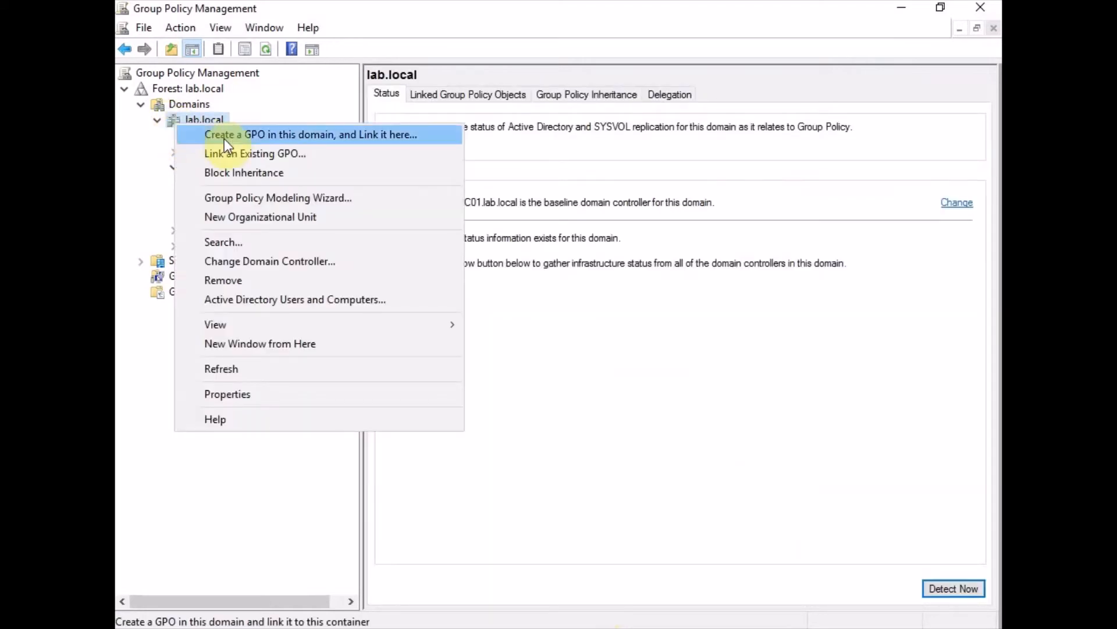
{"action": "left_click", "coordinate": [233, 220]}
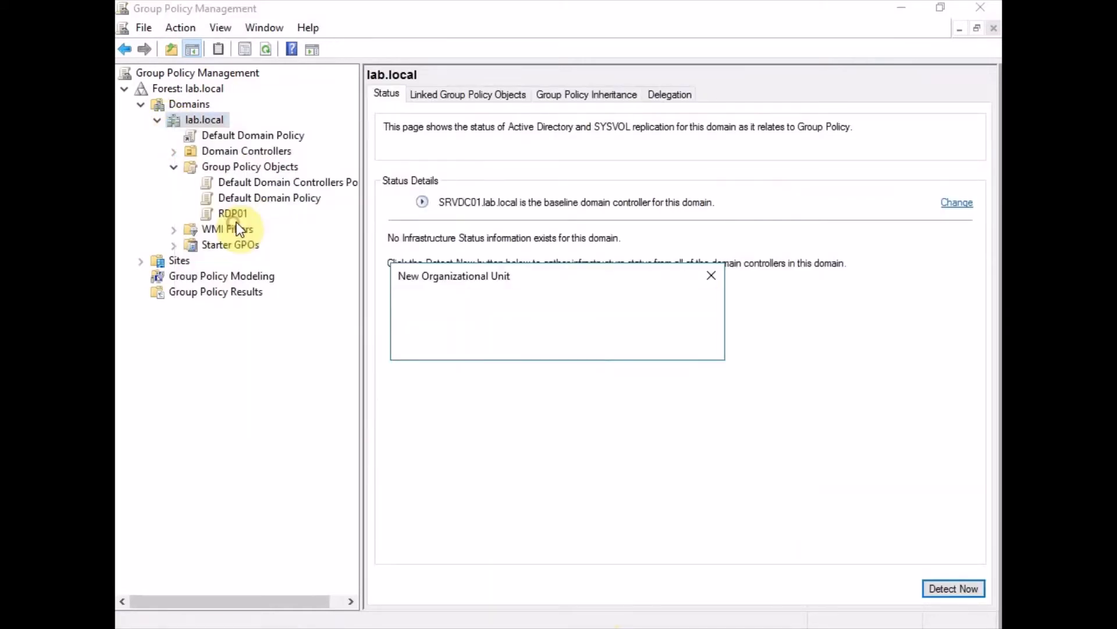
{"action": "left_click", "coordinate": [555, 311]}
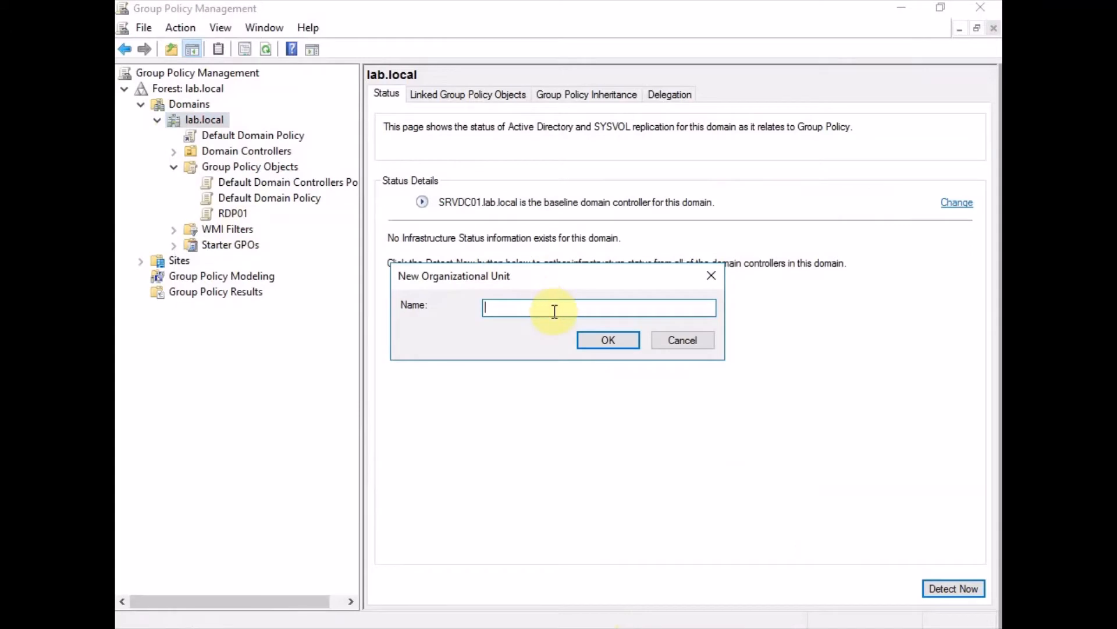
{"action": "type", "text": "RDP"}
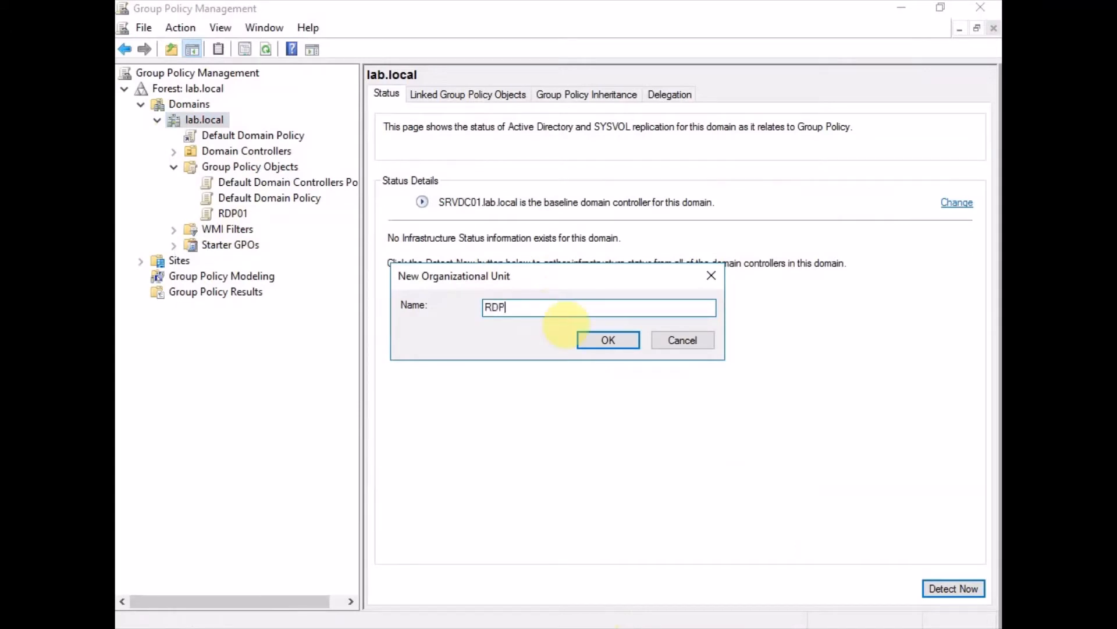
{"action": "type", "text": "01 - Farm"}
{"action": "key", "text": "Return"}
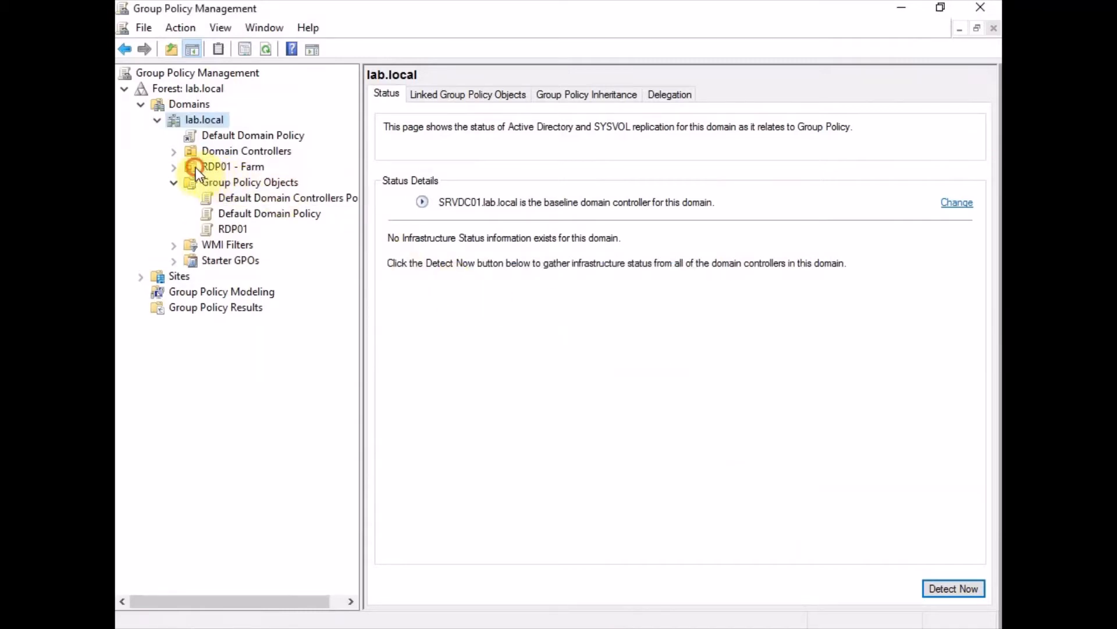
{"action": "left_click", "coordinate": [216, 167]}
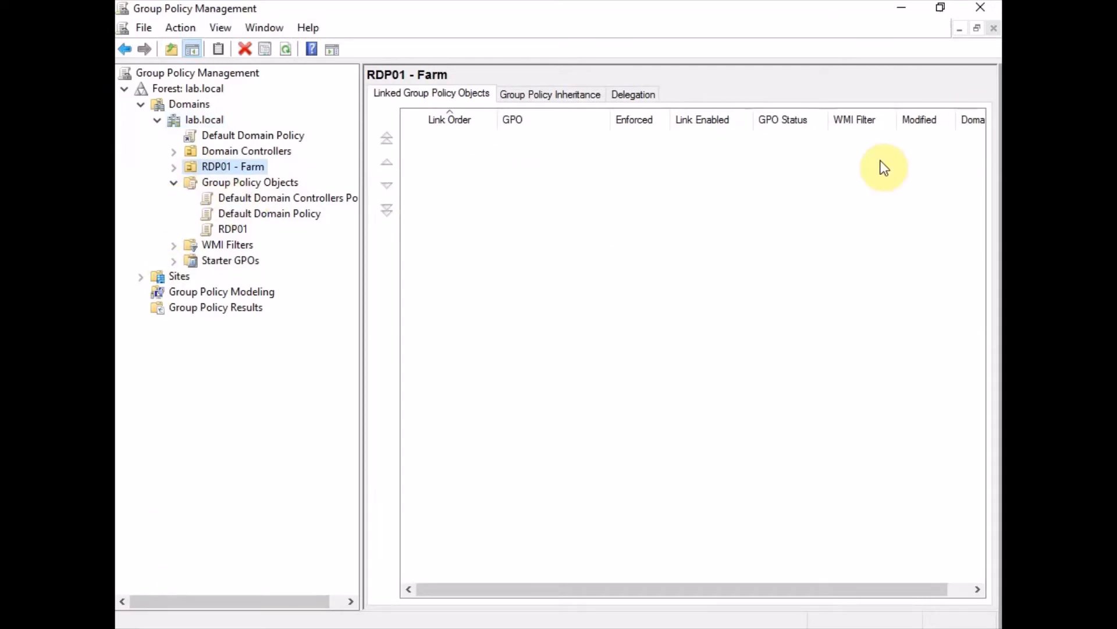
- Move the RDP01 computer from Computers into the RDP01 - Farm OU in Active Directory Users and Computers
{"action": "left_click", "coordinate": [981, 8]}
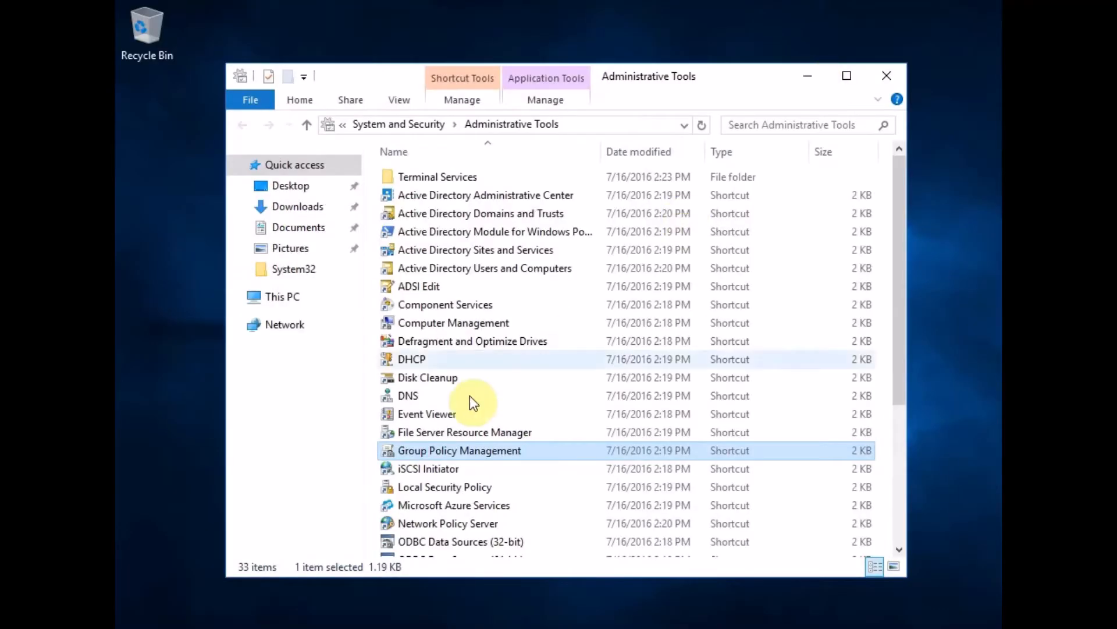
{"action": "left_click", "coordinate": [393, 268]}
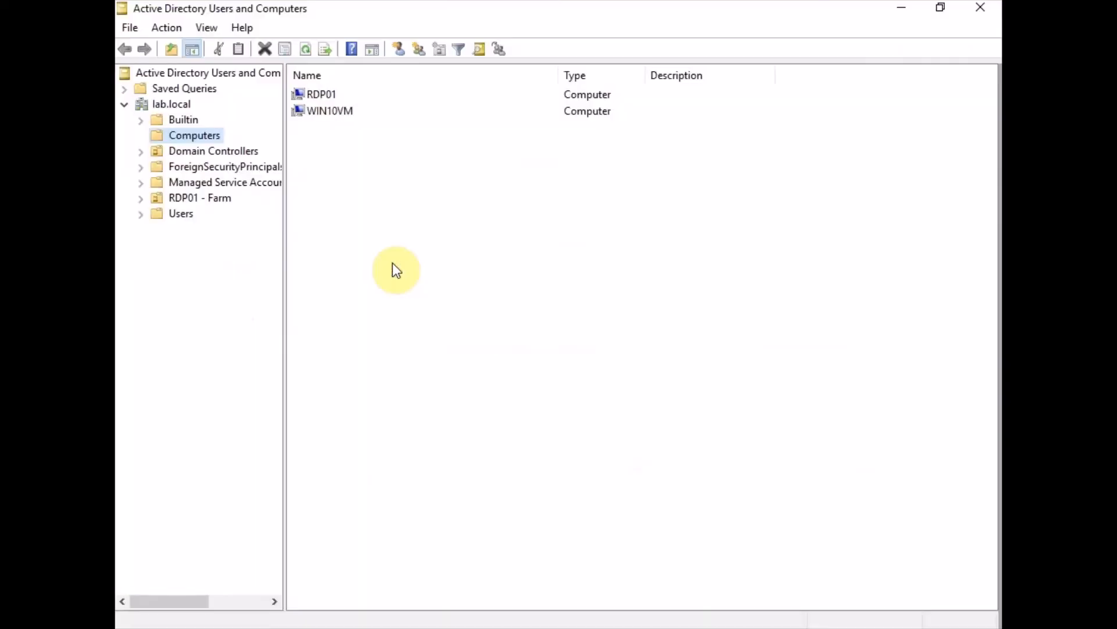
{"action": "right_click", "coordinate": [302, 93]}
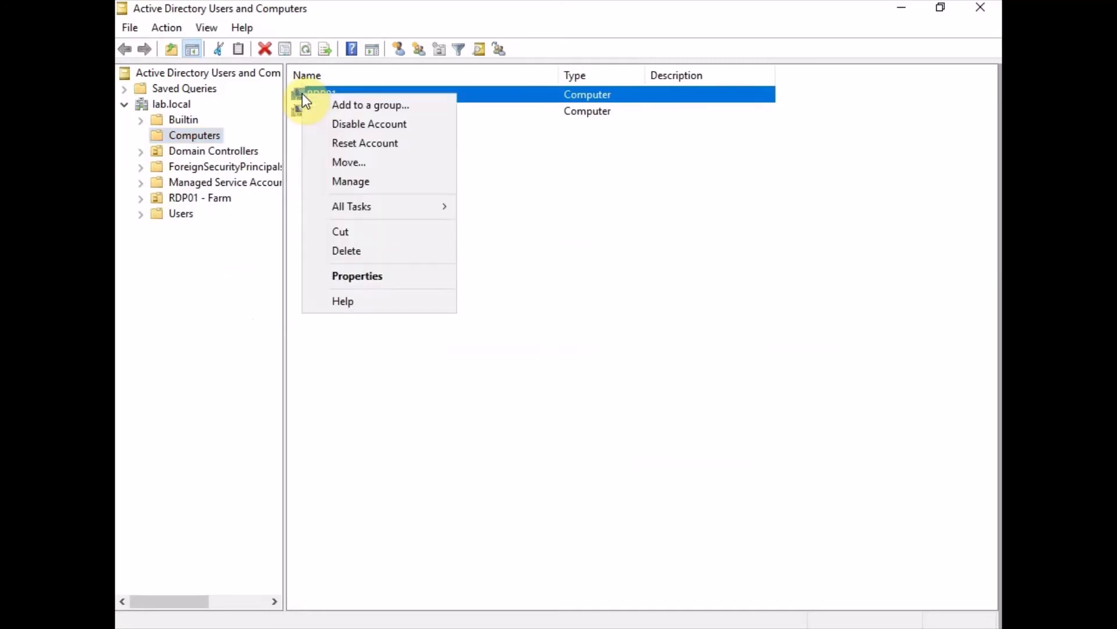
{"action": "left_click", "coordinate": [331, 163]}
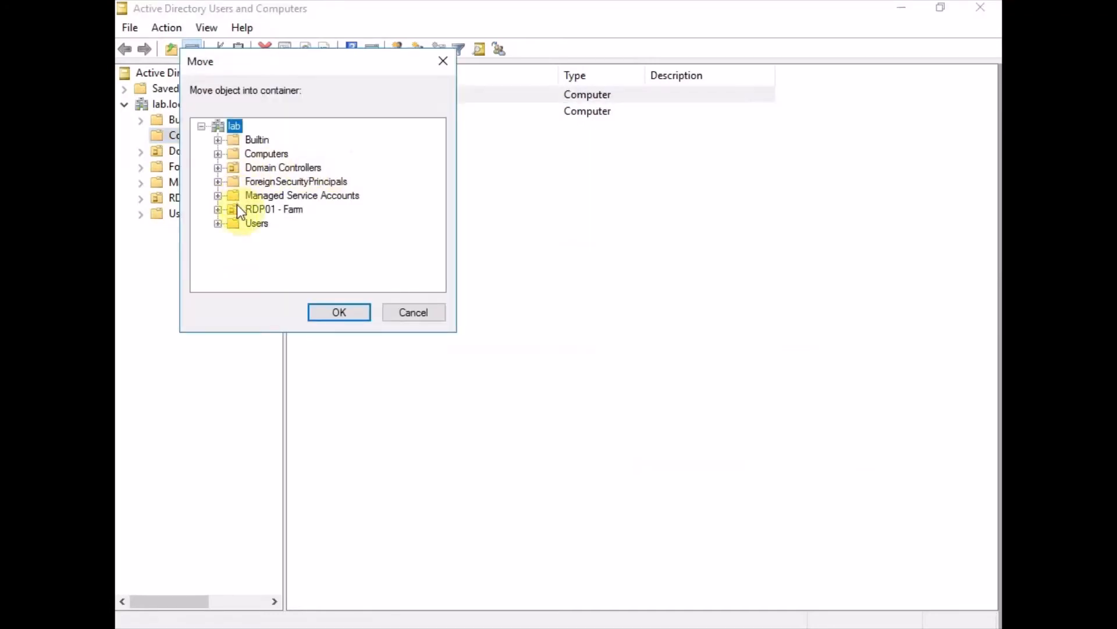
{"action": "left_click", "coordinate": [238, 207]}
{"action": "left_click", "coordinate": [340, 312]}
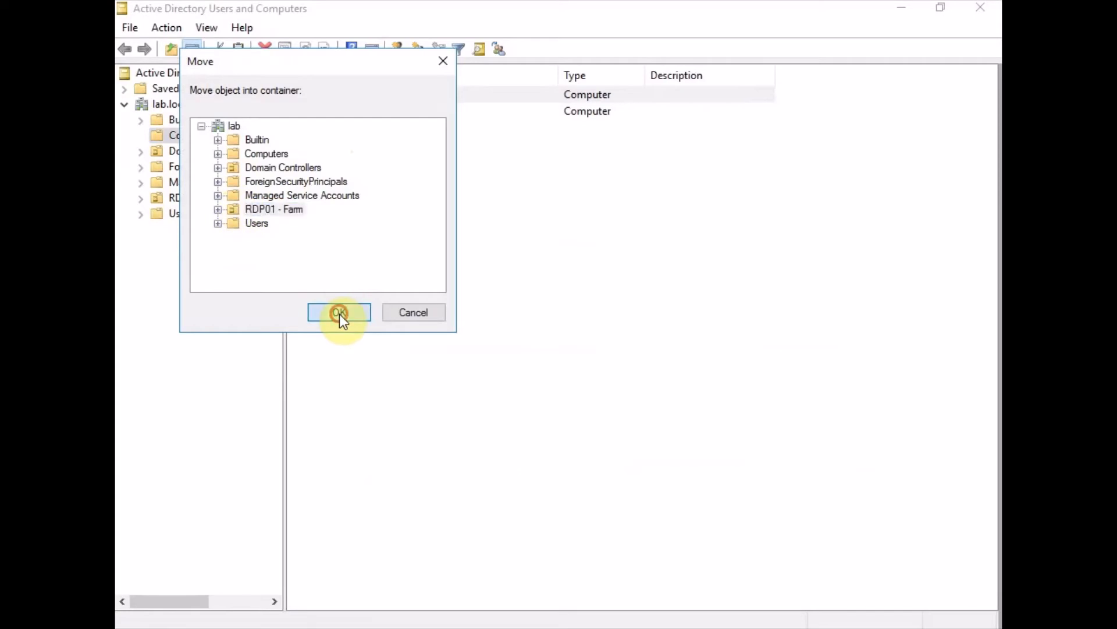
{"action": "left_click", "coordinate": [984, 9]}
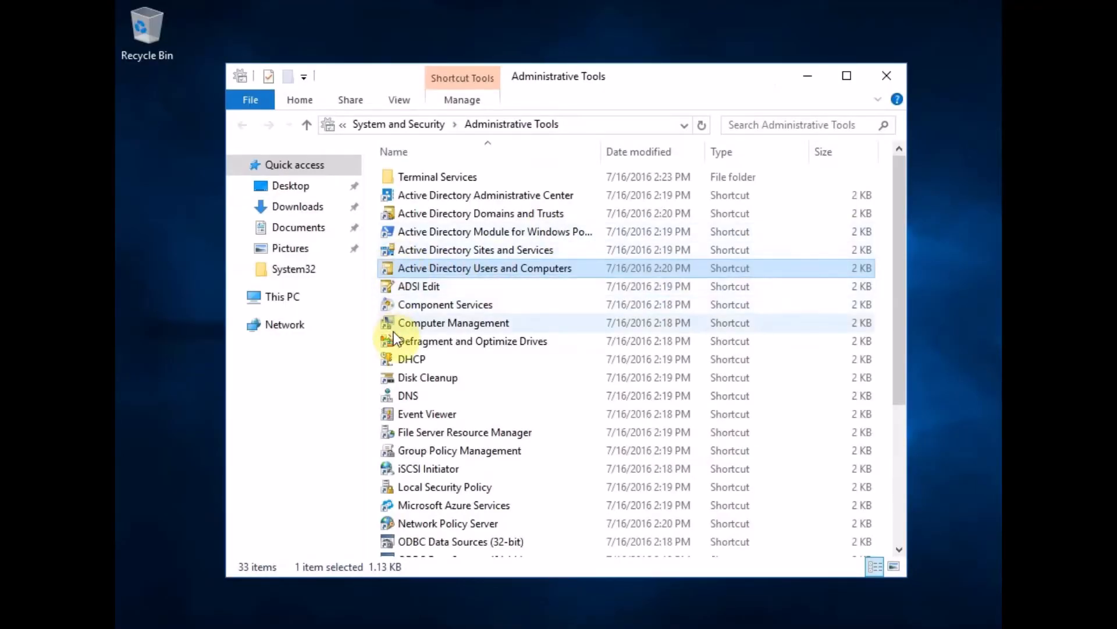
- Link the existing RDP01 GPO to the RDP01 - Farm OU
{"action": "double_click", "coordinate": [388, 449]}
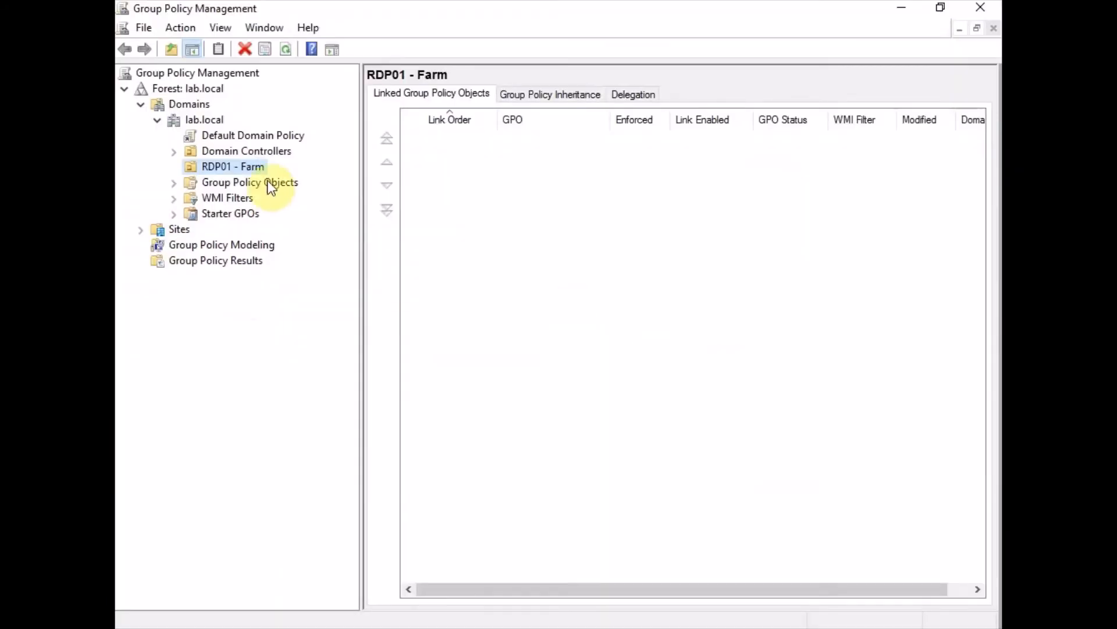
{"action": "left_click", "coordinate": [193, 184]}
{"action": "left_click", "coordinate": [193, 169]}
{"action": "right_click", "coordinate": [194, 170]}
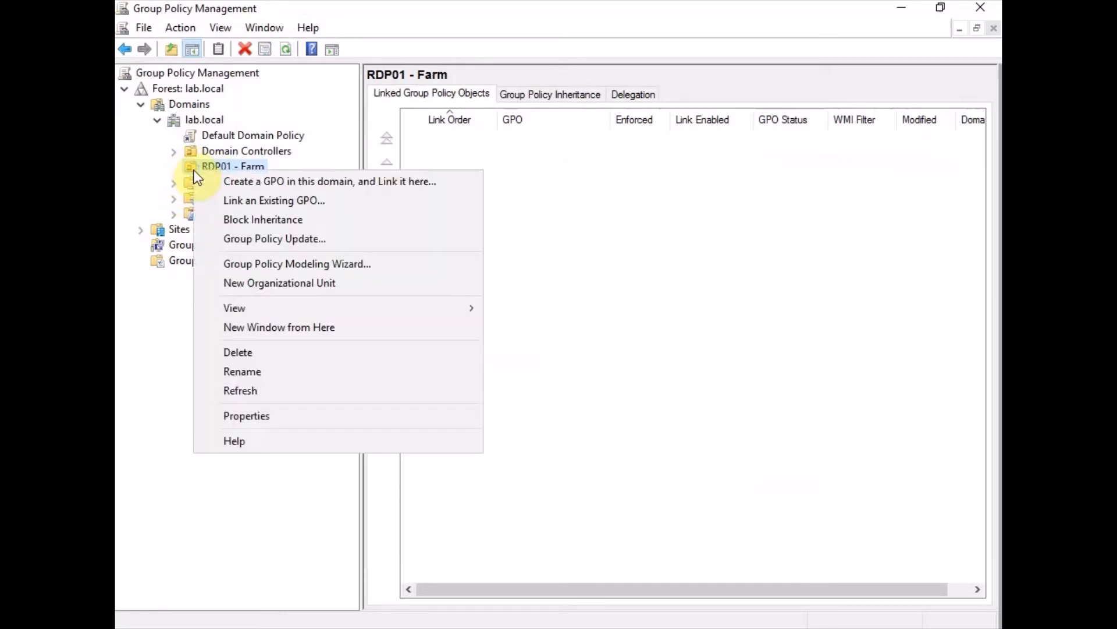
{"action": "left_click", "coordinate": [229, 202]}
{"action": "left_click", "coordinate": [413, 301]}
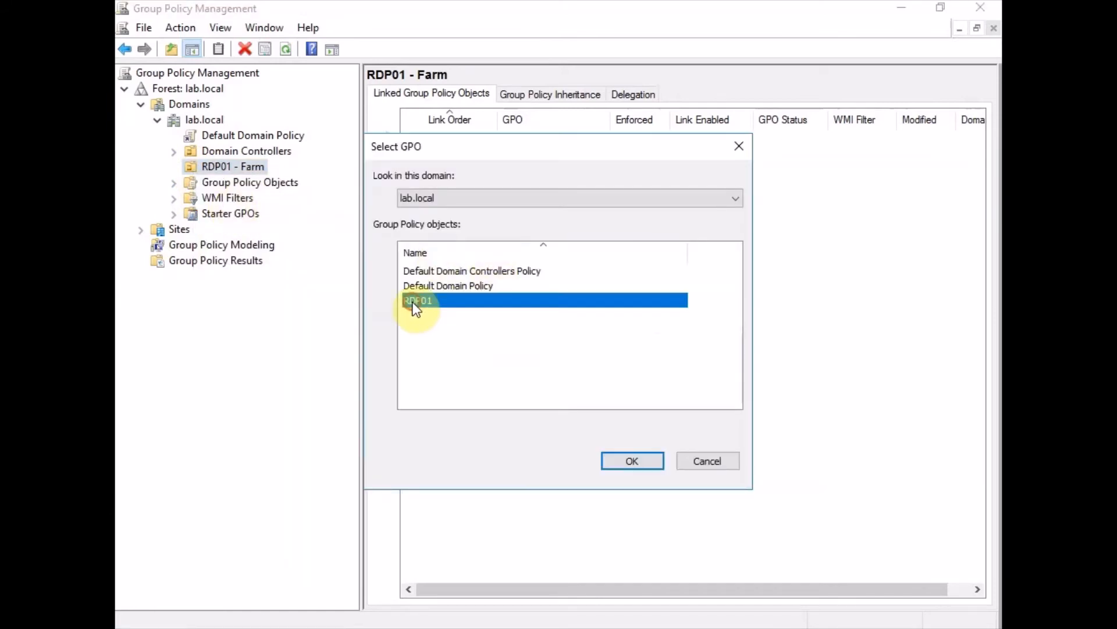
{"action": "left_click", "coordinate": [650, 459]}
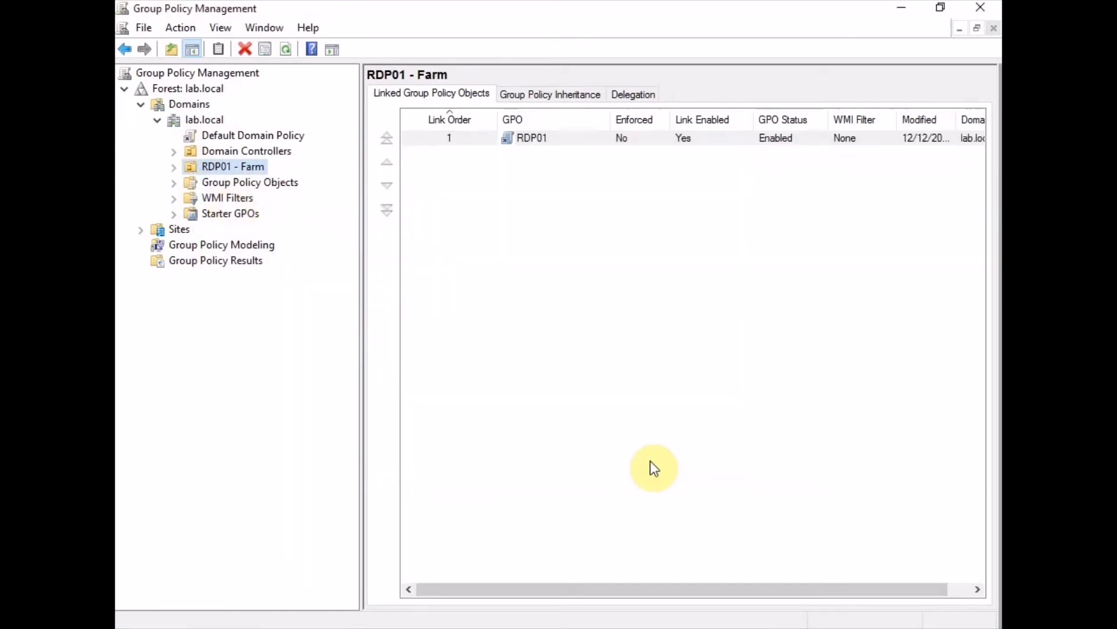
- Select the new RDP01 link under the OU and permanently dismiss the link warning
{"action": "left_click", "coordinate": [173, 166]}
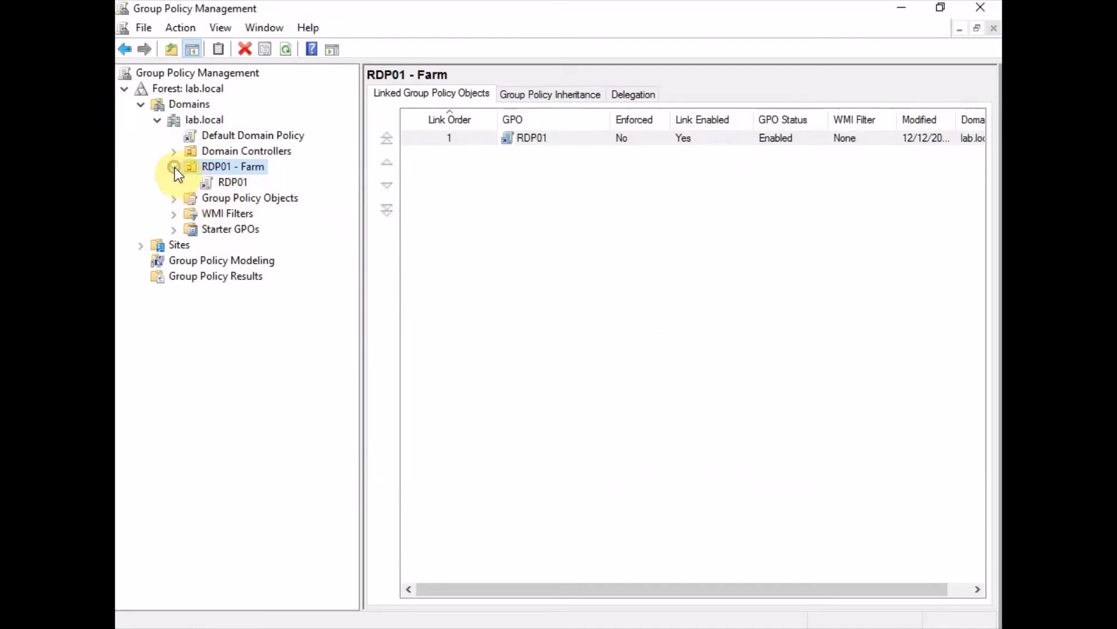
{"action": "left_click", "coordinate": [232, 182]}
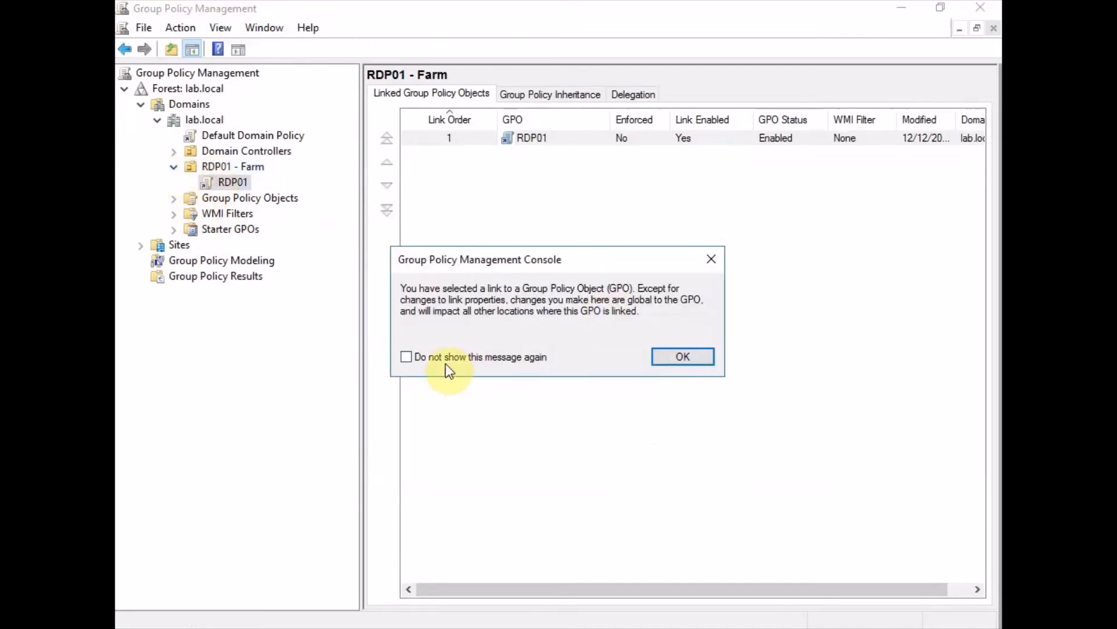
{"action": "left_click", "coordinate": [406, 358]}
{"action": "left_click", "coordinate": [693, 355]}
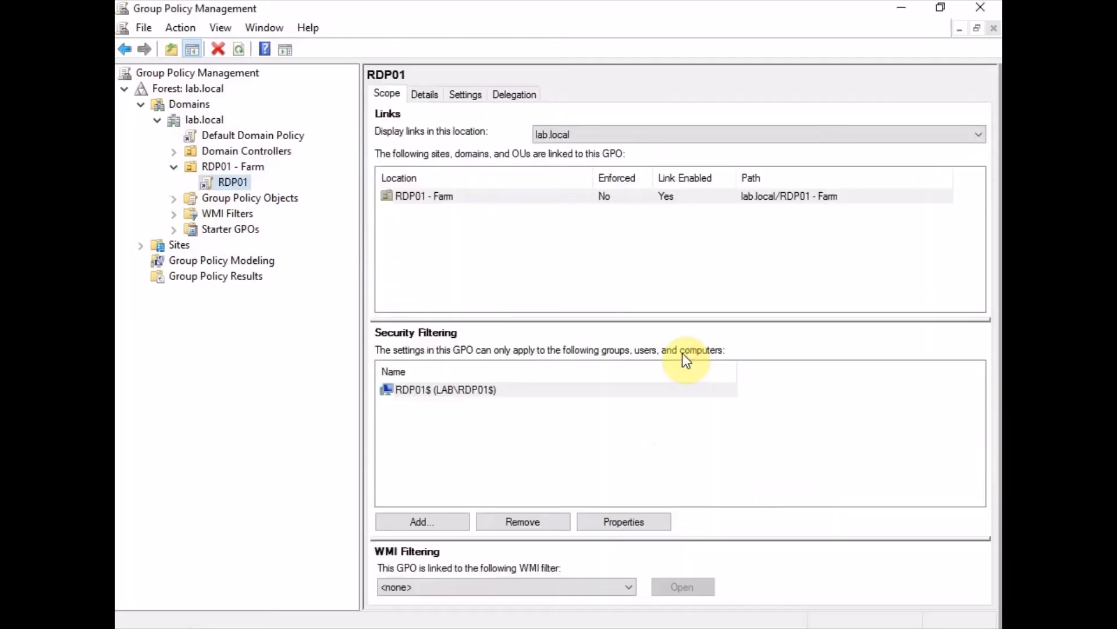
- Review the RDP01 GPO's link to RDP01 - Farm and its RDP01 security filter entry
{"action": "left_click", "coordinate": [388, 197]}
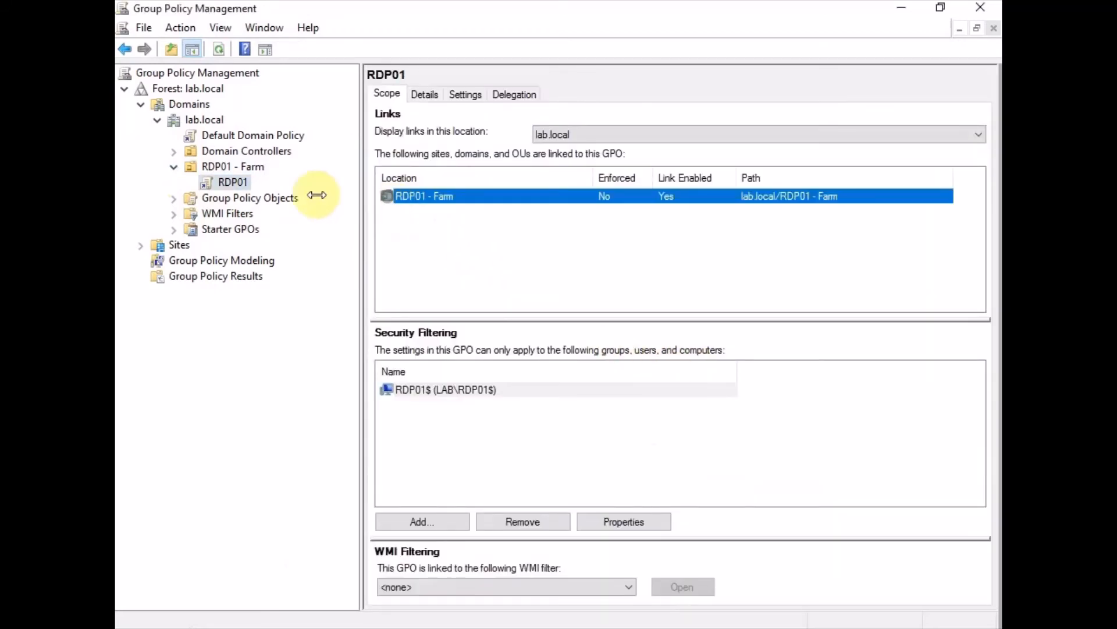
{"action": "left_click", "coordinate": [195, 169]}
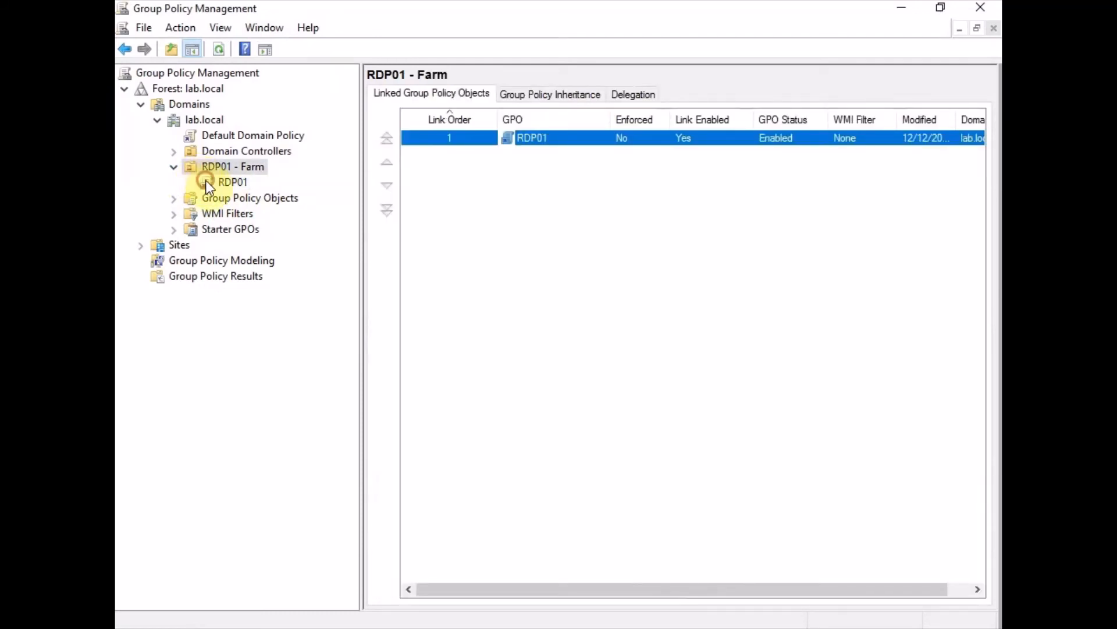
{"action": "left_click", "coordinate": [205, 180]}
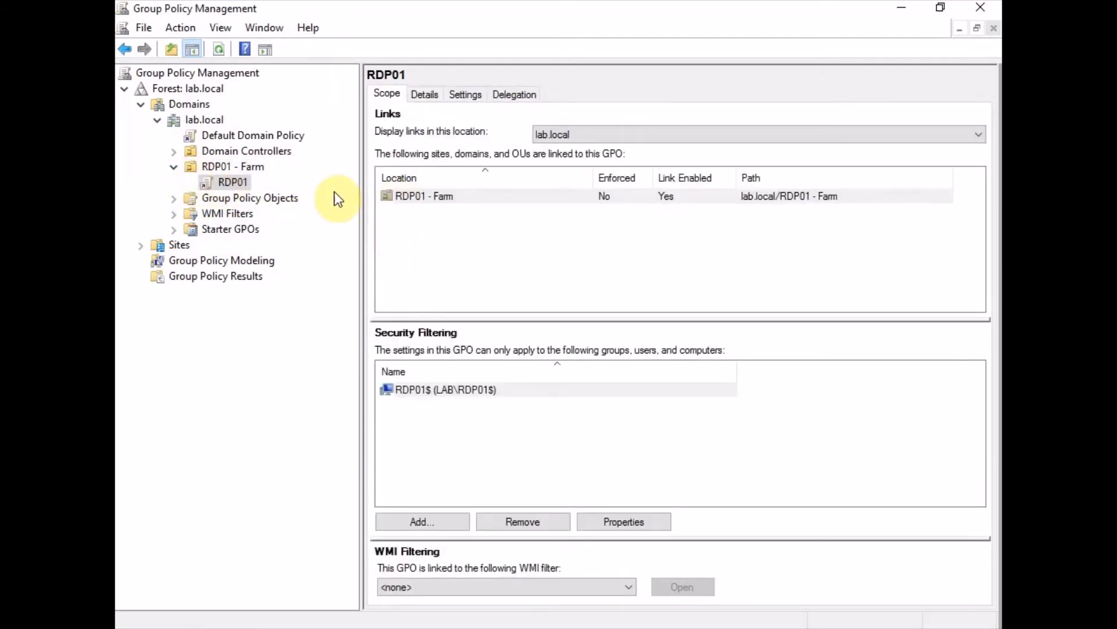
{"action": "left_click", "coordinate": [389, 390]}
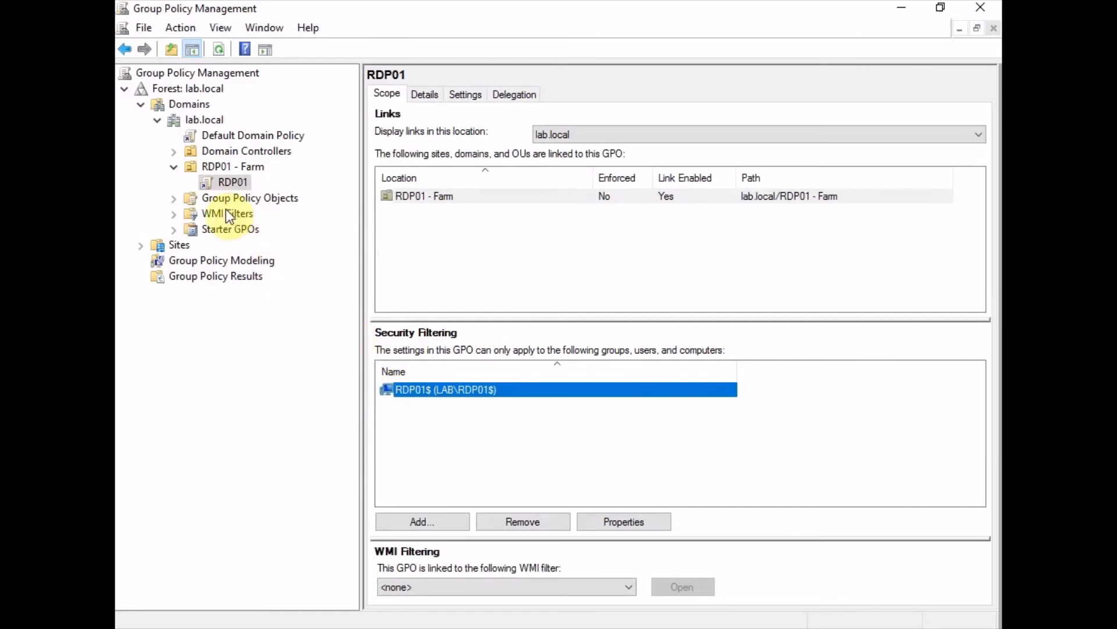
- Set the RDP01 GPO status to 'User configuration settings disabled', then close the consoles
{"action": "left_click", "coordinate": [174, 199]}
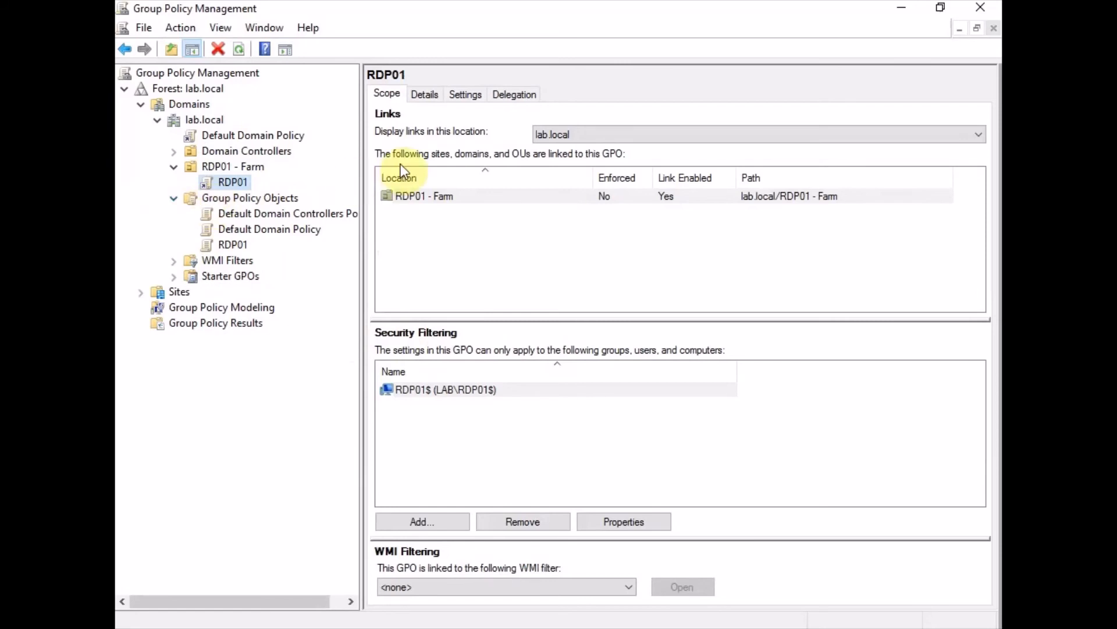
{"action": "left_click", "coordinate": [424, 95]}
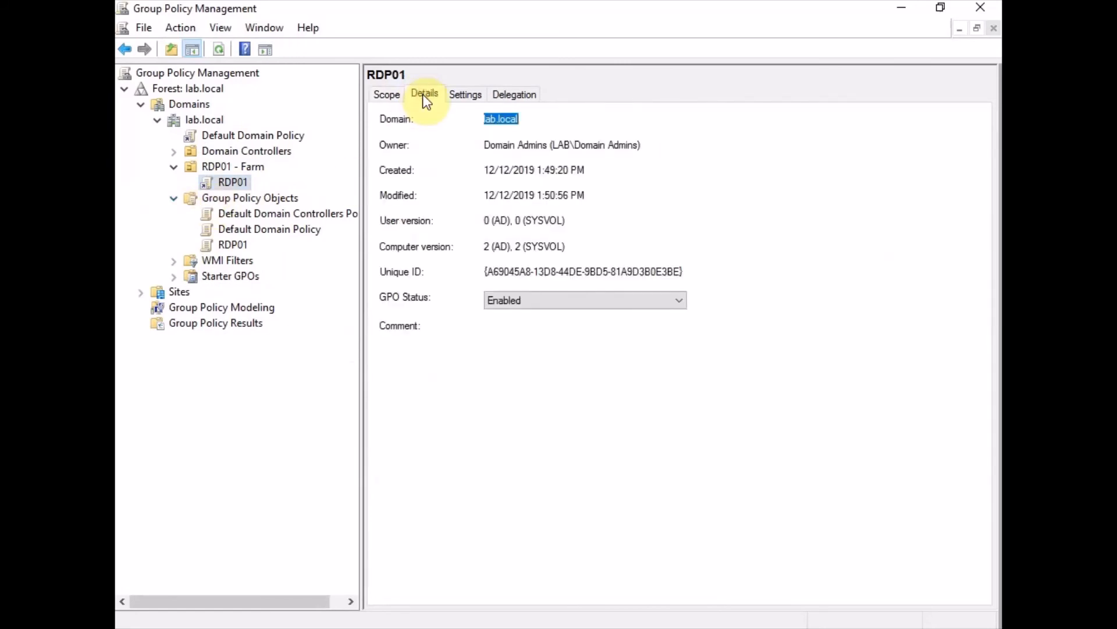
{"action": "left_click", "coordinate": [518, 301]}
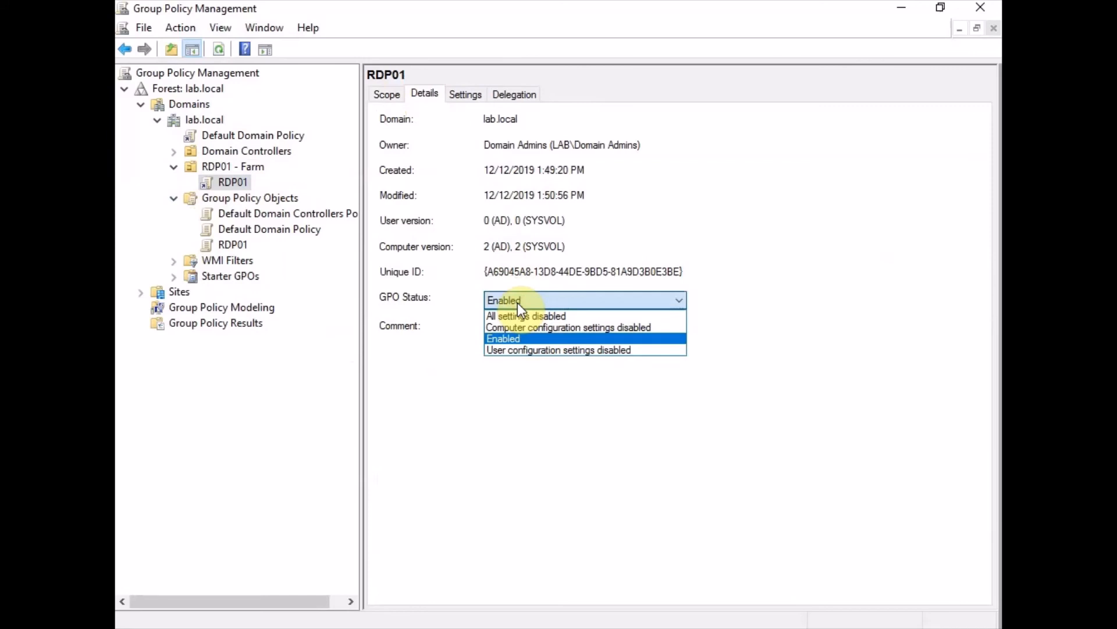
{"action": "left_click", "coordinate": [537, 351]}
{"action": "left_click", "coordinate": [609, 365]}
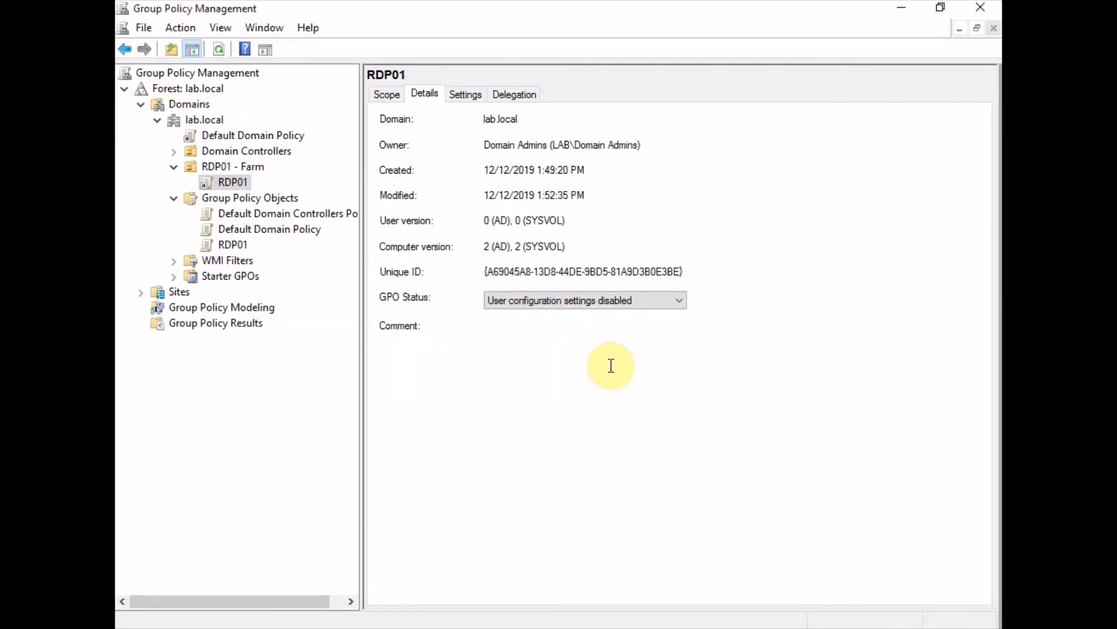
{"action": "left_click", "coordinate": [388, 95]}
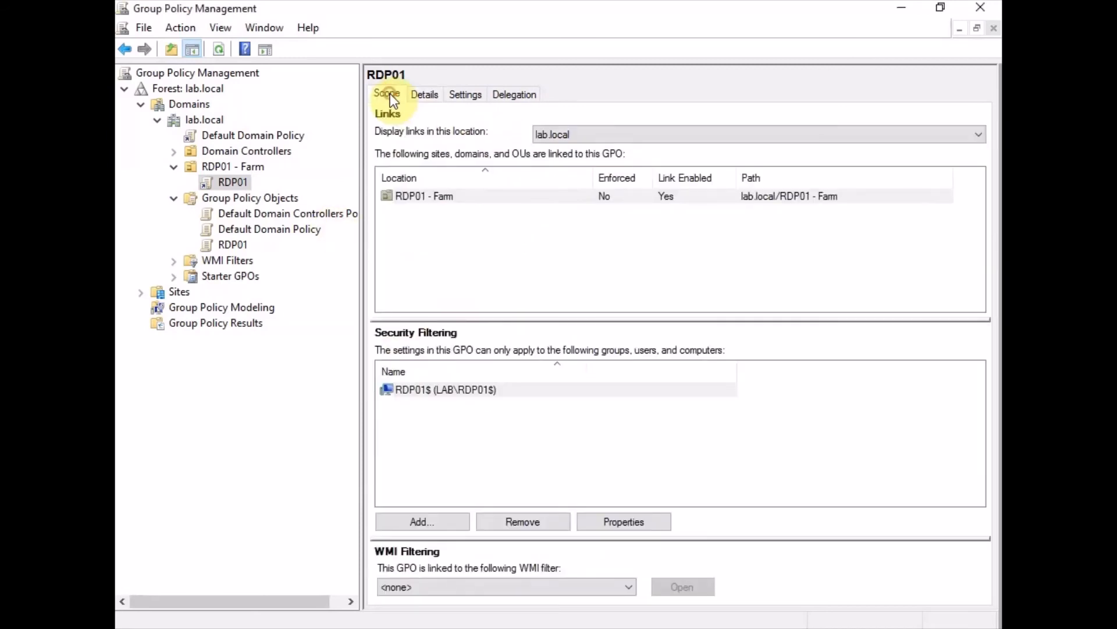
{"action": "left_click", "coordinate": [977, 8]}
{"action": "left_click", "coordinate": [885, 75]}
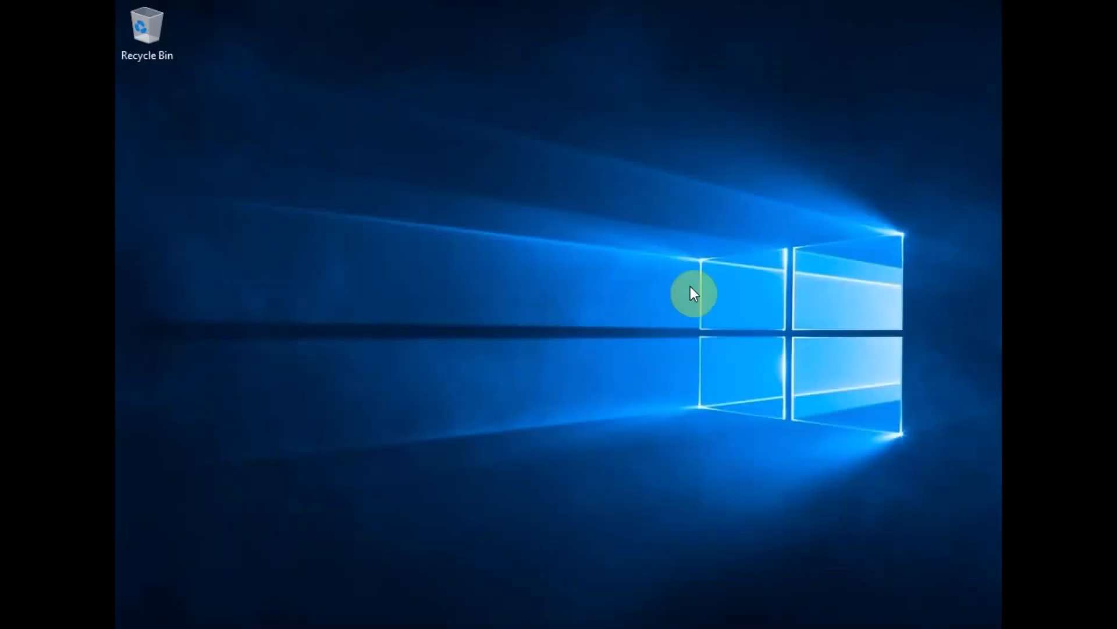